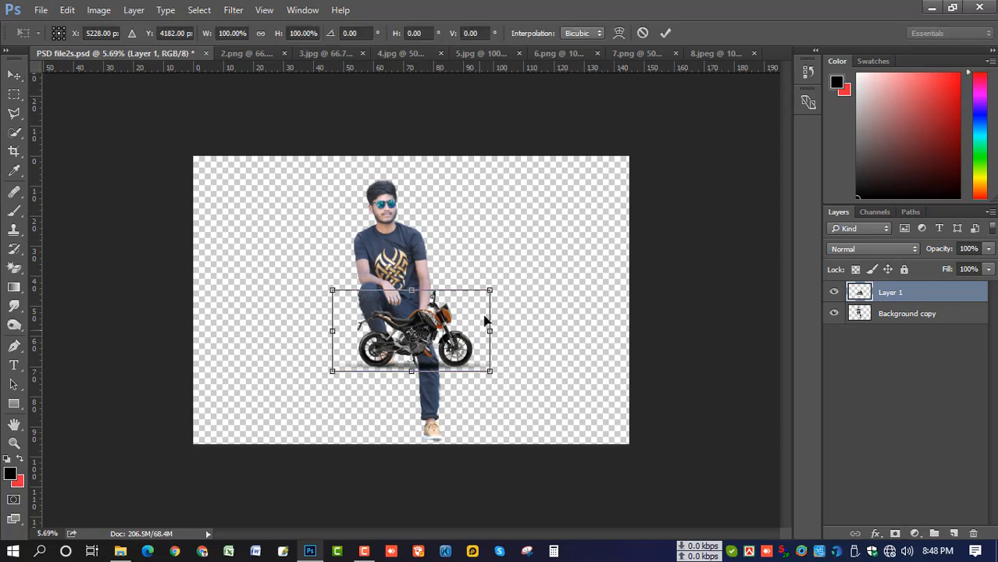
# Scale up the motorcycle layer and stack the man's layer above it
pyautogui.moveTo(487, 291); pyautogui.dragTo(659, 248)
pyautogui.press('Return')
pyautogui.moveTo(877, 302); pyautogui.dragTo(879, 292)
pyautogui.scroll(3, 425, 283)
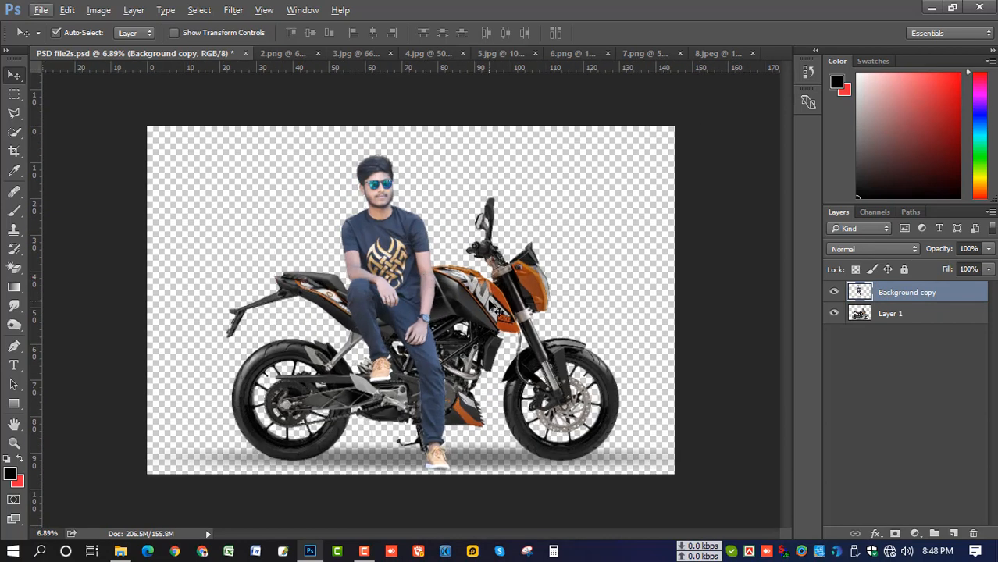
# Move and nudge the motorcycle under the man so he sits on the bike
pyautogui.moveTo(490, 299); pyautogui.dragTo(510, 313)
pyautogui.click(428, 282)
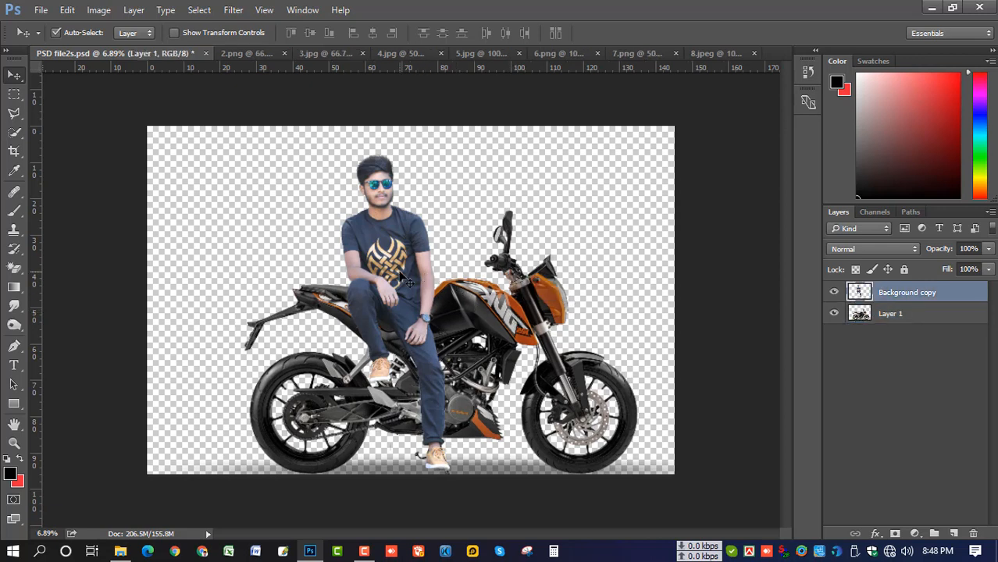
pyautogui.click(493, 303)
pyautogui.hotkey('shift', 'Right')
pyautogui.hotkey('shift', 'Right')
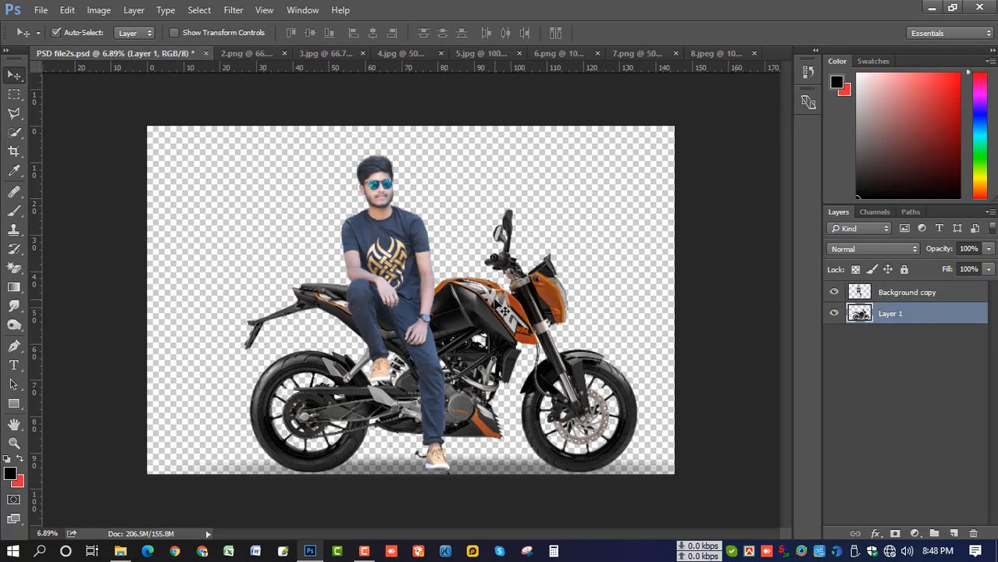
pyautogui.hotkey('shift', 'Left')
pyautogui.hotkey('shift', 'Left')
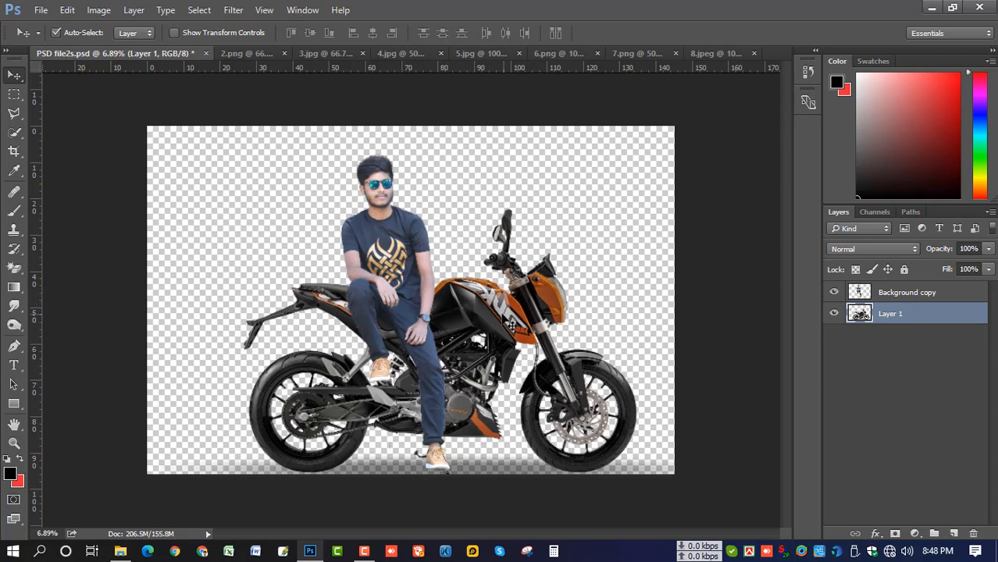
pyautogui.scroll(1, 437, 288)
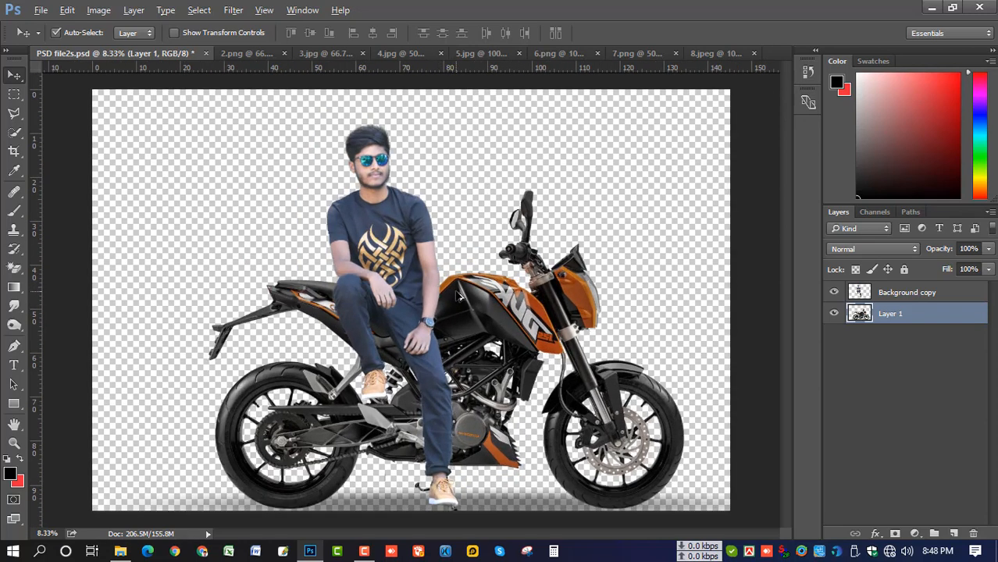
pyautogui.scroll(-1, 459, 295)
pyautogui.moveTo(493, 310); pyautogui.dragTo(518, 328)
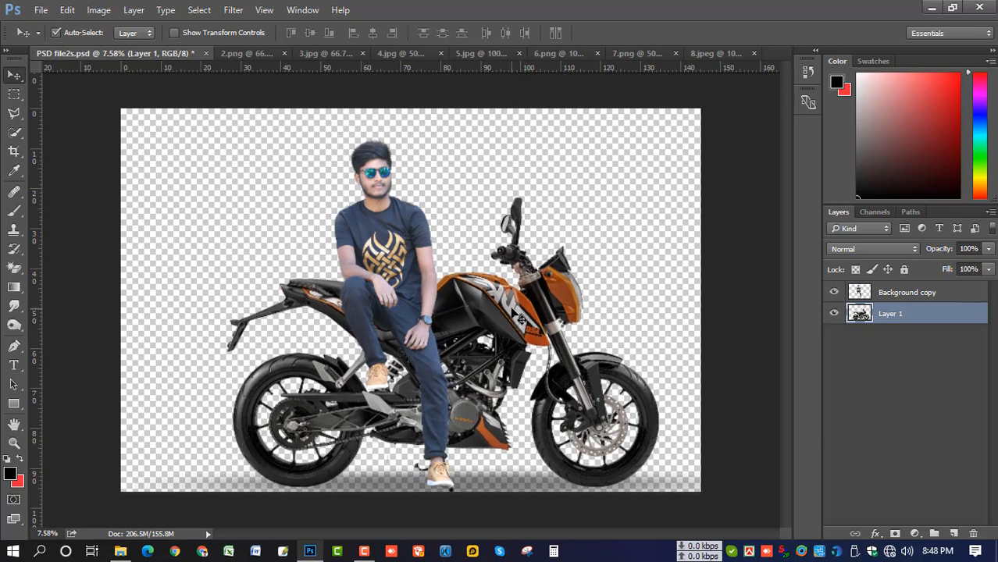
pyautogui.hotkey('ctrl', 't')
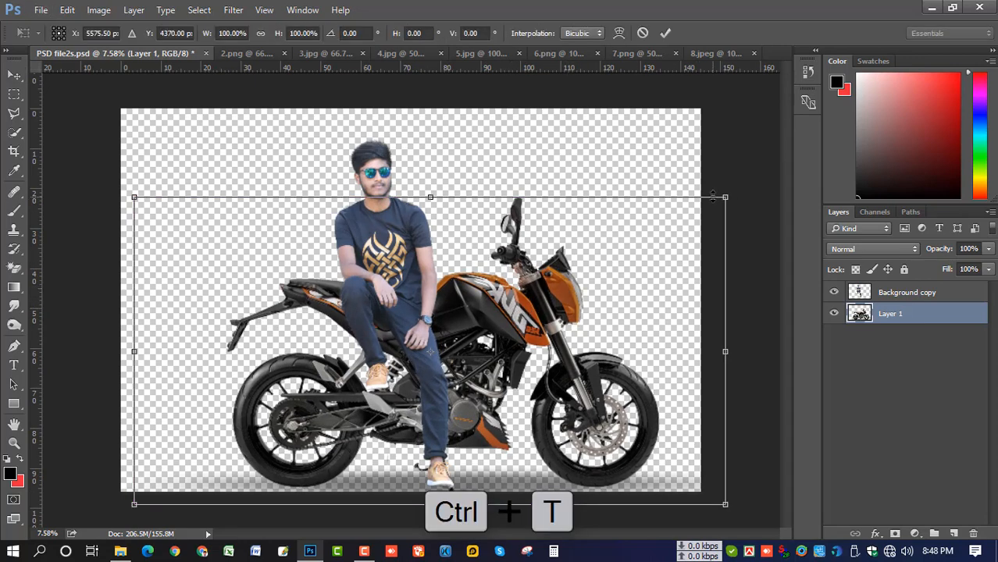
# Enlarge the motorcycle to about 102%, then shift the man and the bike slightly into position
pyautogui.moveTo(727, 199); pyautogui.dragTo(731, 194)
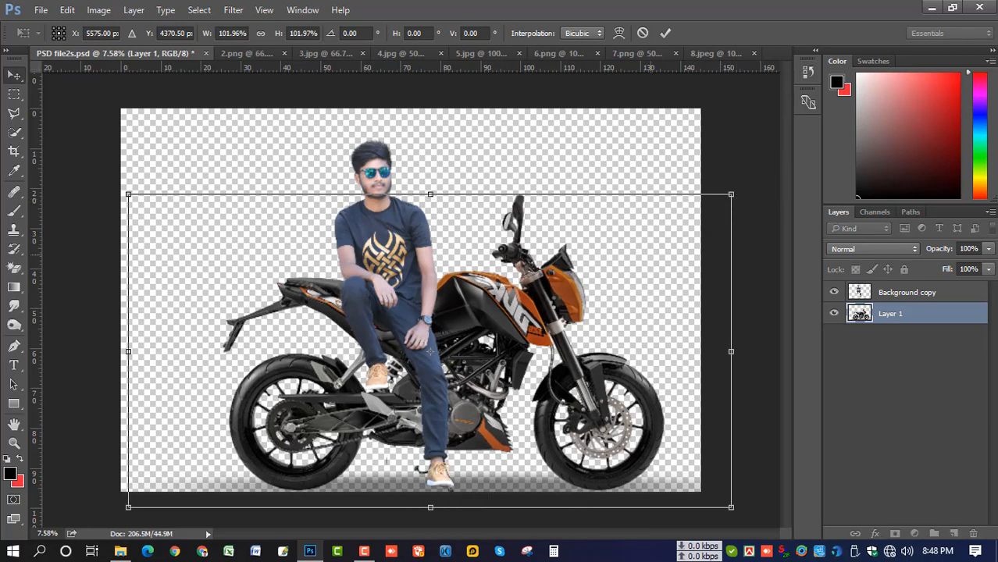
pyautogui.press('Return')
pyautogui.moveTo(387, 278); pyautogui.dragTo(414, 270)
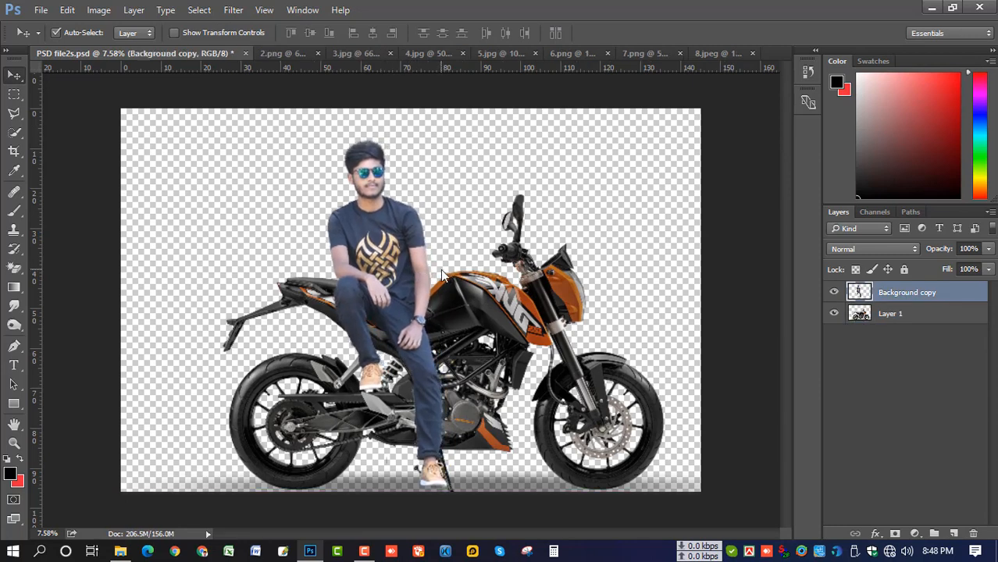
pyautogui.click(480, 295)
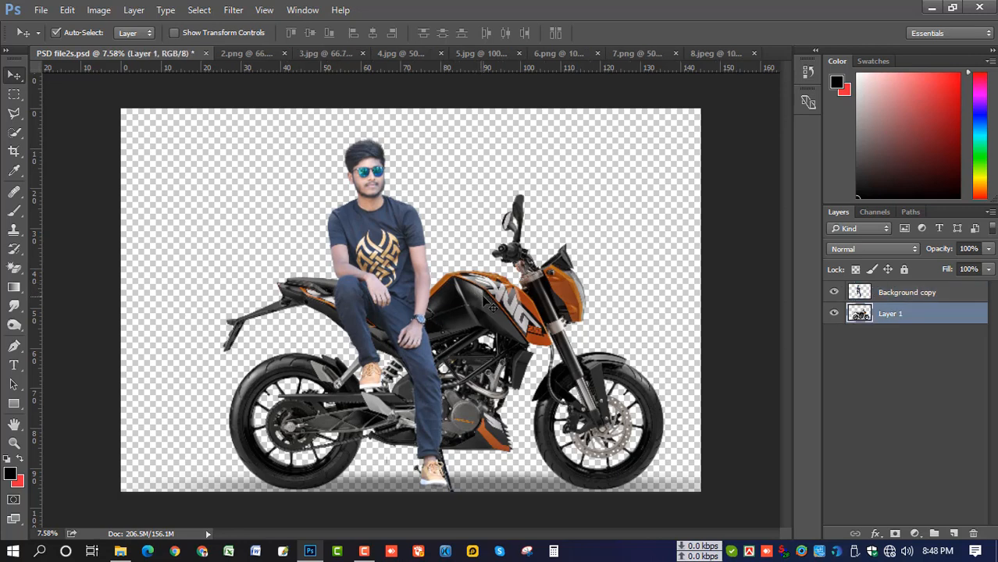
pyautogui.moveTo(492, 307); pyautogui.dragTo(493, 308)
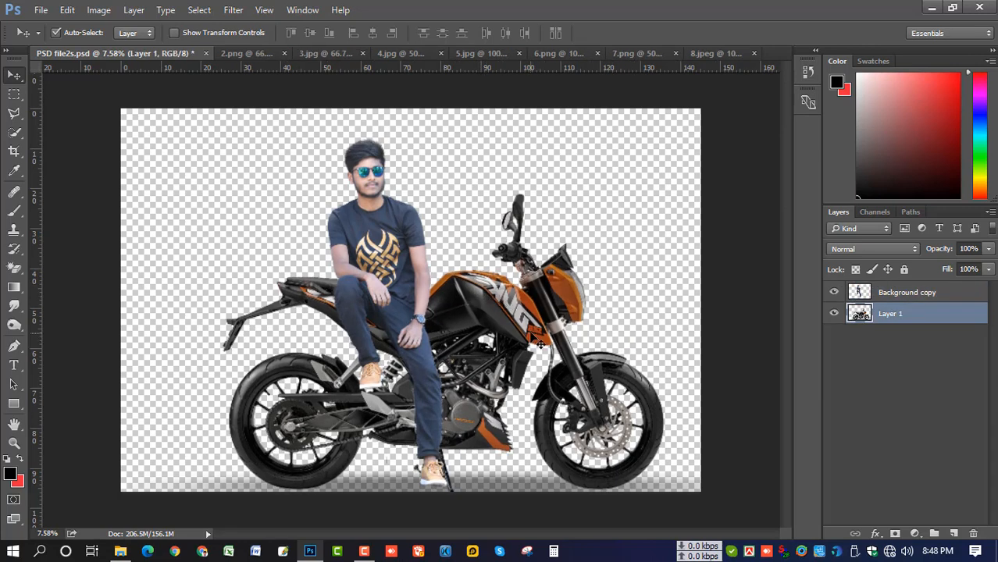
pyautogui.hotkey('ctrl', '-')
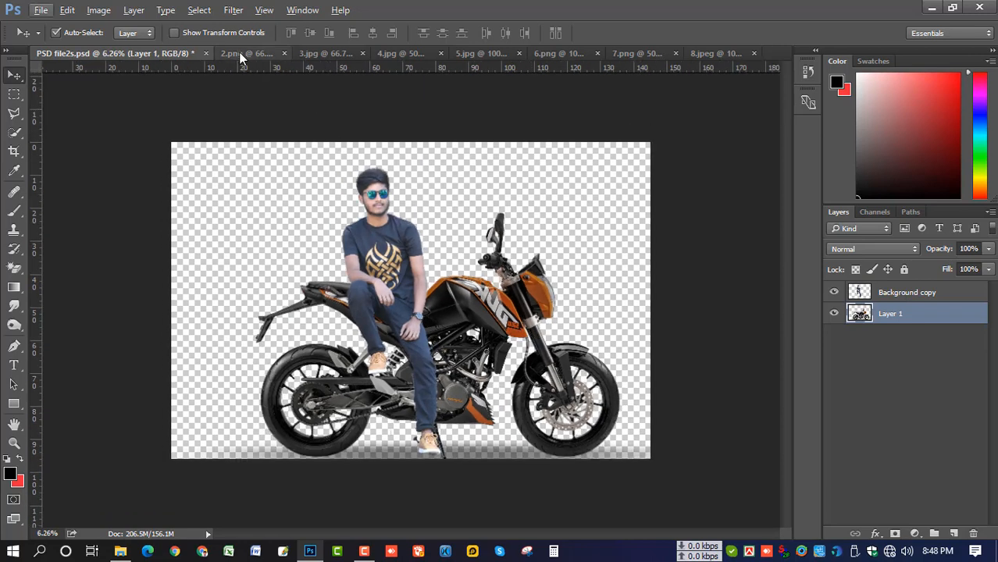
# Bring the road photo from 2.png into the composite and stretch it across the canvas
pyautogui.click(240, 53)
pyautogui.moveTo(434, 223); pyautogui.dragTo(359, 260)
pyautogui.hotkey('ctrl', '+')
pyautogui.hotkey('ctrl', 't')
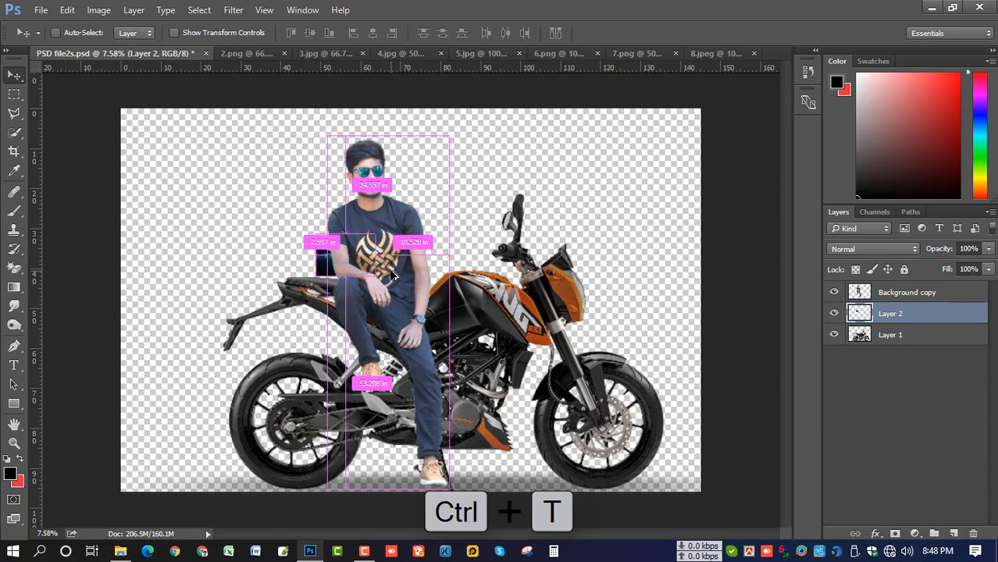
pyautogui.moveTo(449, 234); pyautogui.dragTo(601, 223)
pyautogui.moveTo(506, 290); pyautogui.dragTo(467, 318)
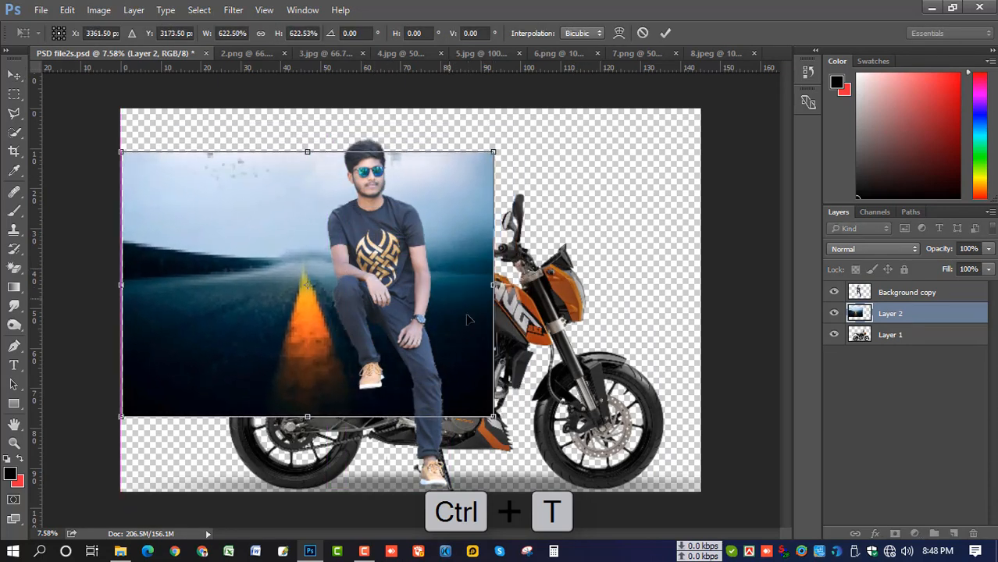
pyautogui.moveTo(492, 416); pyautogui.dragTo(700, 491)
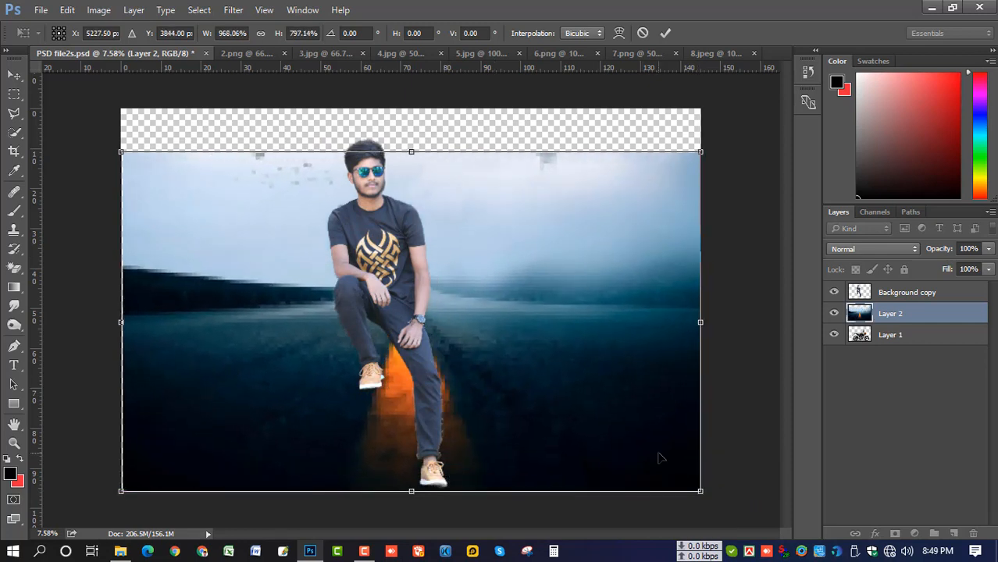
pyautogui.press('Return')
# Place the road layer beneath the motorcycle, enlarge it to about 103%, and reposition it
pyautogui.moveTo(884, 313)
pyautogui.mouseDown()
pyautogui.moveTo(878, 334)
pyautogui.moveTo(877, 312)
pyautogui.mouseUp()
pyautogui.scroll(-1, 511, 313)
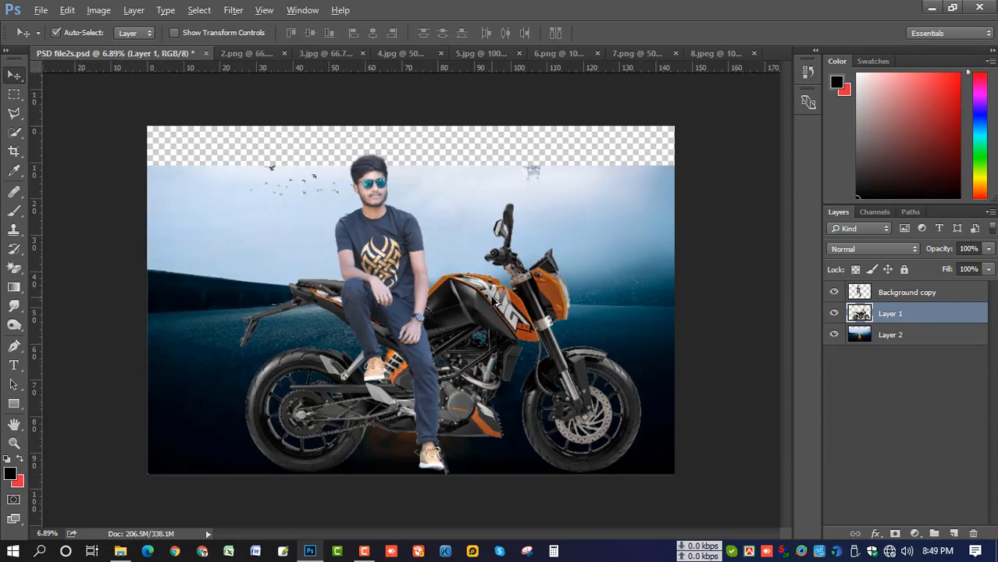
pyautogui.hotkey('alt', '[')
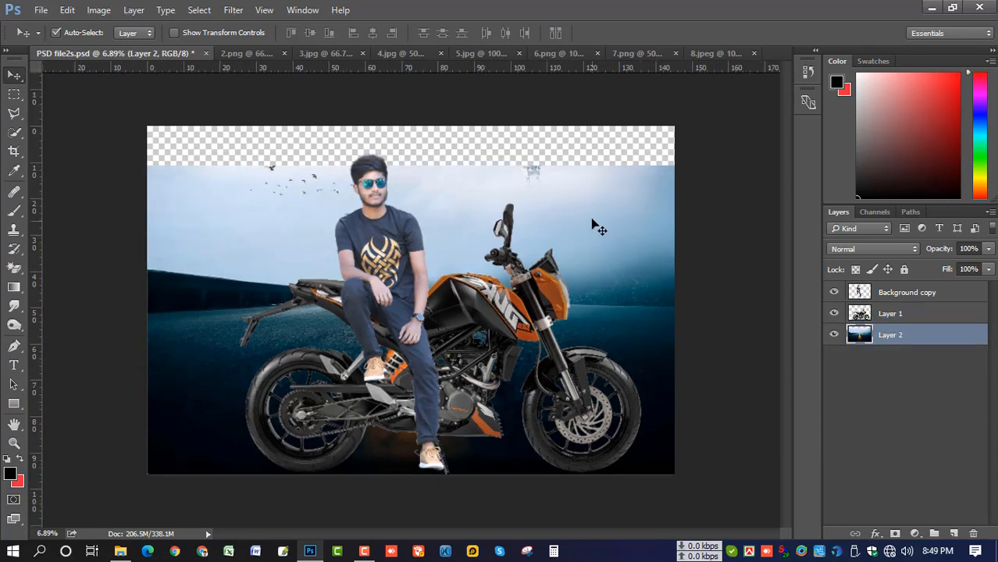
pyautogui.hotkey('ctrl', 't')
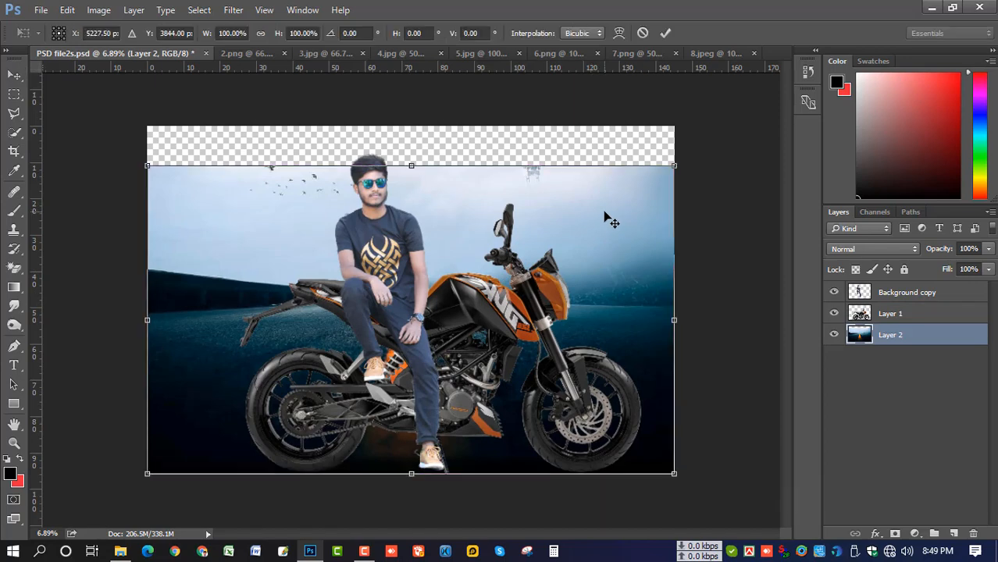
pyautogui.moveTo(675, 166); pyautogui.dragTo(682, 160)
pyautogui.moveTo(638, 205); pyautogui.dragTo(638, 252)
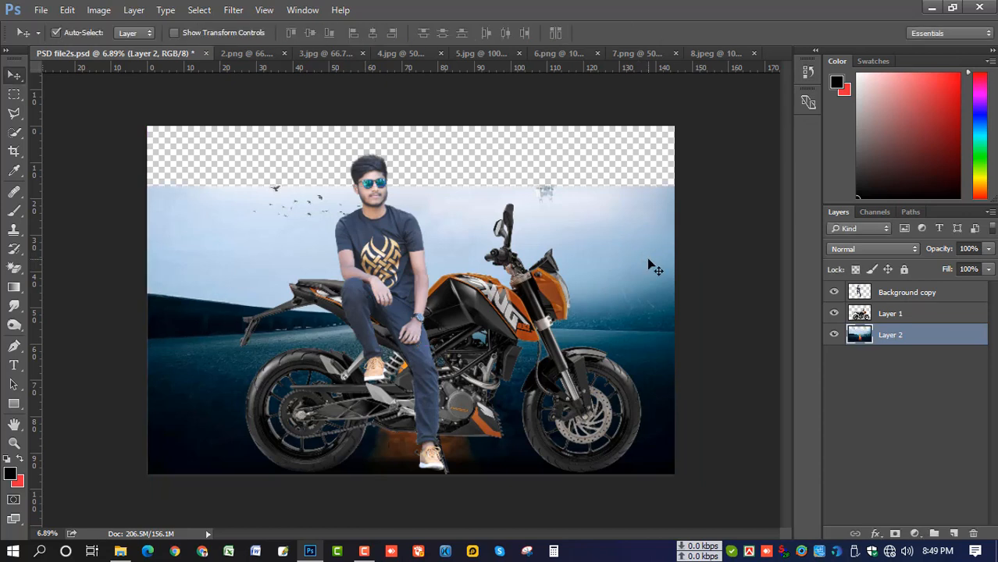
pyautogui.moveTo(647, 260); pyautogui.dragTo(647, 257)
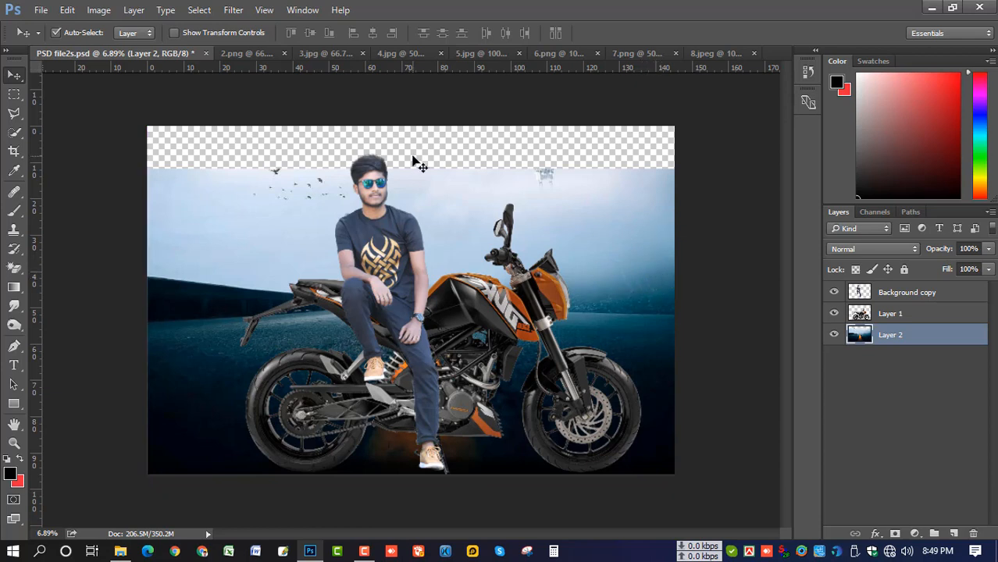
# Close the 2.png road photo and bring the 3.jpg dove sky into the composite
pyautogui.click(279, 52)
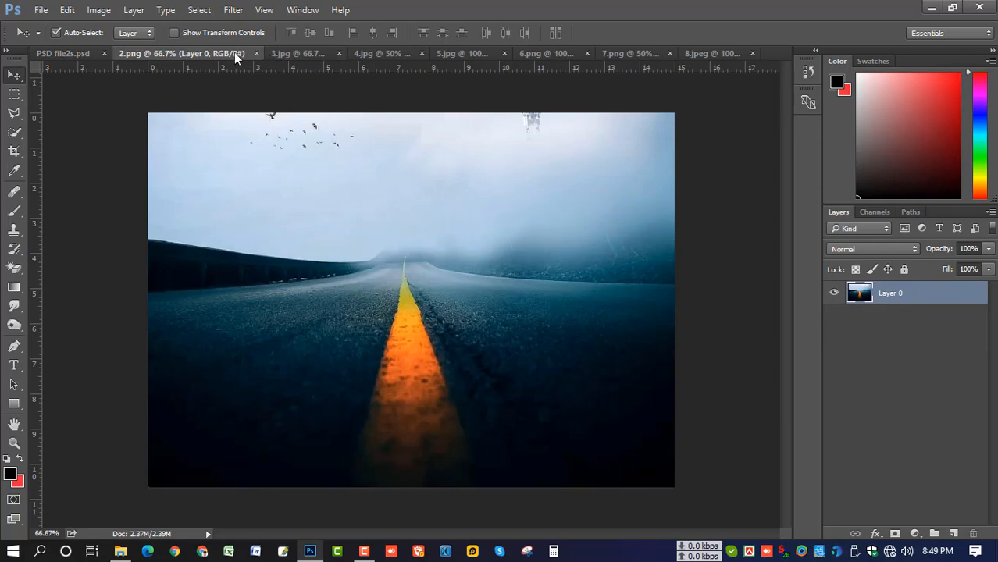
pyautogui.click(256, 53)
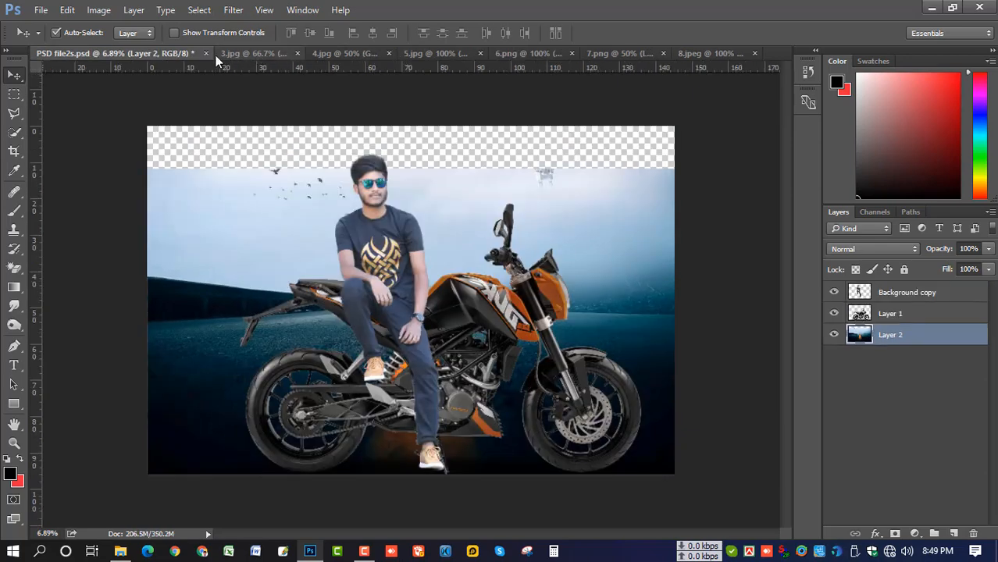
pyautogui.click(248, 56)
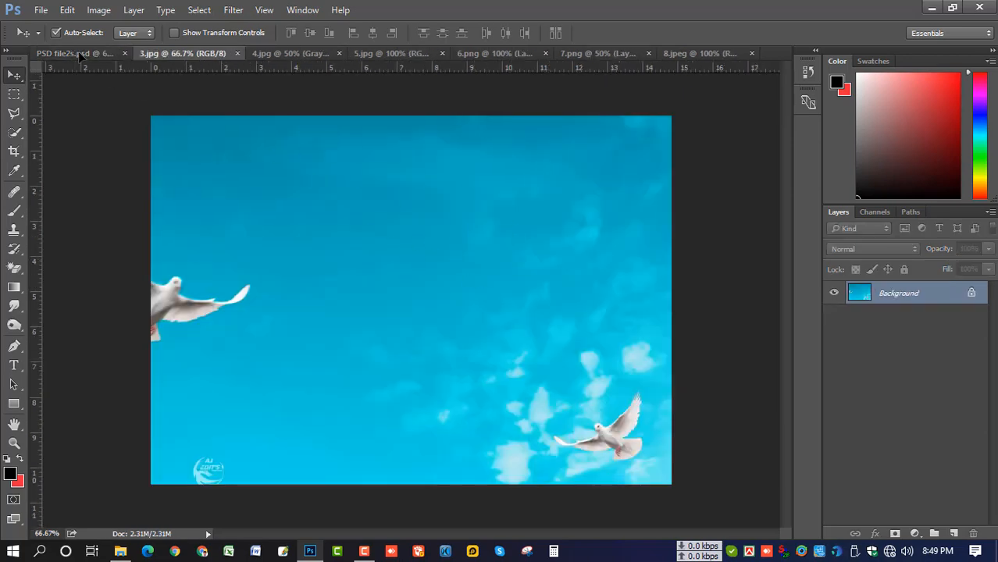
pyautogui.moveTo(79, 56); pyautogui.dragTo(333, 176)
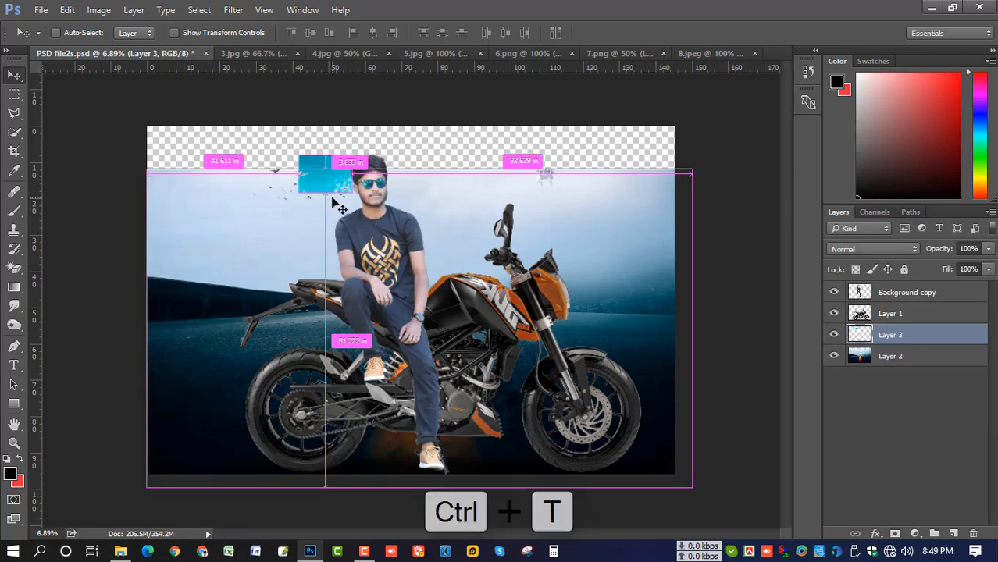
# Scale the sky to full canvas width and move the road layer above it
pyautogui.hotkey('ctrl', 't')
pyautogui.moveTo(384, 210); pyautogui.dragTo(437, 314)
pyautogui.moveTo(518, 373); pyautogui.dragTo(674, 368)
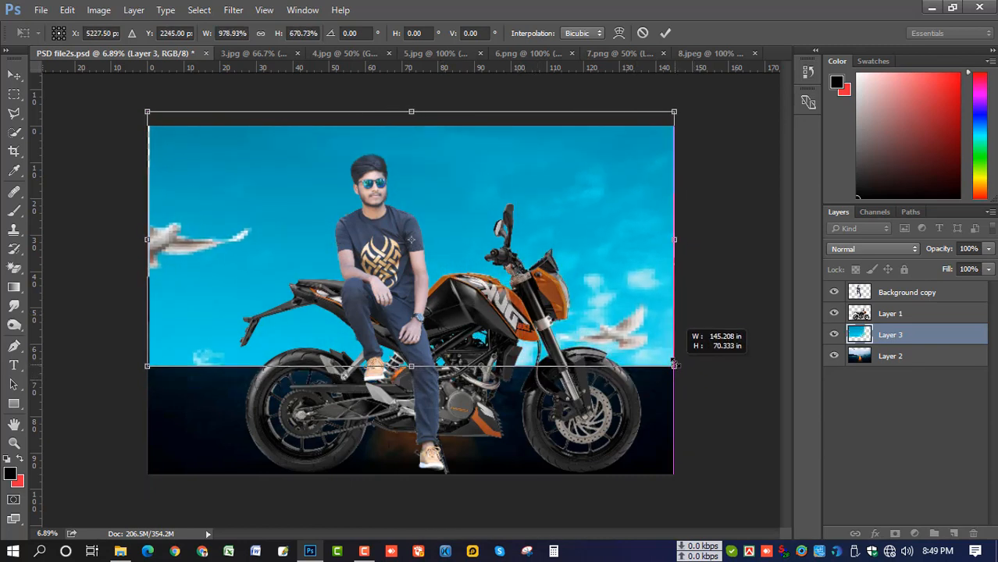
pyautogui.press('Return')
pyautogui.moveTo(870, 363); pyautogui.dragTo(872, 329)
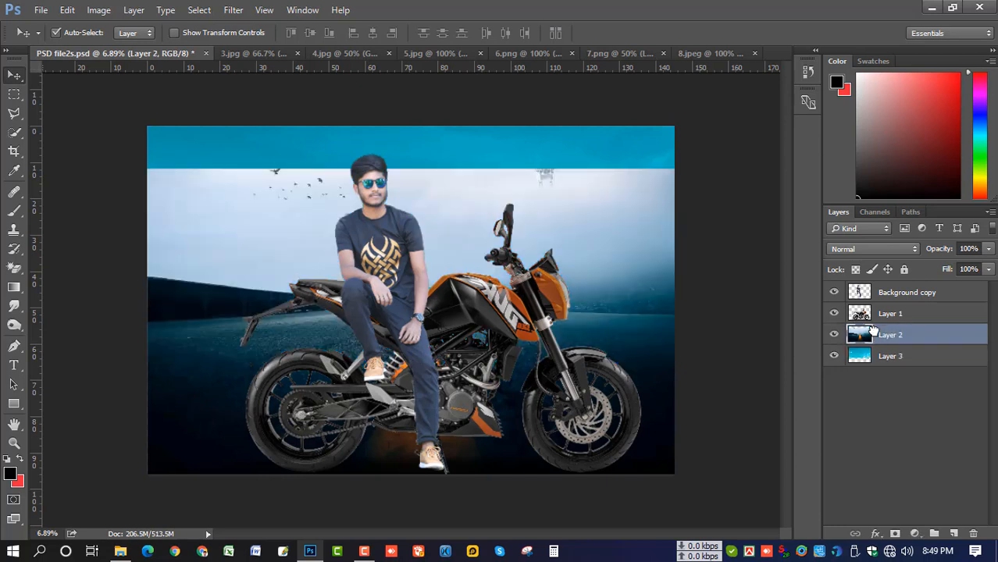
# Mask the road layer and paint the upper sky blue with a 1200 brush, covering the birds
pyautogui.click(898, 532)
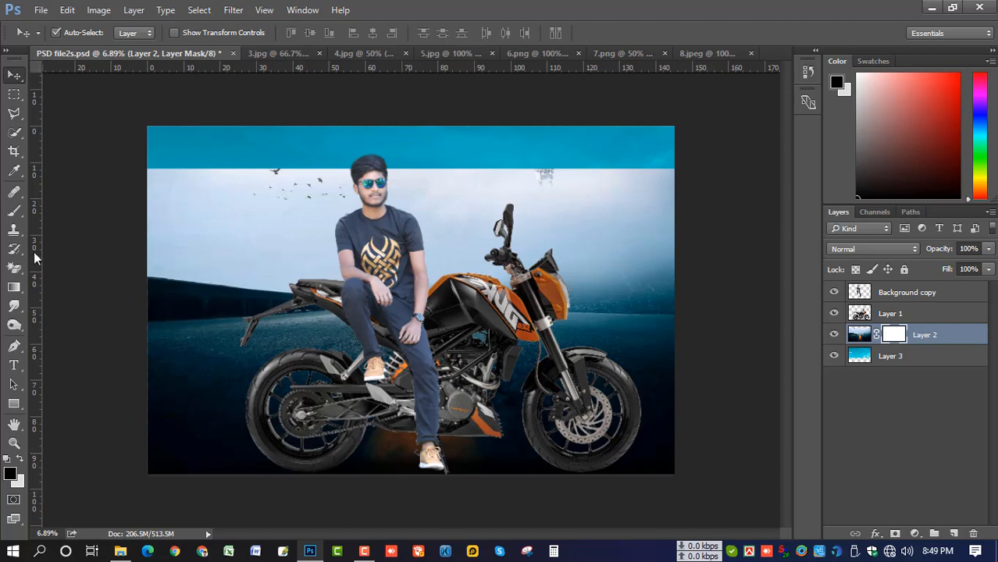
pyautogui.press('b')
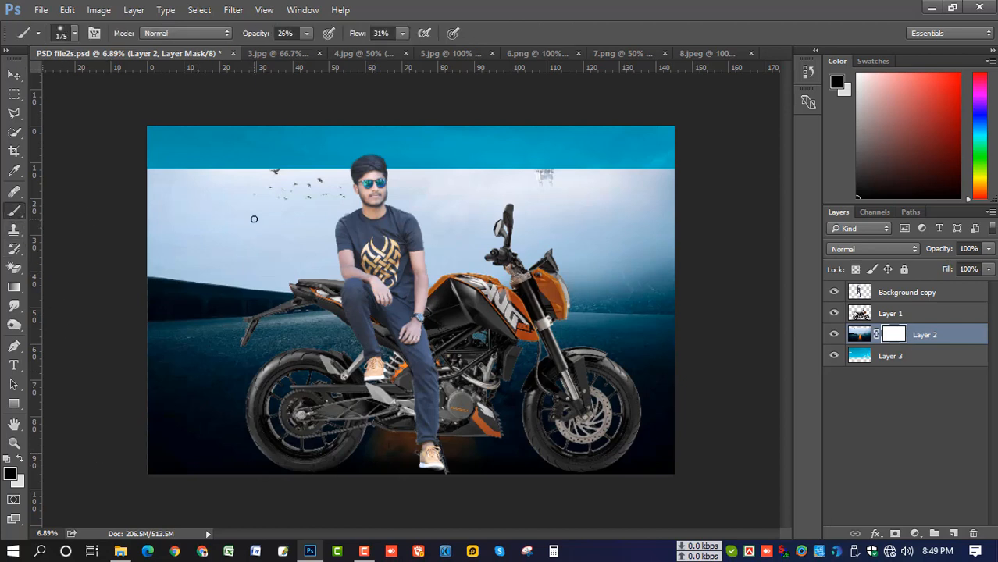
pyautogui.press(']')
pyautogui.press(']')
pyautogui.press(']')
pyautogui.press(']')
pyautogui.press(']')
pyautogui.press(']')
pyautogui.press(']')
pyautogui.press(']')
pyautogui.press(']')
pyautogui.press(']')
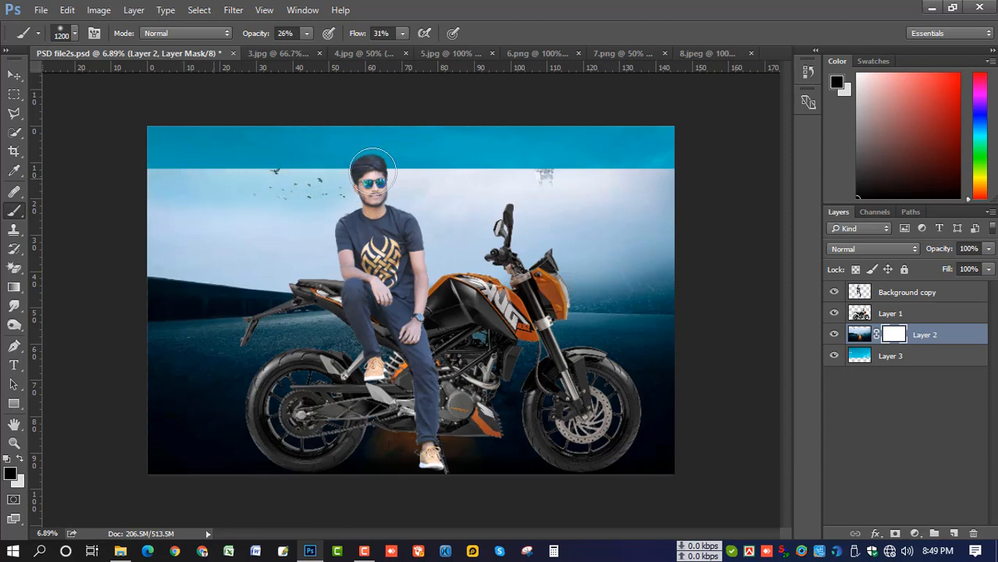
pyautogui.moveTo(402, 32); pyautogui.dragTo(423, 48)
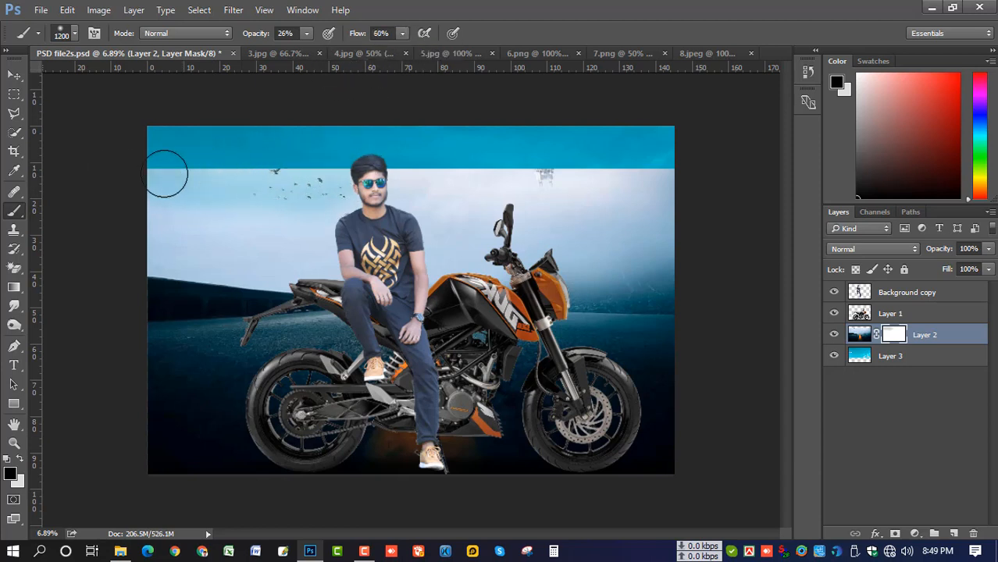
pyautogui.moveTo(562, 185)
pyautogui.mouseDown()
pyautogui.moveTo(604, 186)
pyautogui.moveTo(166, 172)
pyautogui.moveTo(254, 230)
pyautogui.moveTo(174, 238)
pyautogui.moveTo(167, 191)
pyautogui.moveTo(234, 176)
pyautogui.mouseUp()
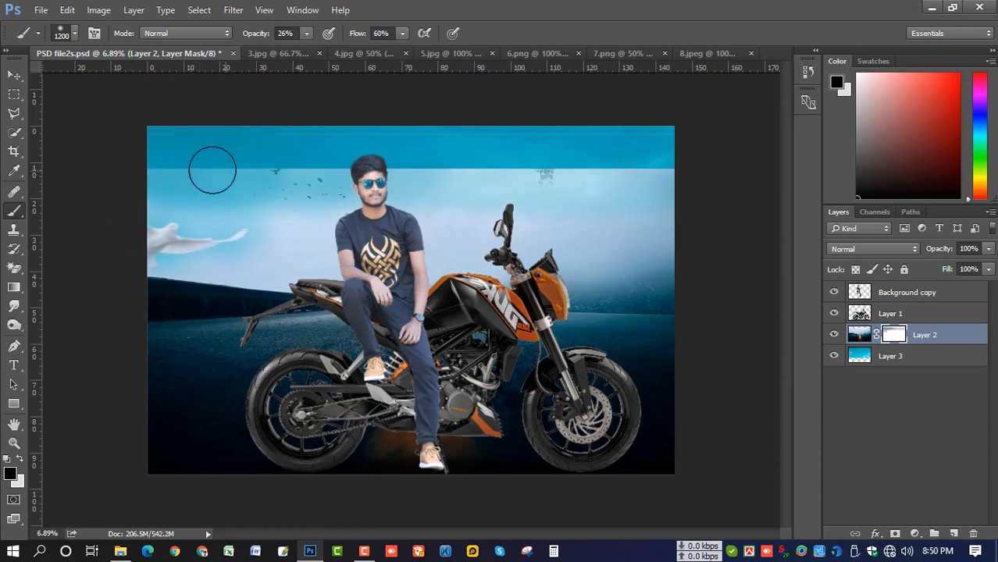
pyautogui.moveTo(163, 178)
pyautogui.mouseDown()
pyautogui.moveTo(461, 172)
pyautogui.moveTo(360, 158)
pyautogui.mouseUp()
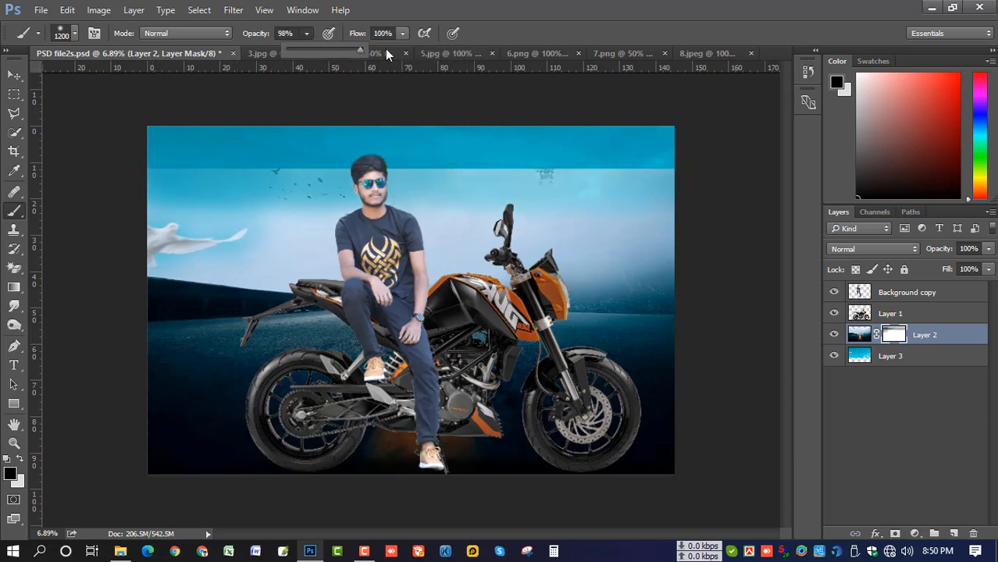
pyautogui.press('0')
pyautogui.moveTo(161, 161)
pyautogui.mouseDown()
pyautogui.moveTo(450, 176)
pyautogui.moveTo(690, 167)
pyautogui.mouseUp()
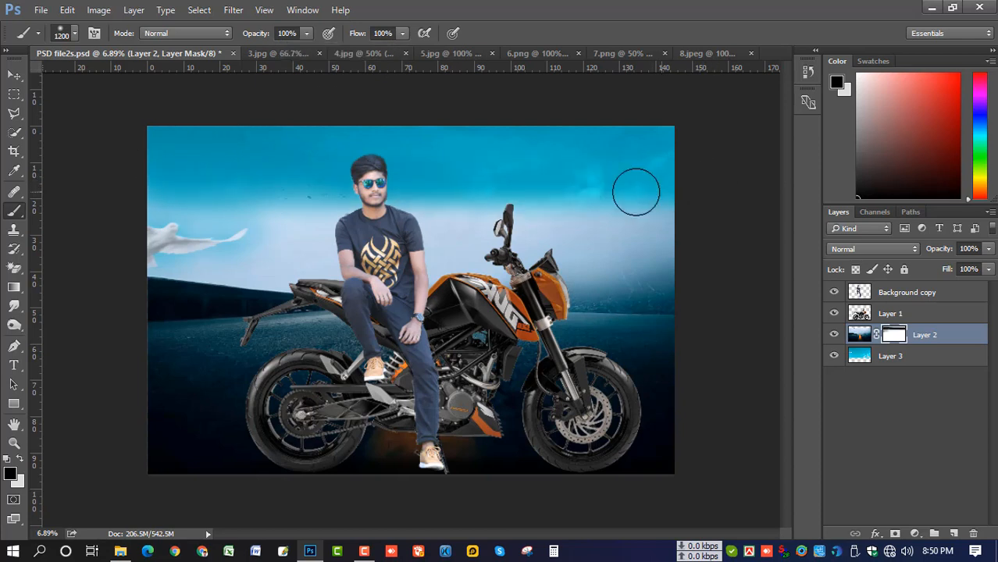
# Blend the hazy lower sky around the man and dove with the brush flow lowered to 54%
pyautogui.moveTo(278, 199)
pyautogui.mouseDown()
pyautogui.moveTo(296, 203)
pyautogui.moveTo(129, 200)
pyautogui.mouseUp()
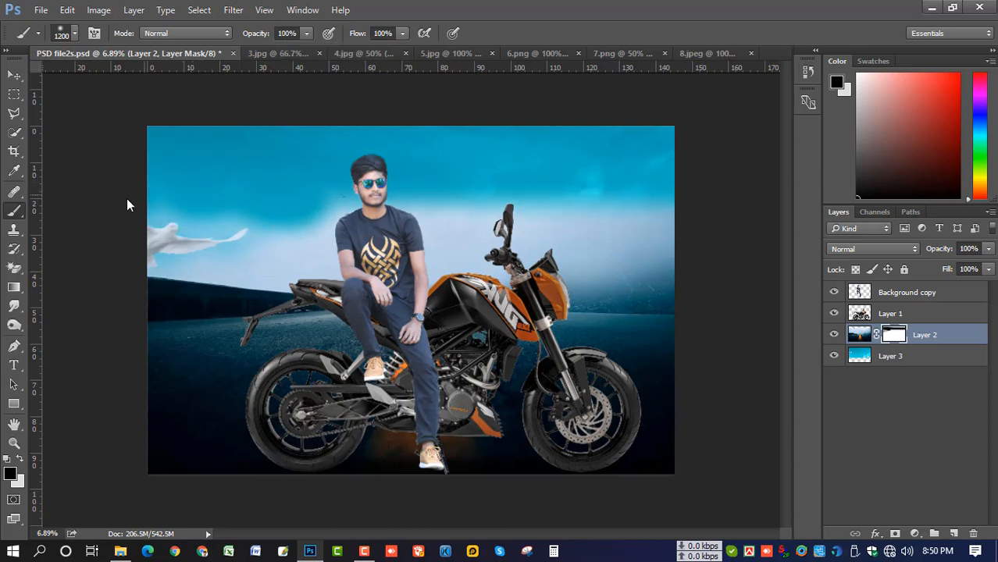
pyautogui.moveTo(388, 202); pyautogui.dragTo(706, 211)
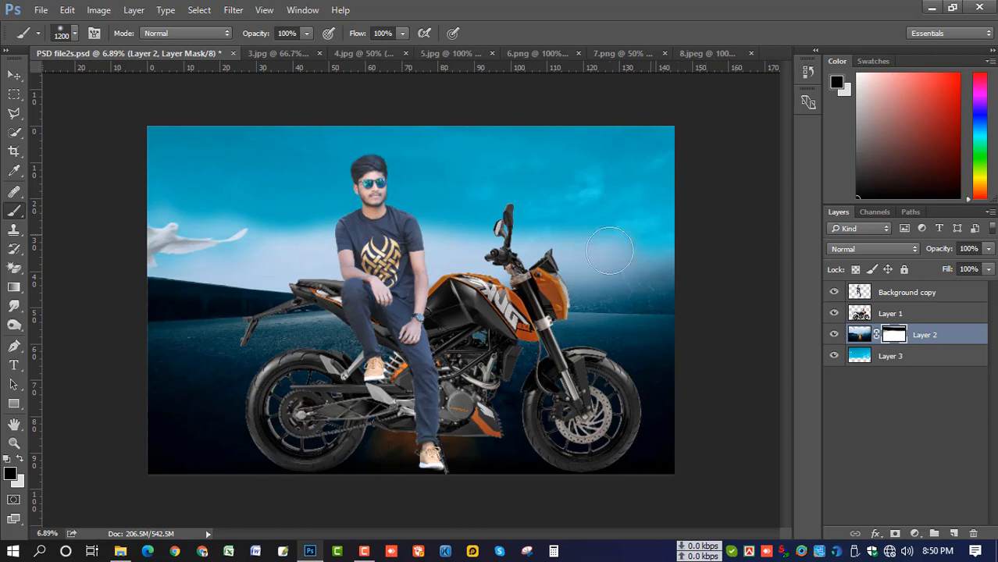
pyautogui.moveTo(426, 250)
pyautogui.mouseDown()
pyautogui.moveTo(612, 252)
pyautogui.moveTo(650, 234)
pyautogui.mouseUp()
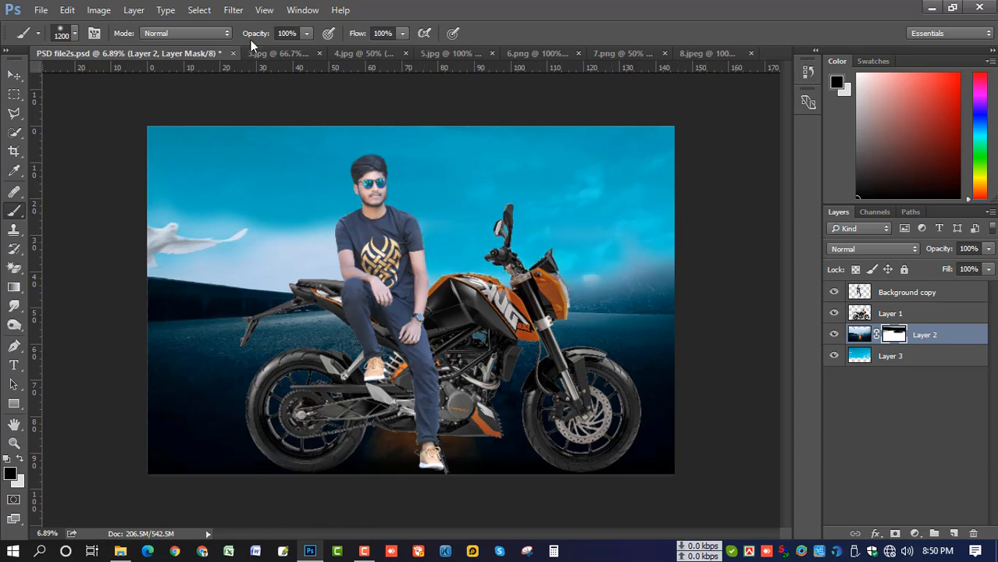
pyautogui.click(307, 33)
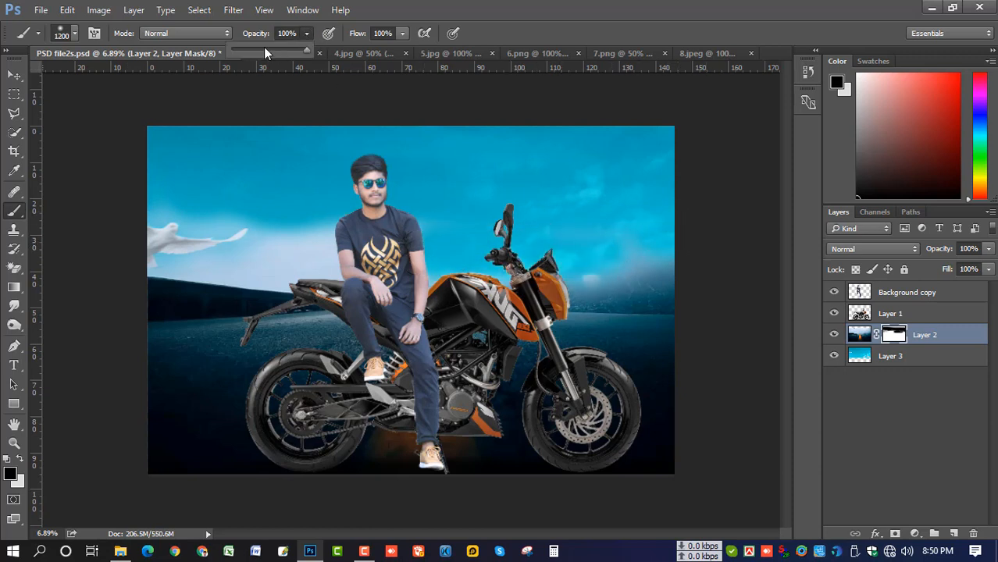
pyautogui.click(402, 33)
pyautogui.moveTo(376, 48); pyautogui.dragTo(367, 50)
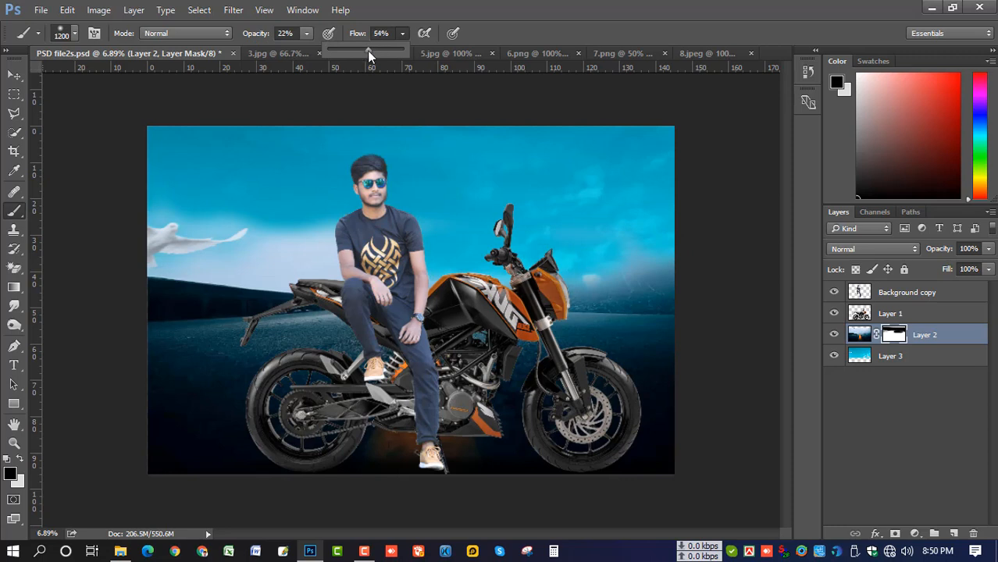
pyautogui.click(301, 230)
pyautogui.moveTo(329, 247); pyautogui.dragTo(307, 241)
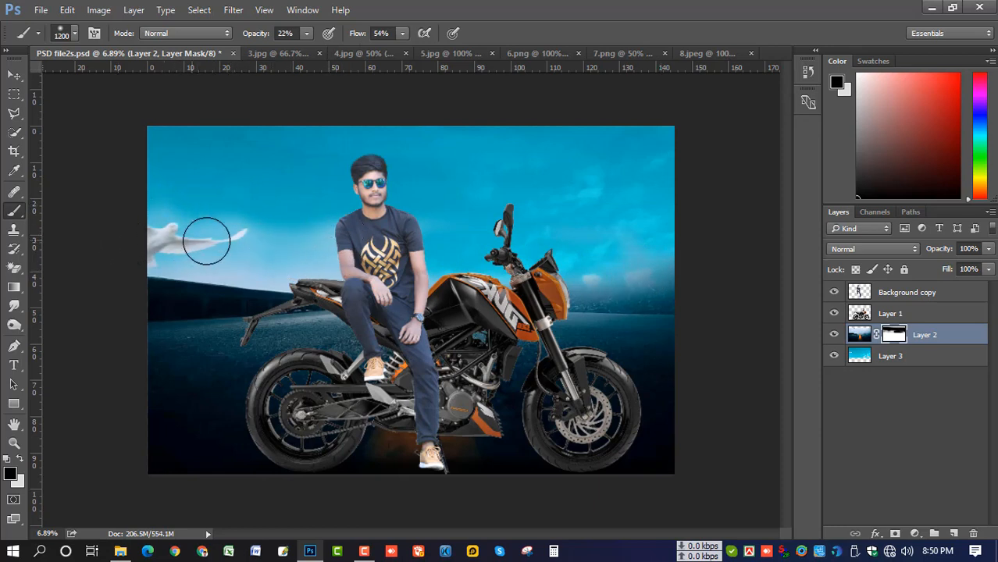
pyautogui.moveTo(200, 228)
pyautogui.mouseDown()
pyautogui.moveTo(163, 249)
pyautogui.moveTo(219, 274)
pyautogui.mouseUp()
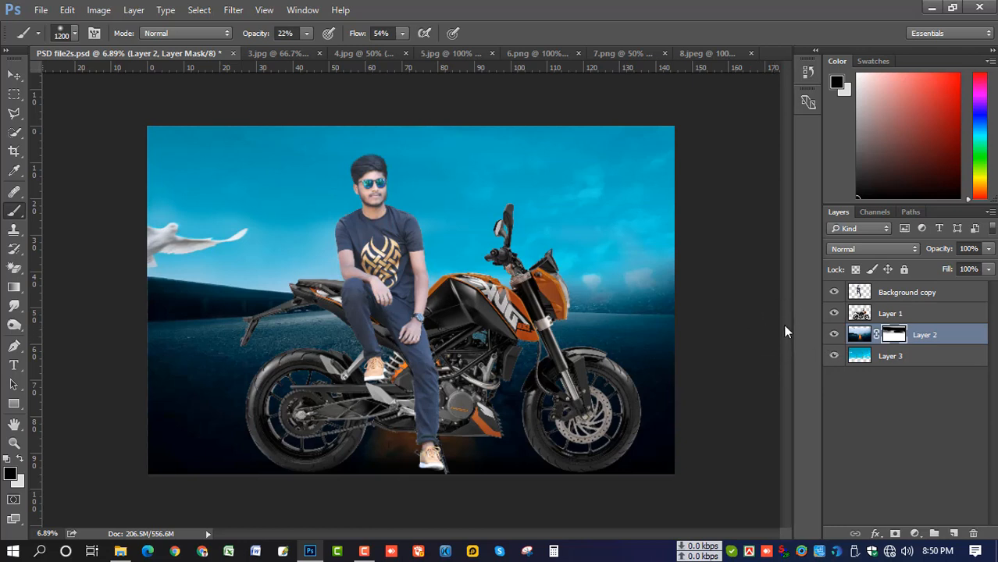
# Transform Layer 2's image one nudge down, then select the Background copy layer
pyautogui.click(14, 75)
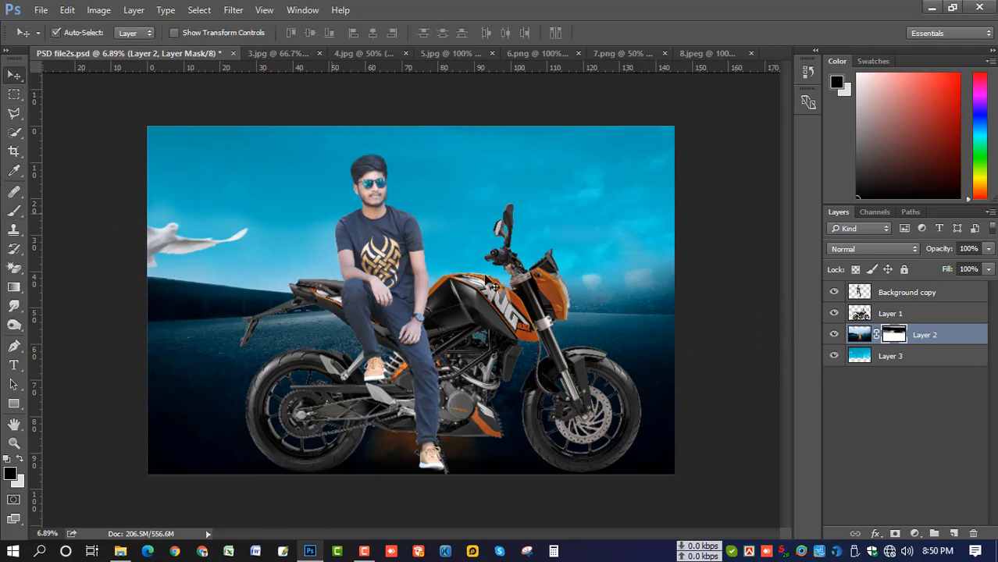
pyautogui.click(859, 336)
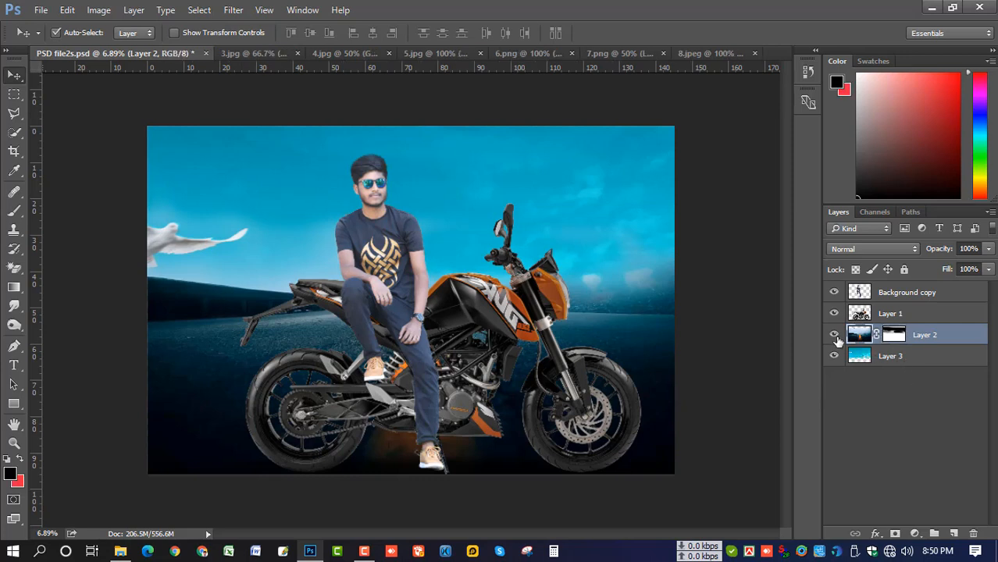
pyautogui.hotkey('ctrl', 't')
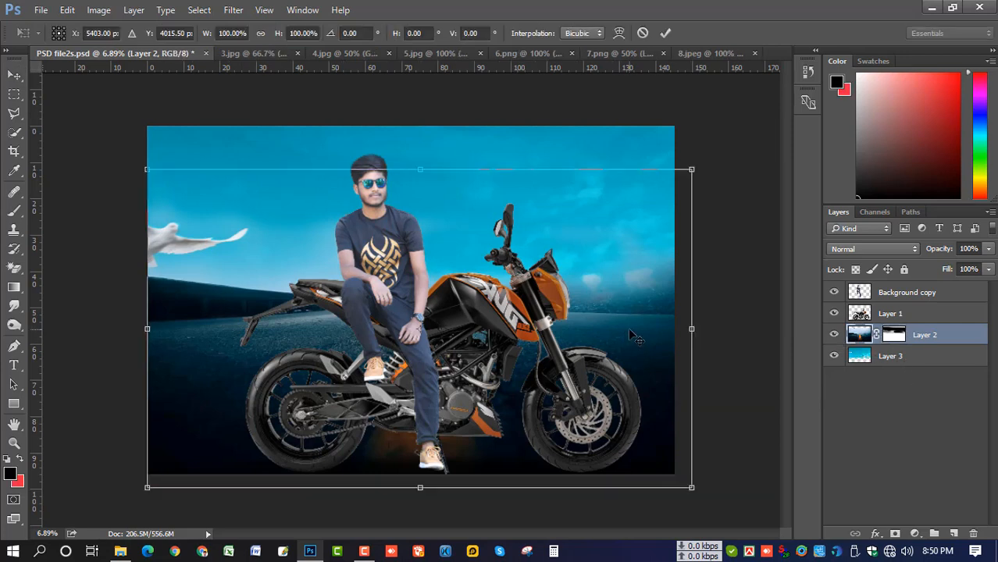
pyautogui.press('Down')
pyautogui.press('Down')
pyautogui.press('Down')
pyautogui.press('Down')
pyautogui.press('Down')
pyautogui.press('Down')
pyautogui.press('Down')
pyautogui.press('Down')
pyautogui.press('Down')
pyautogui.press('Down')
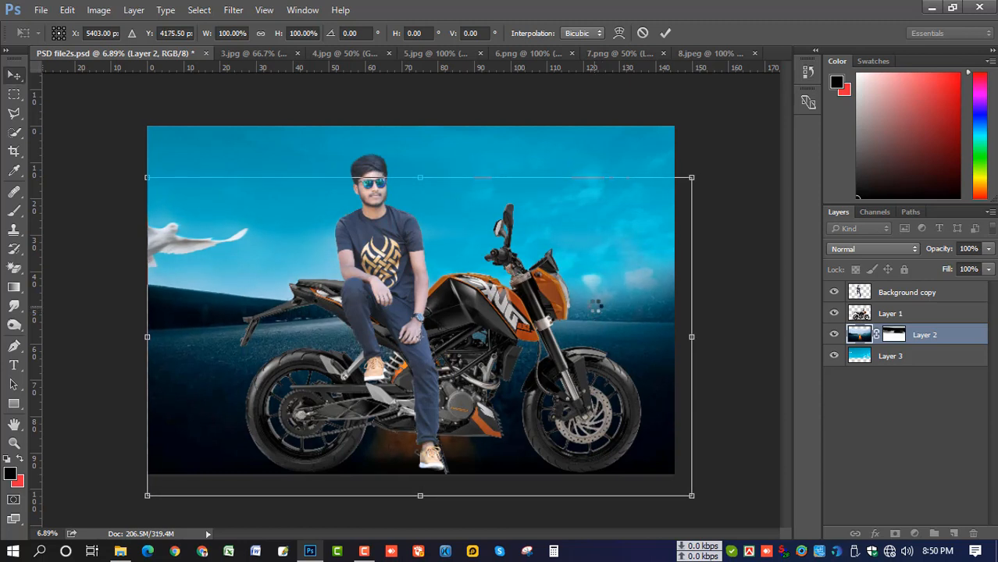
pyautogui.press('Return')
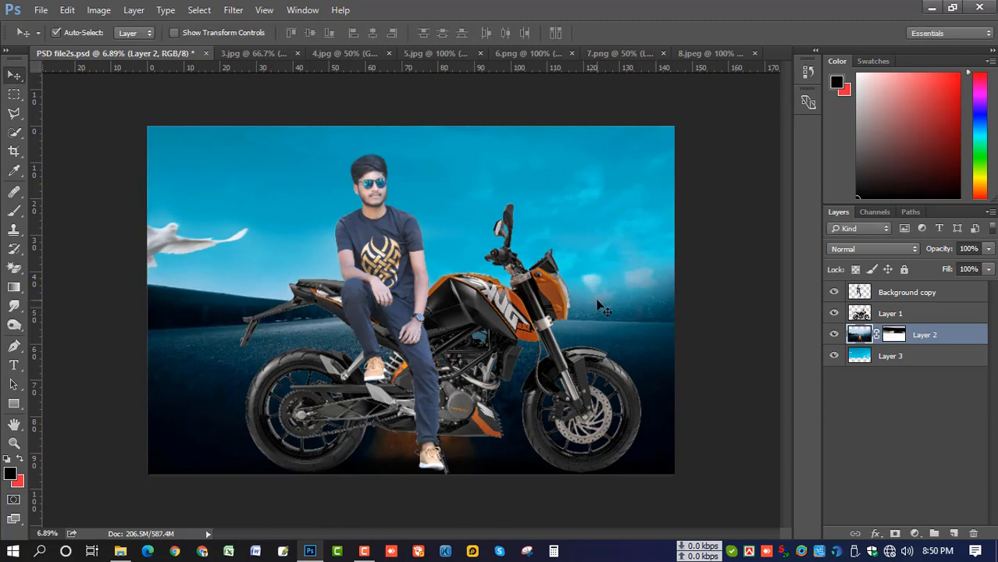
pyautogui.moveTo(573, 190); pyautogui.dragTo(575, 188)
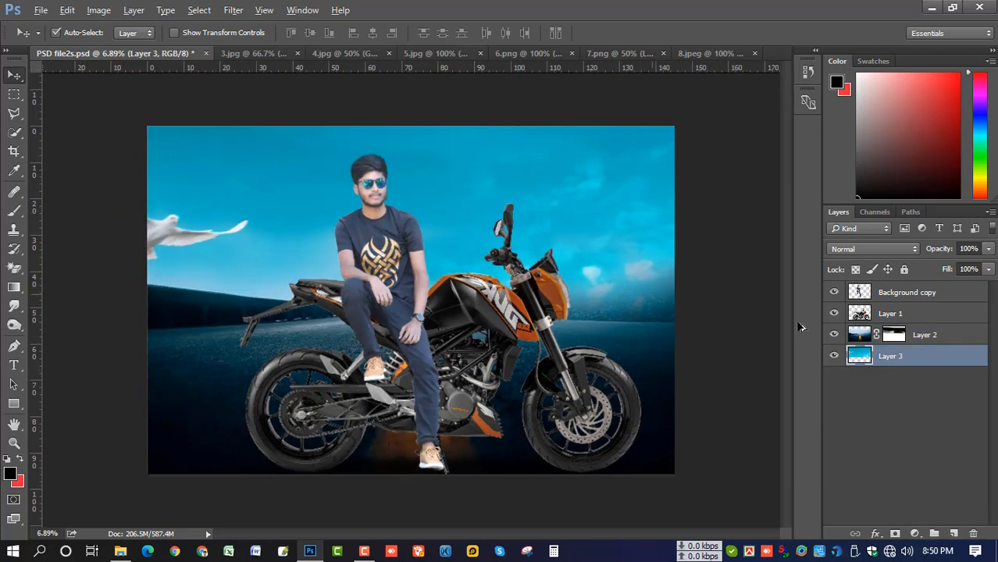
pyautogui.click(911, 296)
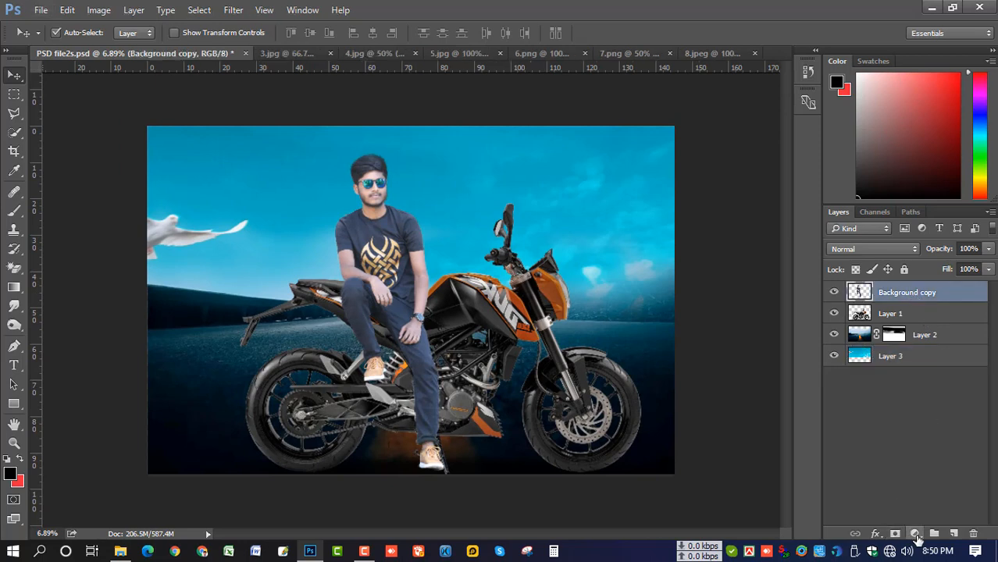
# Add a new layer with a gradient darkening the lower part of the image
pyautogui.click(953, 534)
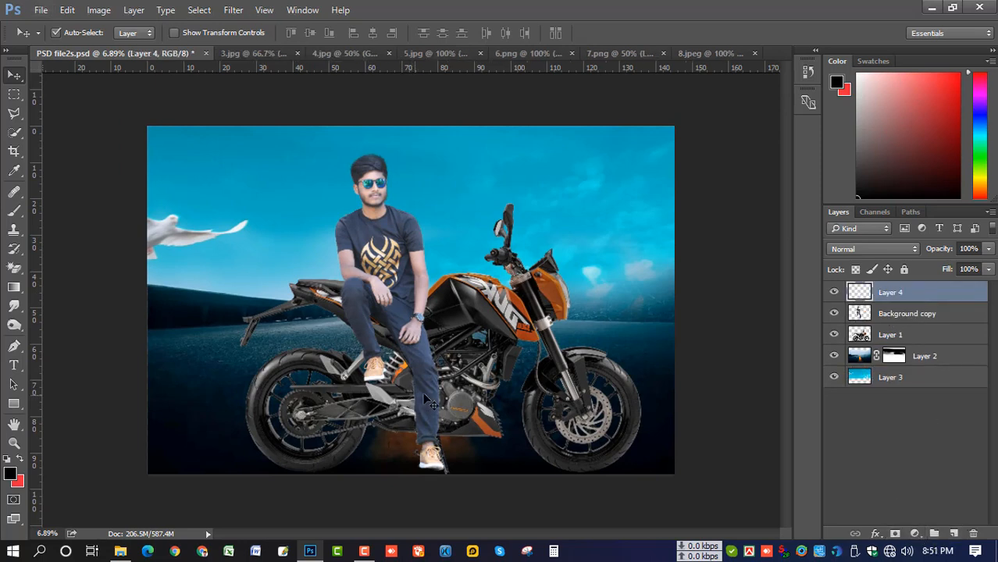
pyautogui.click(14, 288)
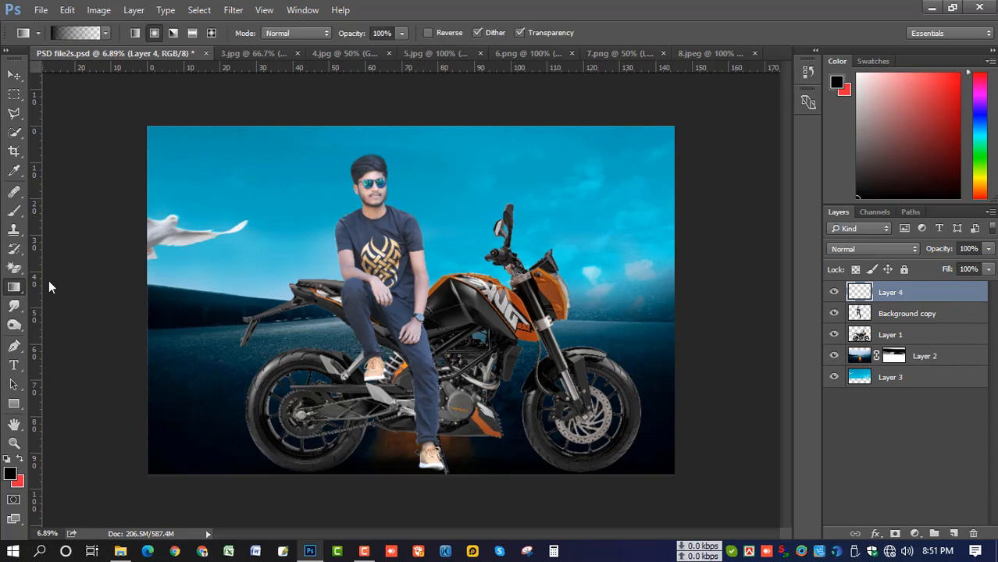
pyautogui.scroll(-2, 385, 388)
pyautogui.moveTo(410, 382); pyautogui.dragTo(401, 294)
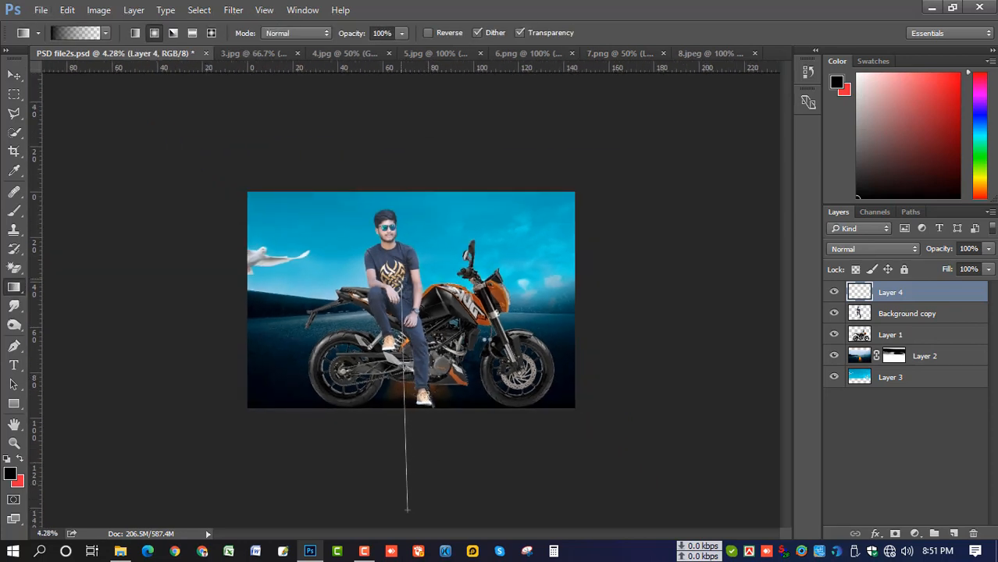
pyautogui.moveTo(407, 510); pyautogui.dragTo(407, 510)
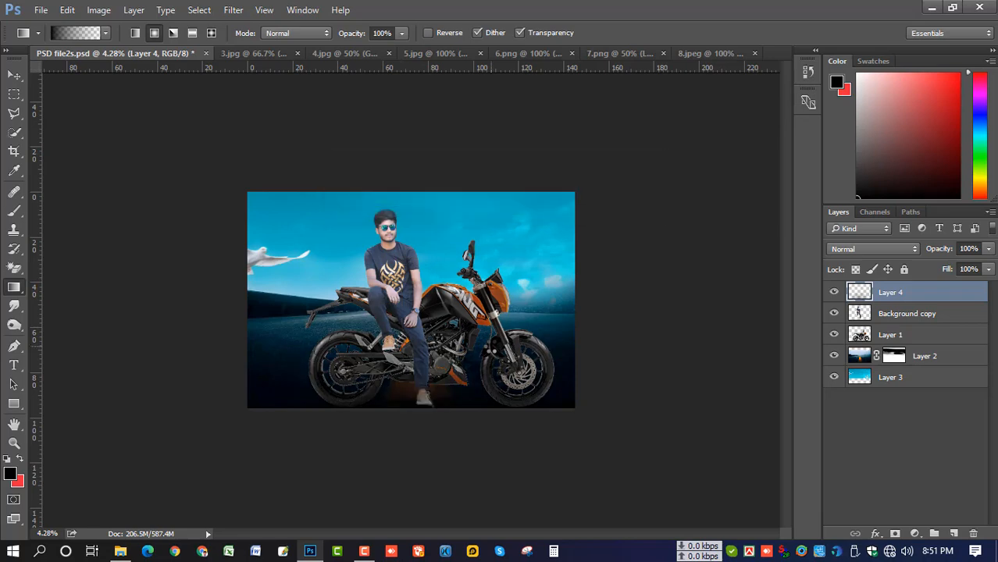
pyautogui.scroll(2, 441, 328)
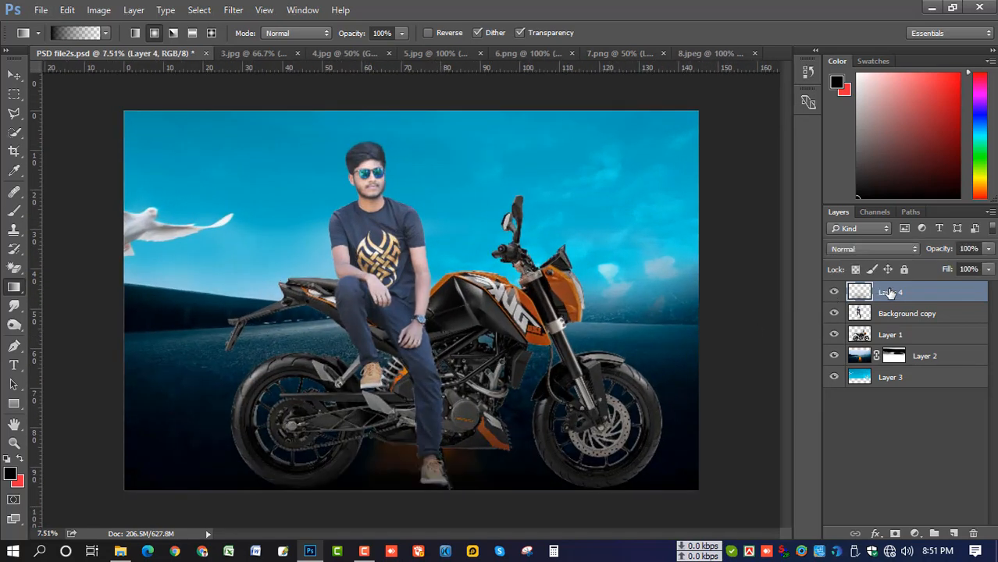
# Duplicate the gradient layer and set the copy's opacity to 22%
pyautogui.moveTo(890, 292); pyautogui.dragTo(957, 532)
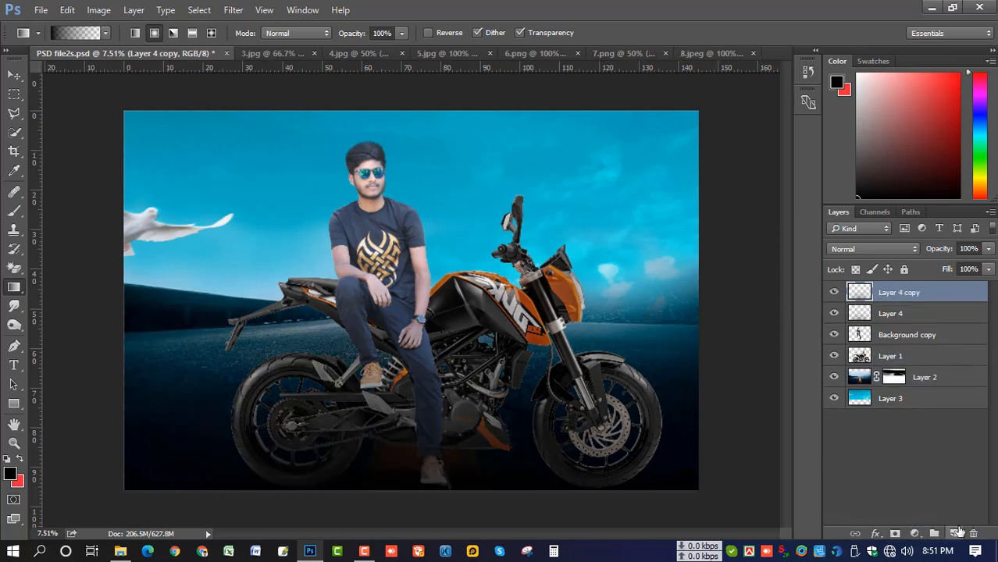
pyautogui.click(987, 249)
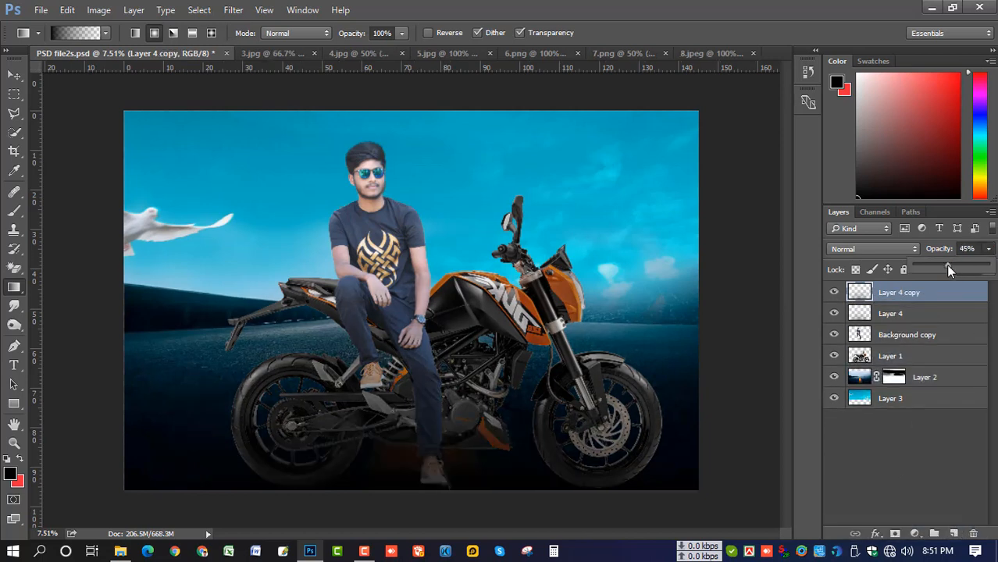
pyautogui.moveTo(948, 269); pyautogui.dragTo(930, 269)
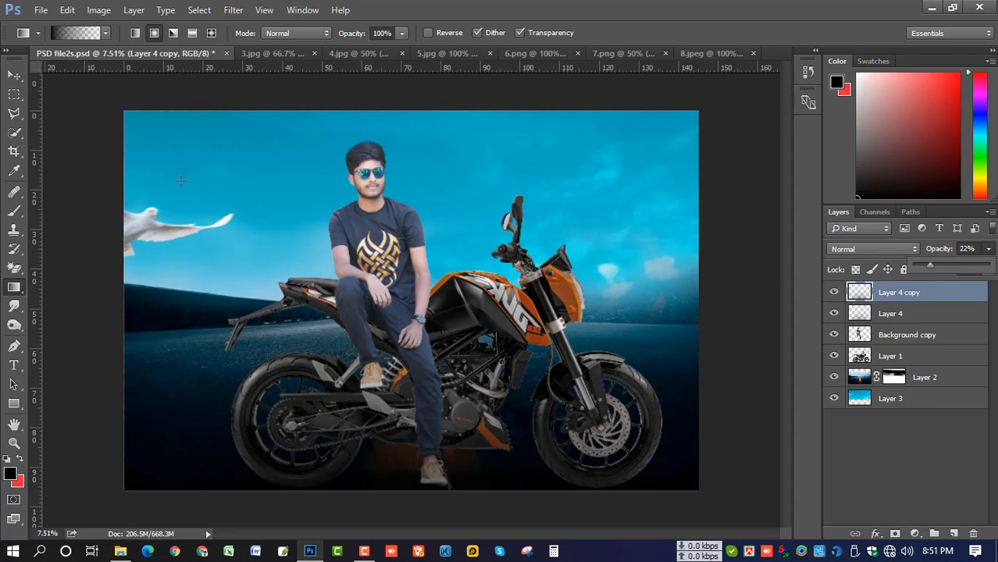
# Nudge the motorcycle layer down a few pixels
pyautogui.click(13, 75)
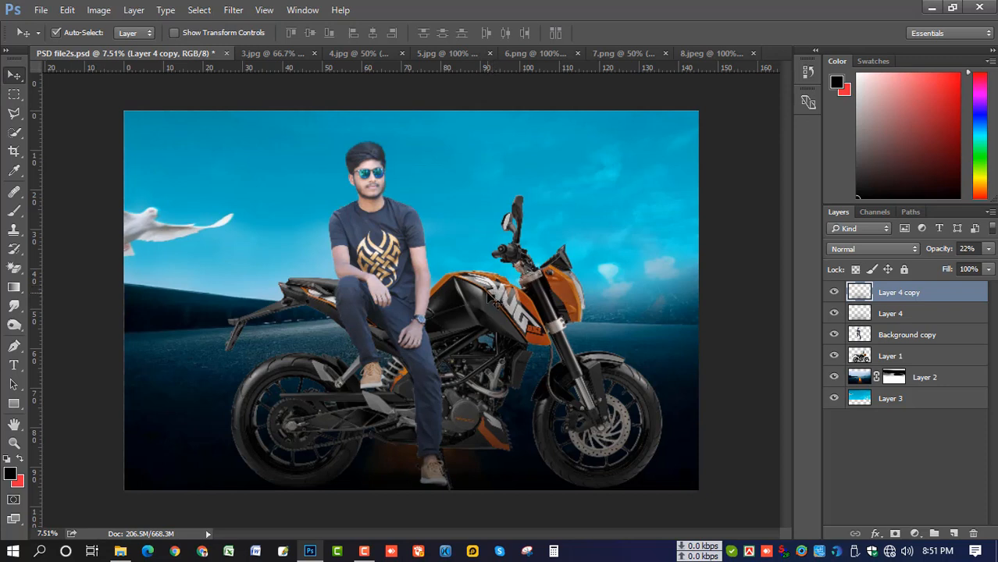
pyautogui.click(496, 302)
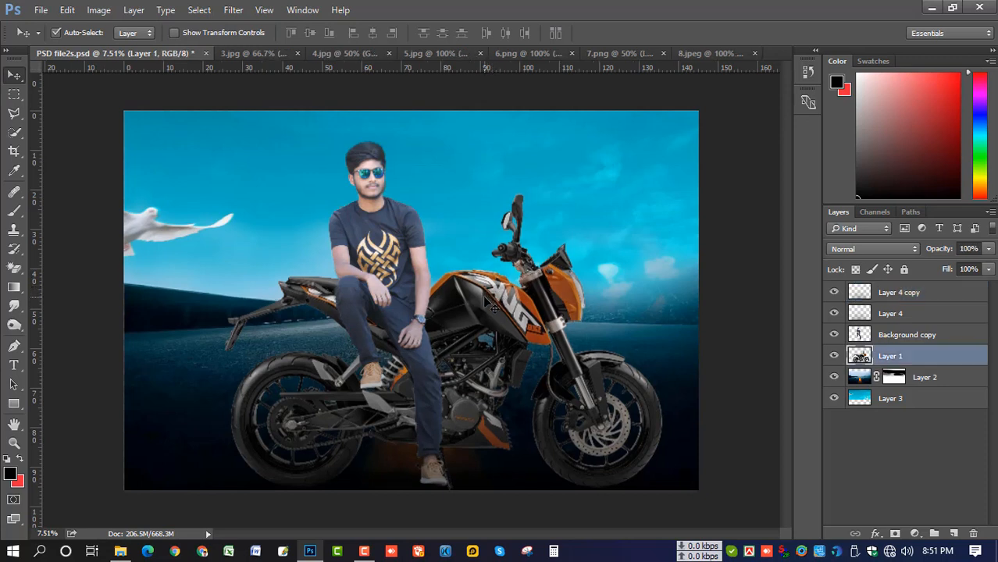
pyautogui.hotkey('shift', 'Down')
pyautogui.hotkey('shift', 'Down')
pyautogui.hotkey('shift', 'Down')
pyautogui.hotkey('shift', 'Down')
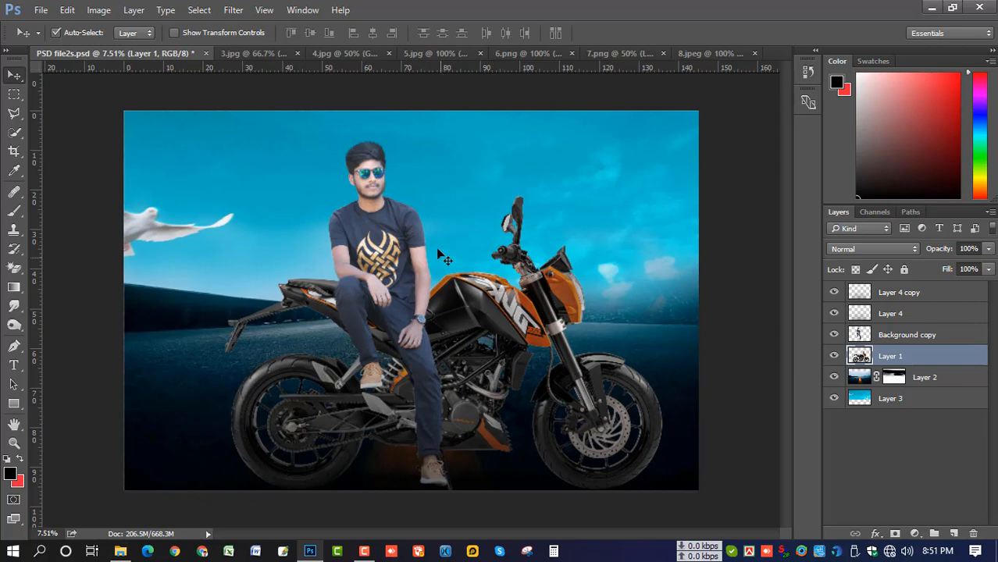
# Close 3.jpg and bring the 4.jpg smoke in, enlarged to about 442% over the bike's base
pyautogui.click(264, 53)
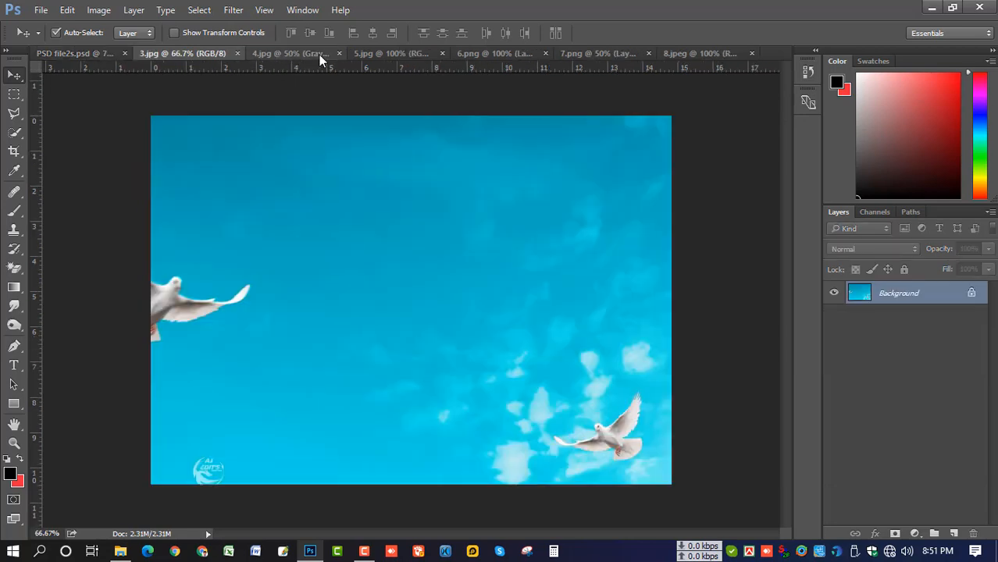
pyautogui.click(238, 53)
pyautogui.click(239, 52)
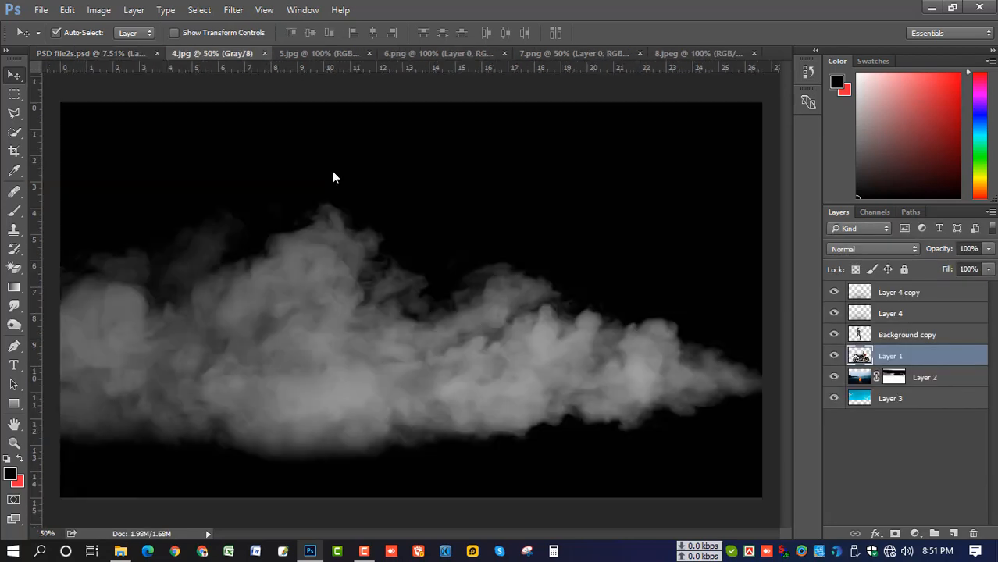
pyautogui.moveTo(361, 292); pyautogui.dragTo(537, 411)
pyautogui.hotkey('ctrl', 't')
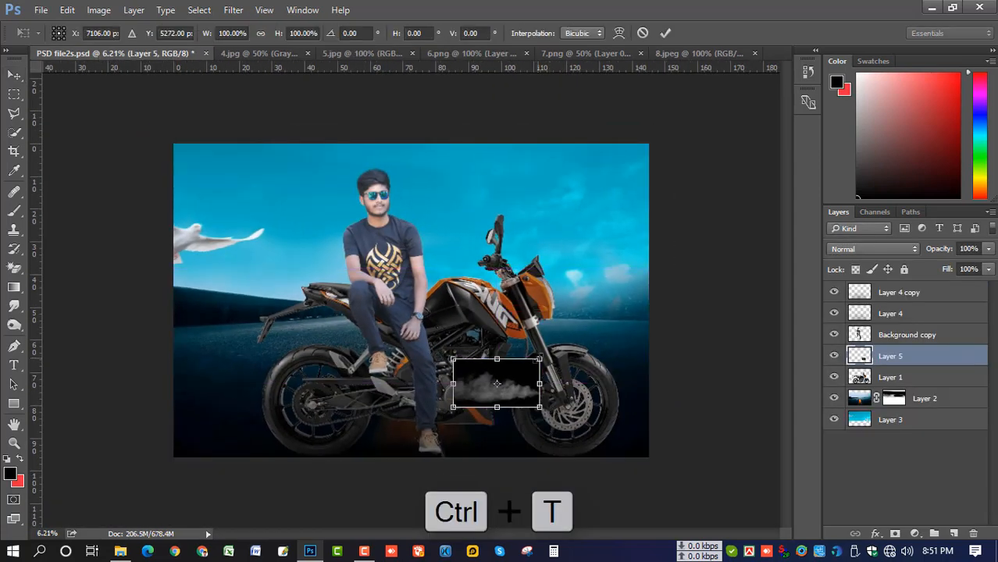
pyautogui.moveTo(538, 359); pyautogui.dragTo(712, 323)
pyautogui.moveTo(595, 374); pyautogui.dragTo(552, 389)
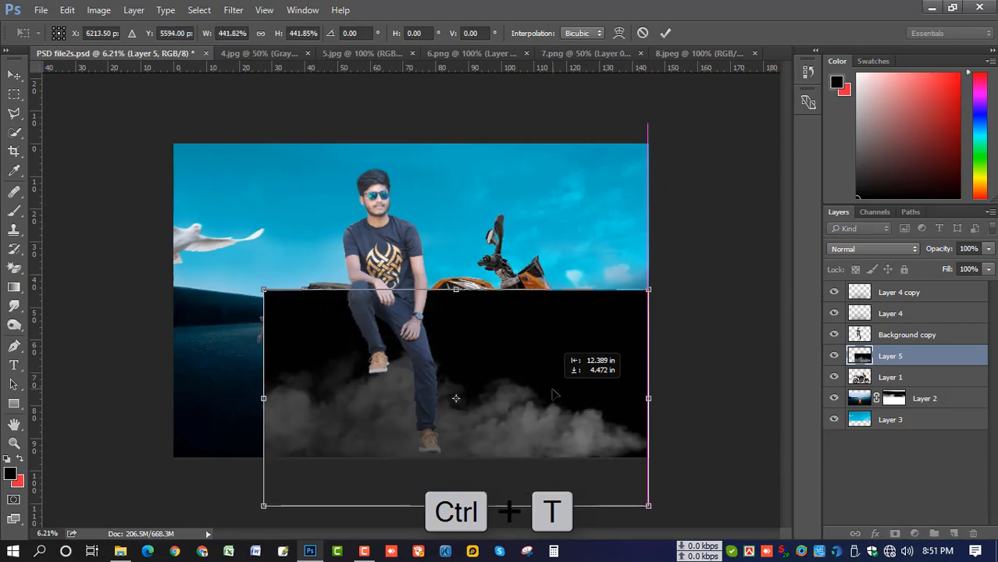
pyautogui.press('Return')
# Set the smoke to Screen, move it above Background copy, and stretch it along the bottom
pyautogui.click(863, 249)
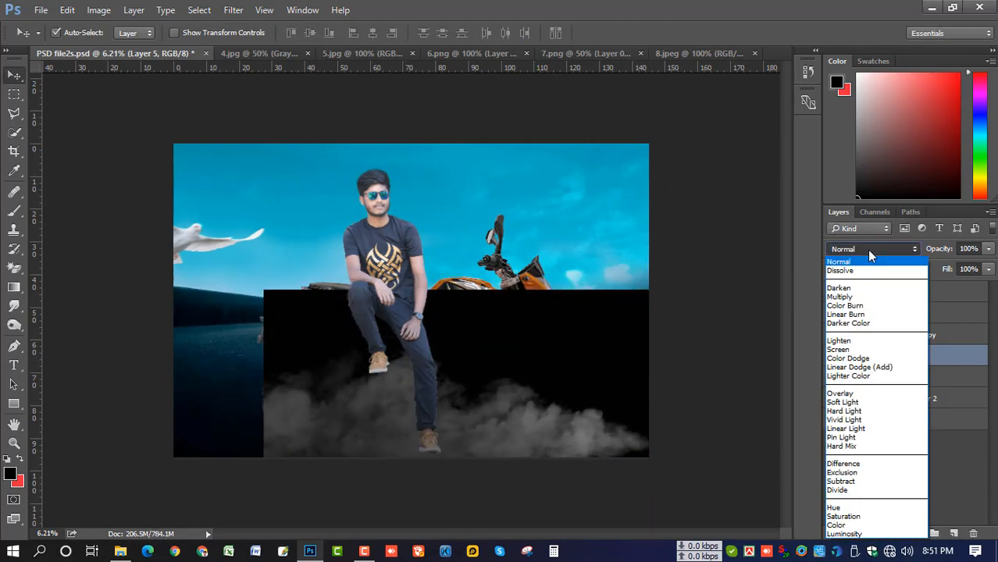
pyautogui.click(860, 352)
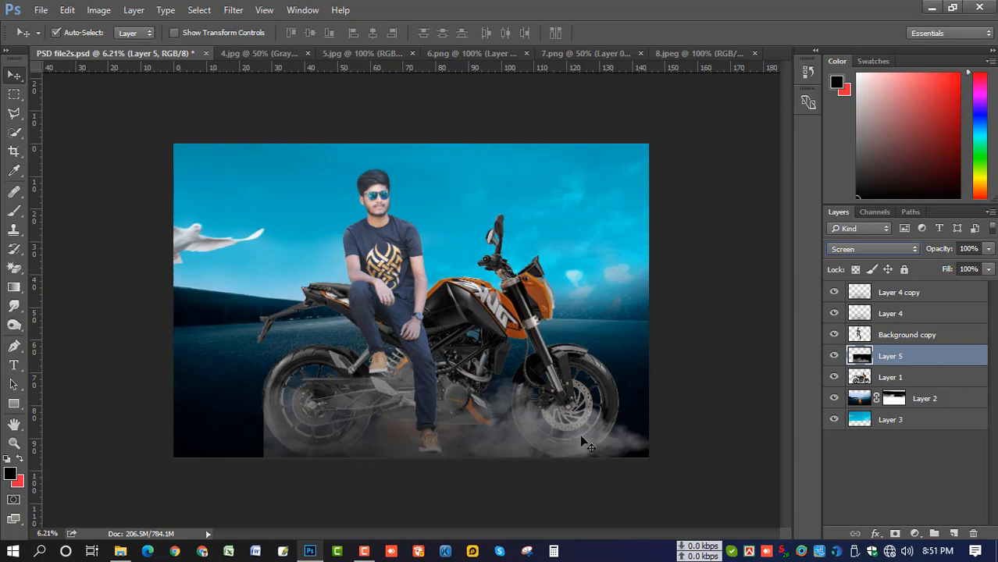
pyautogui.moveTo(885, 358)
pyautogui.mouseDown()
pyautogui.moveTo(873, 289)
pyautogui.moveTo(884, 346)
pyautogui.mouseUp()
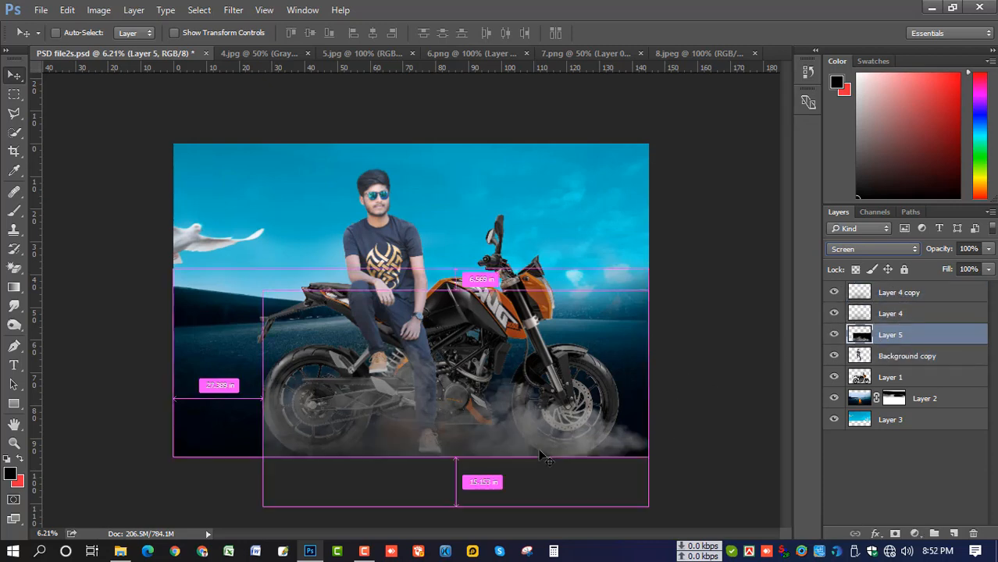
pyautogui.hotkey('ctrl', 't')
pyautogui.moveTo(263, 399); pyautogui.dragTo(173, 403)
pyautogui.moveTo(516, 430)
pyautogui.mouseDown()
pyautogui.moveTo(562, 433)
pyautogui.moveTo(556, 455)
pyautogui.moveTo(571, 444)
pyautogui.moveTo(512, 446)
pyautogui.mouseUp()
pyautogui.moveTo(640, 410); pyautogui.dragTo(692, 409)
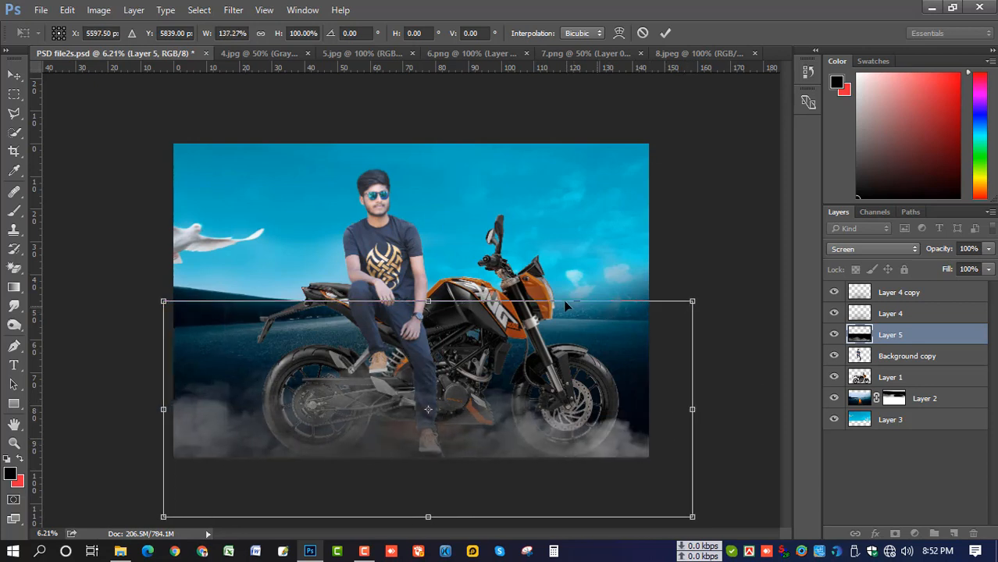
pyautogui.moveTo(502, 322)
pyautogui.mouseDown()
pyautogui.moveTo(501, 312)
pyautogui.moveTo(501, 322)
pyautogui.mouseUp()
pyautogui.press('Return')
# Lower the smoke layer's opacity to 73%
pyautogui.click(988, 248)
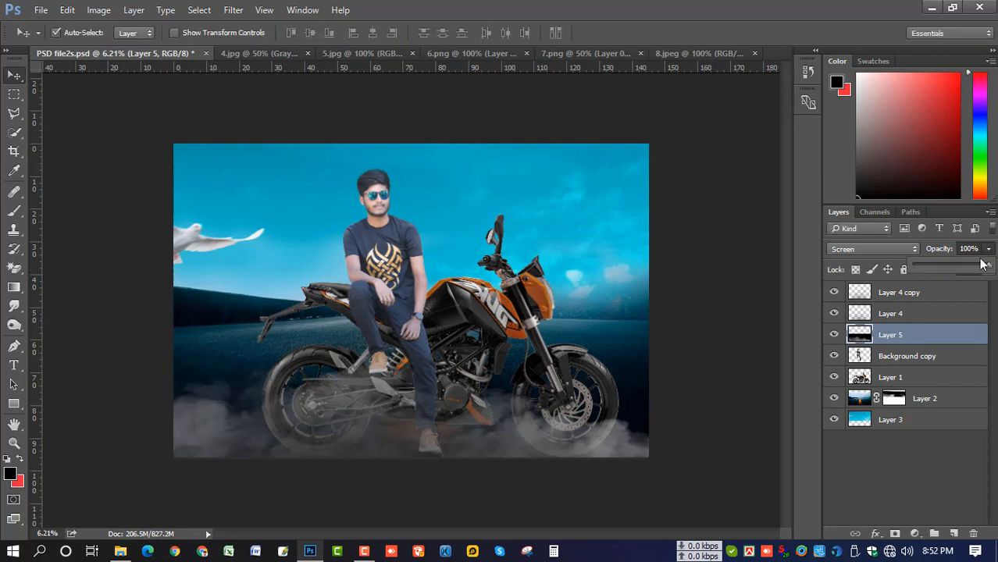
pyautogui.moveTo(986, 265)
pyautogui.mouseDown()
pyautogui.moveTo(960, 270)
pyautogui.moveTo(968, 275)
pyautogui.mouseUp()
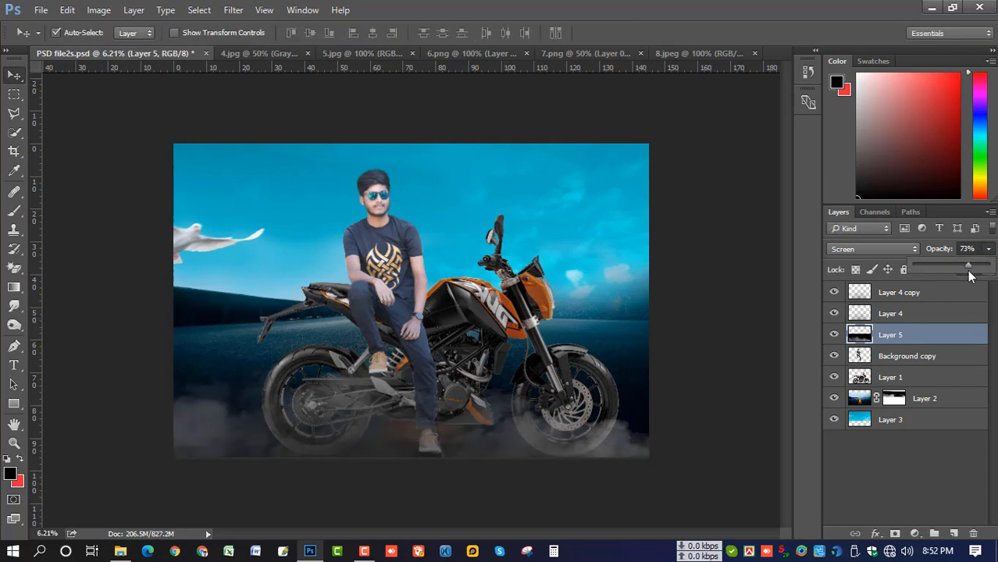
pyautogui.click(267, 53)
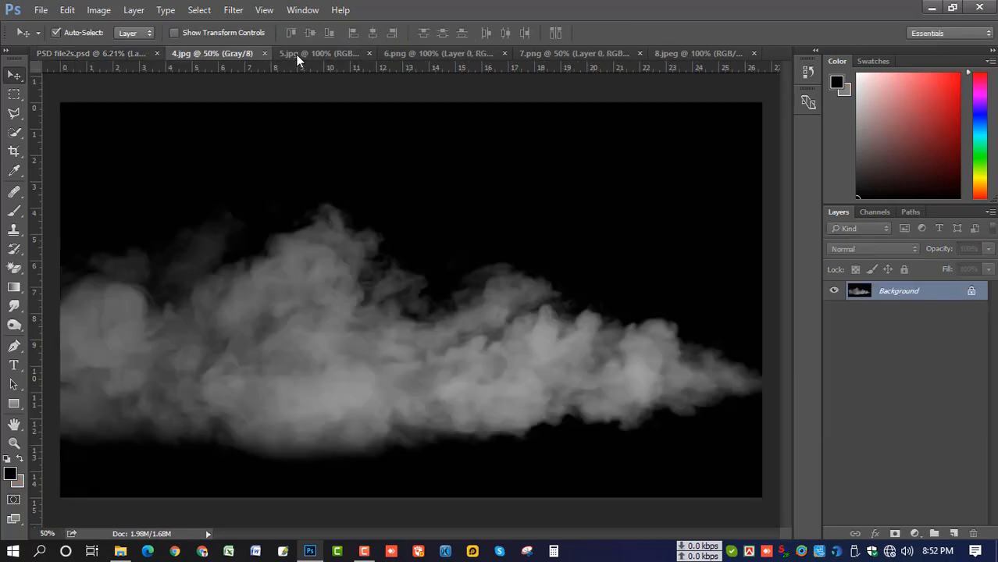
# Close 4.jpg and add the 5.jpg sparks, enlarged over the lower-left and set to Screen
pyautogui.hotkey('ctrl', 'w')
pyautogui.click(293, 53)
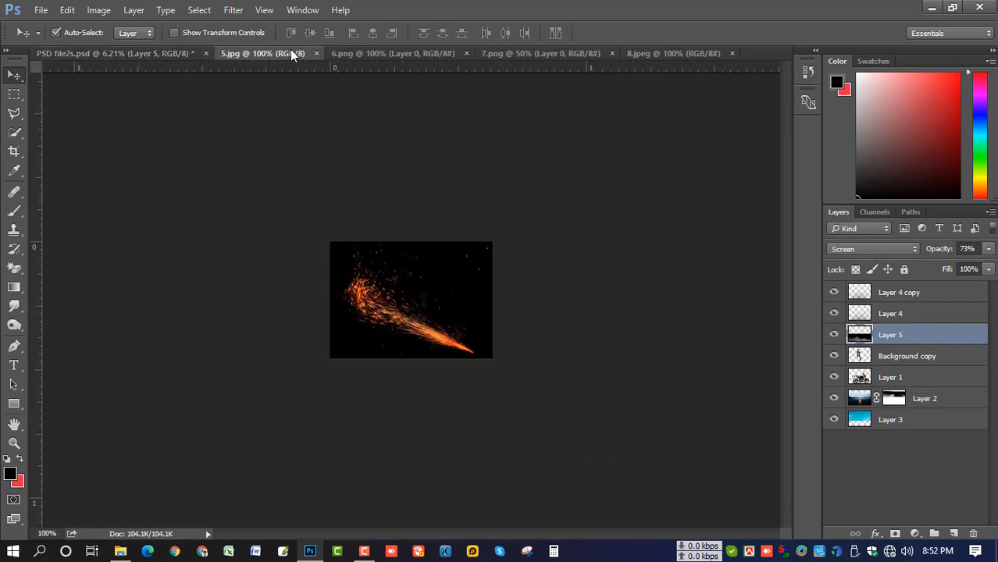
pyautogui.moveTo(434, 273); pyautogui.dragTo(344, 353)
pyautogui.hotkey('ctrl', 't')
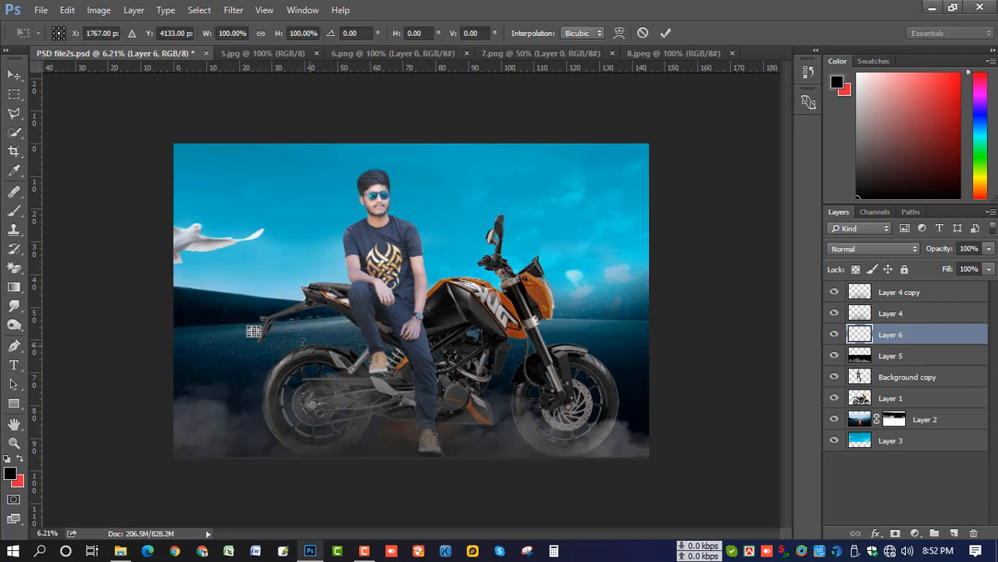
pyautogui.moveTo(271, 343); pyautogui.dragTo(457, 501)
pyautogui.press('Return')
pyautogui.click(868, 248)
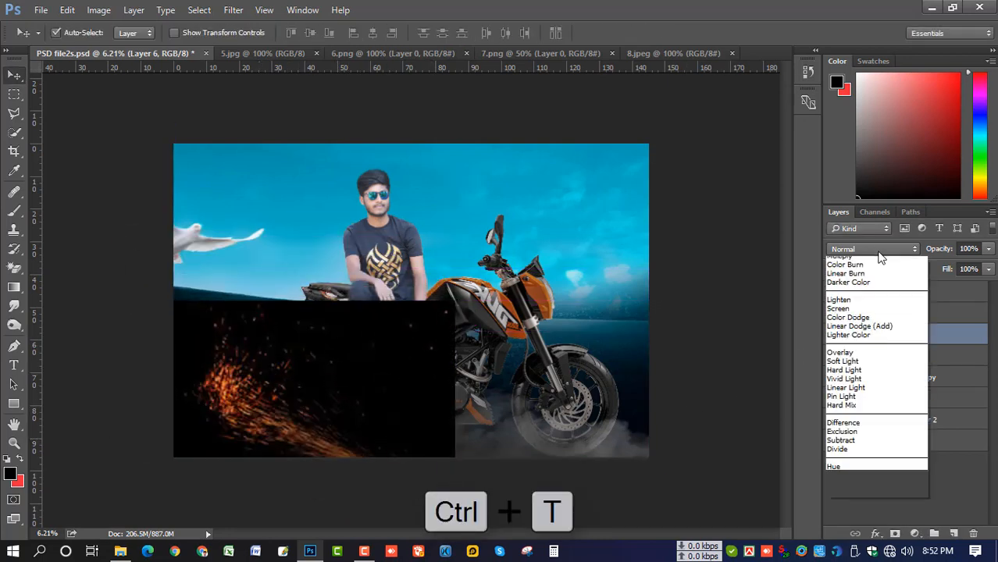
pyautogui.click(858, 352)
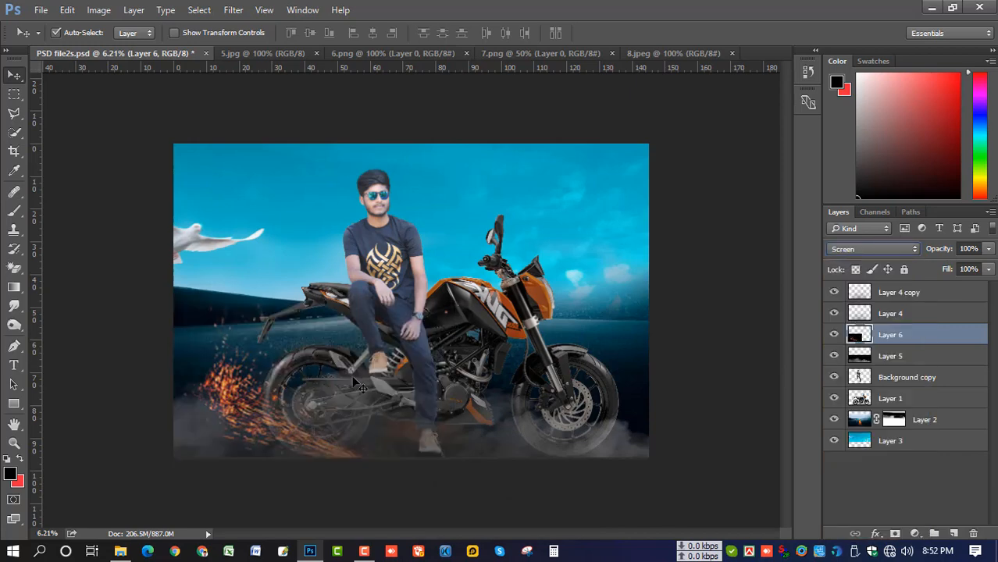
# Rescale the sparks to about 127% and place them beside the bike's rear wheel
pyautogui.press('ctrl')
pyautogui.hotkey('ctrl', 't')
pyautogui.moveTo(326, 393); pyautogui.dragTo(298, 401)
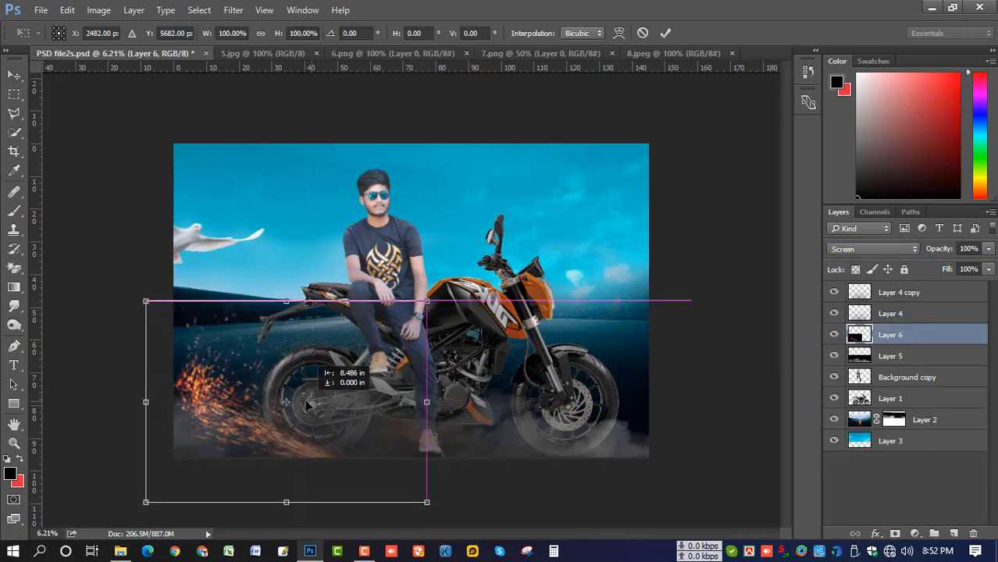
pyautogui.moveTo(425, 299); pyautogui.dragTo(510, 239)
pyautogui.moveTo(418, 377); pyautogui.dragTo(462, 386)
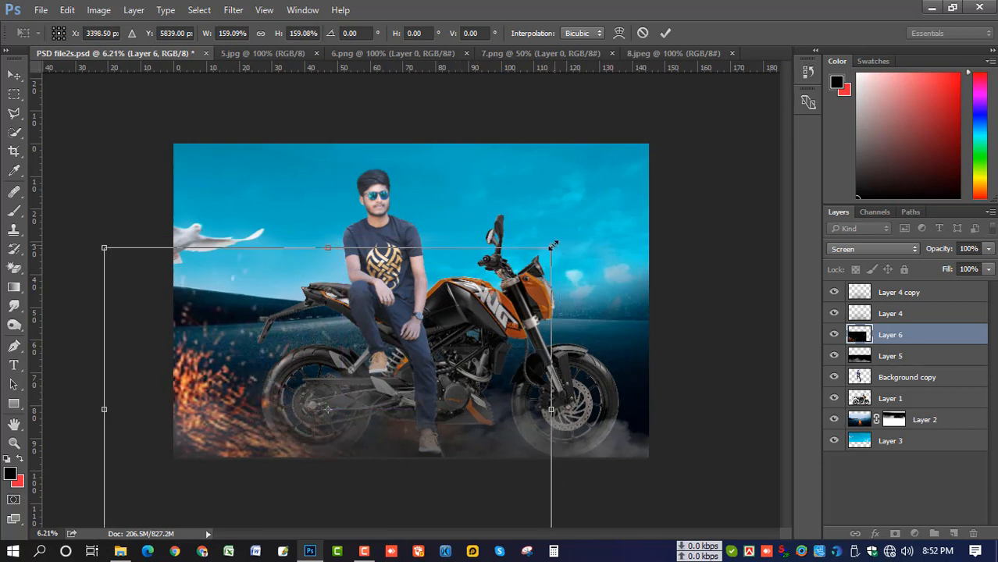
pyautogui.moveTo(552, 246); pyautogui.dragTo(520, 270)
pyautogui.moveTo(455, 349); pyautogui.dragTo(431, 348)
pyautogui.moveTo(396, 385); pyautogui.dragTo(406, 409)
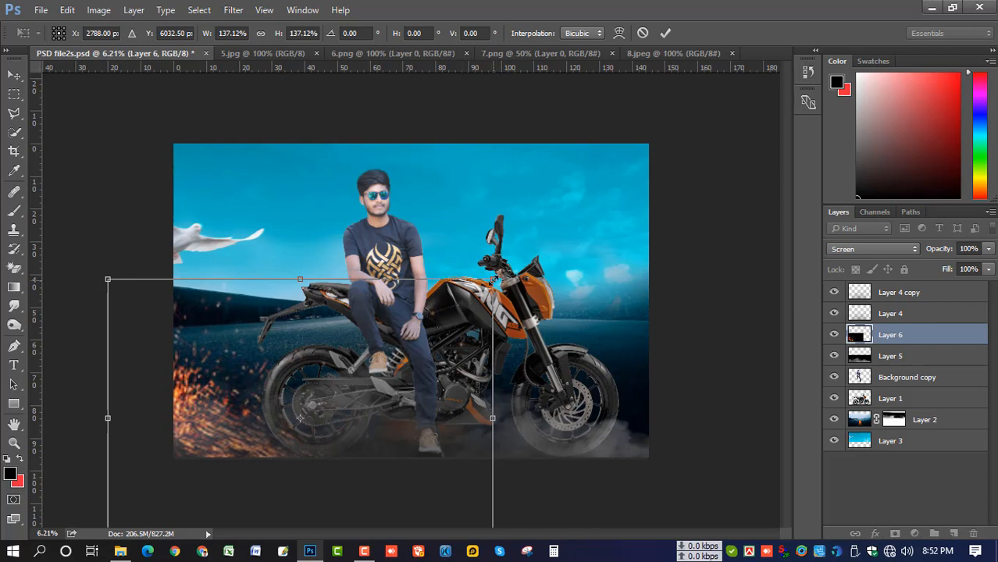
pyautogui.moveTo(449, 345)
pyautogui.mouseDown()
pyautogui.moveTo(484, 349)
pyautogui.moveTo(434, 337)
pyautogui.mouseUp()
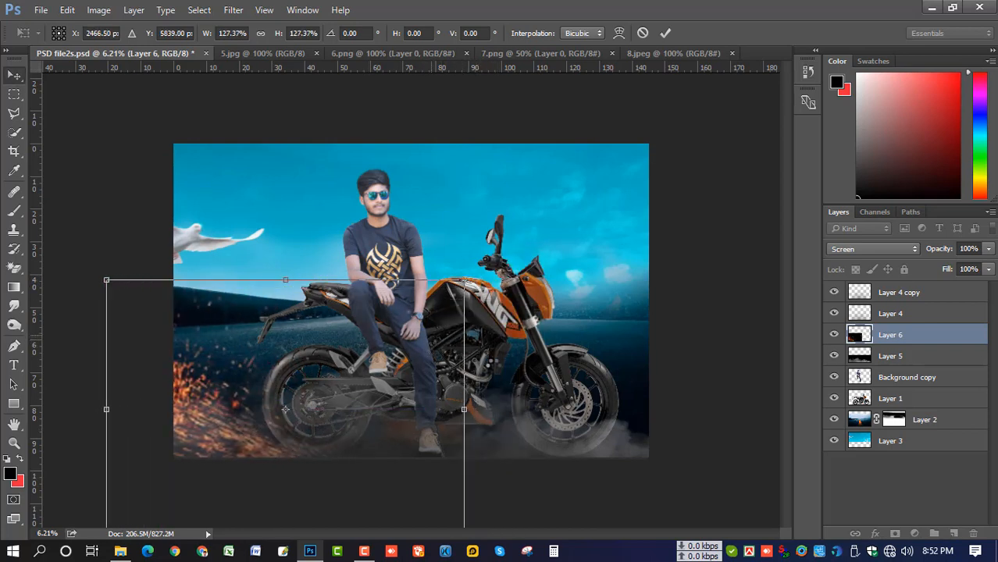
pyautogui.press('Return')
pyautogui.scroll(1, 449, 359)
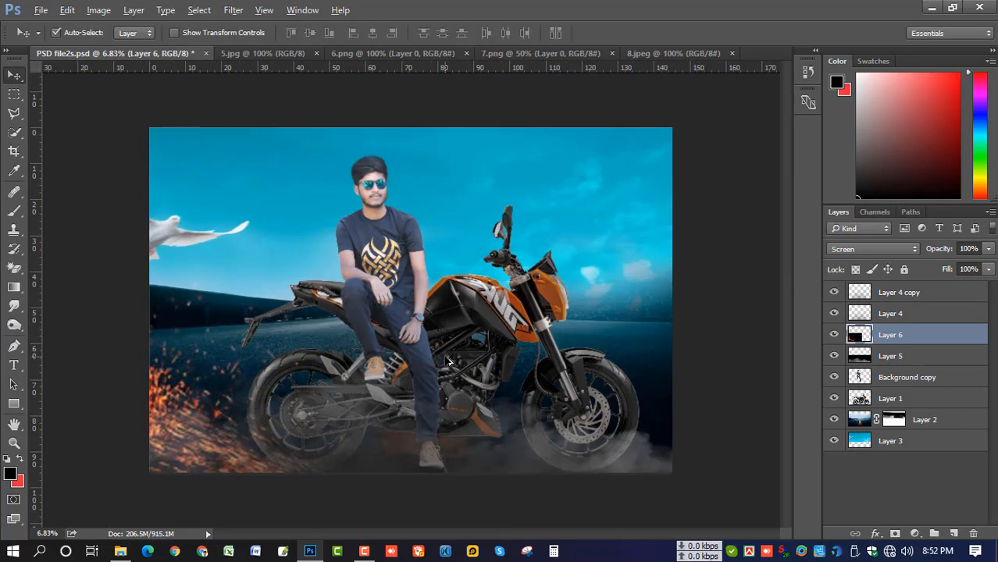
# Turn the sparks from orange to blue with a Hue/Saturation hue of +170
pyautogui.click(100, 11)
pyautogui.moveTo(121, 48)
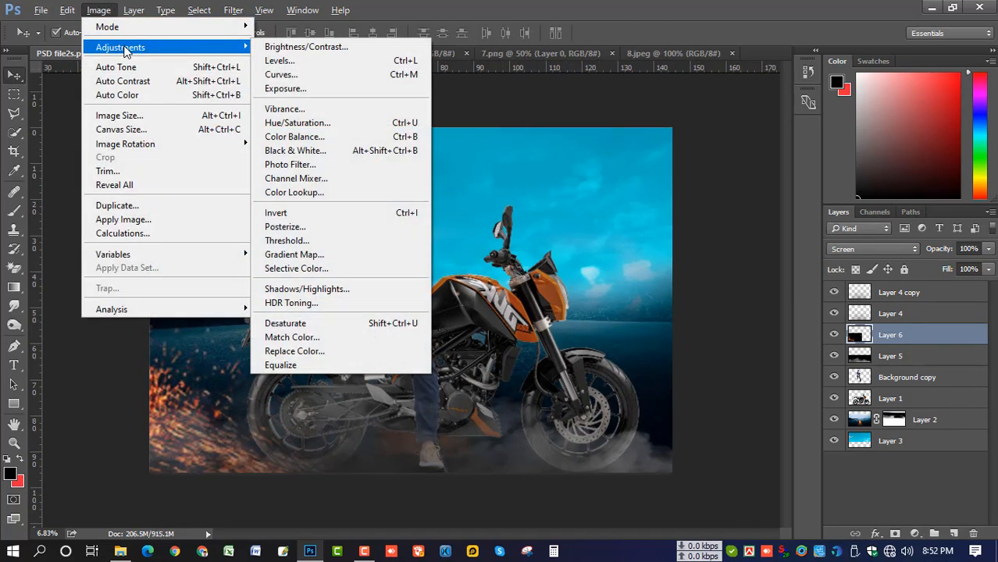
pyautogui.click(350, 124)
pyautogui.moveTo(723, 212); pyautogui.dragTo(787, 210)
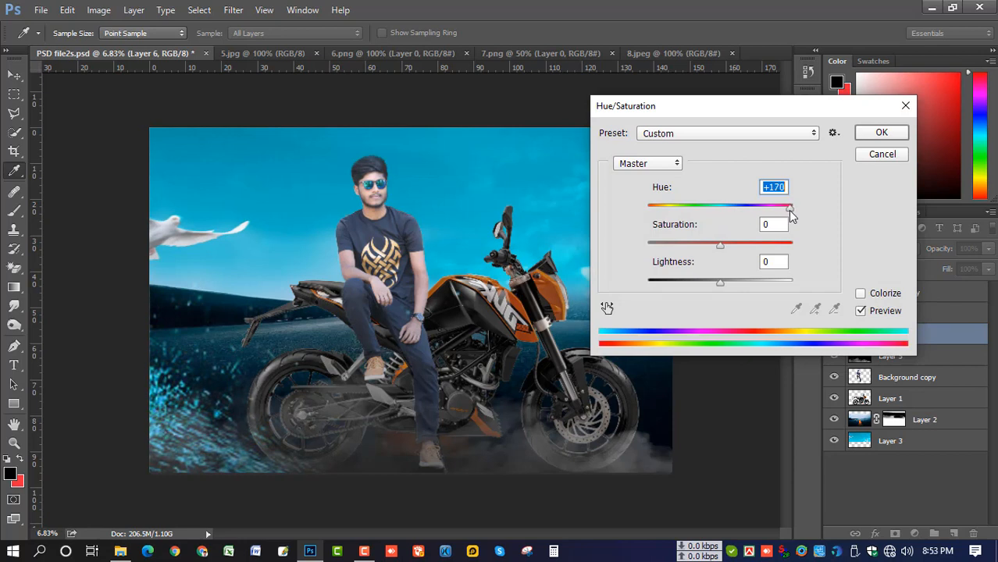
pyautogui.click(881, 132)
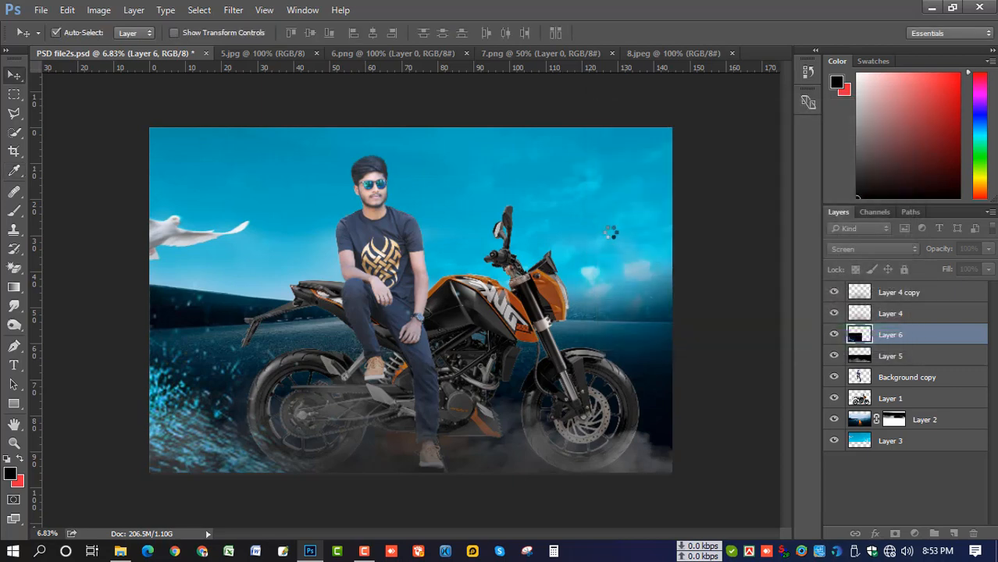
pyautogui.scroll(1, 598, 233)
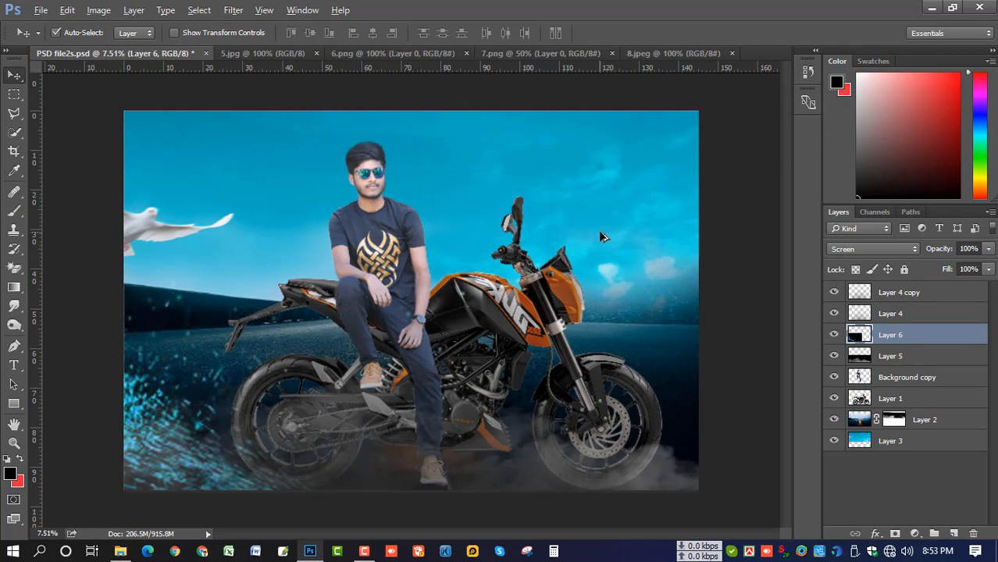
# Close the sparks image 5.jpg and place the 6.png bird flock in the upper-right sky
pyautogui.click(261, 53)
pyautogui.click(317, 55)
pyautogui.click(301, 60)
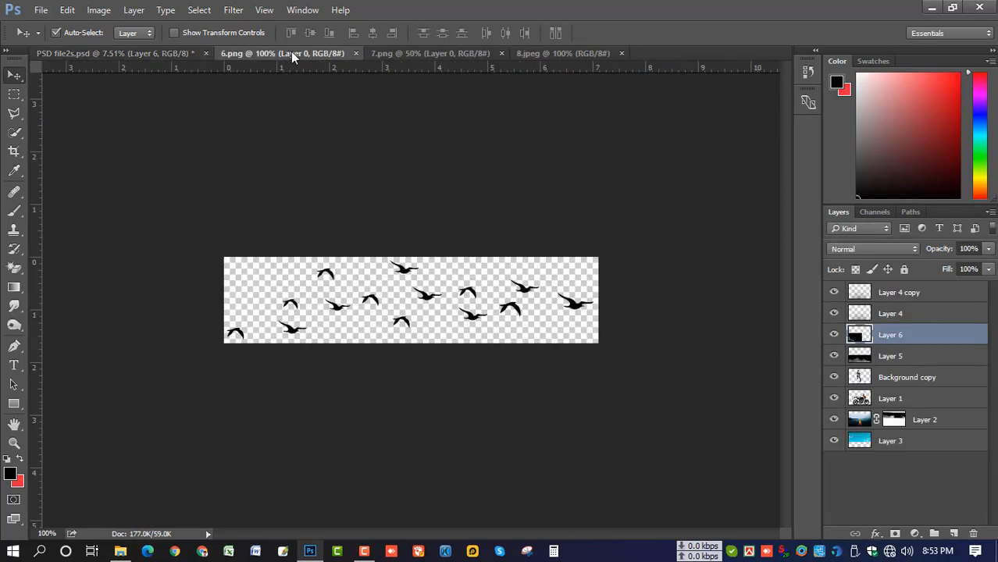
pyautogui.moveTo(416, 282); pyautogui.dragTo(574, 165)
pyautogui.hotkey('ctrl', 't')
pyautogui.press('Return')
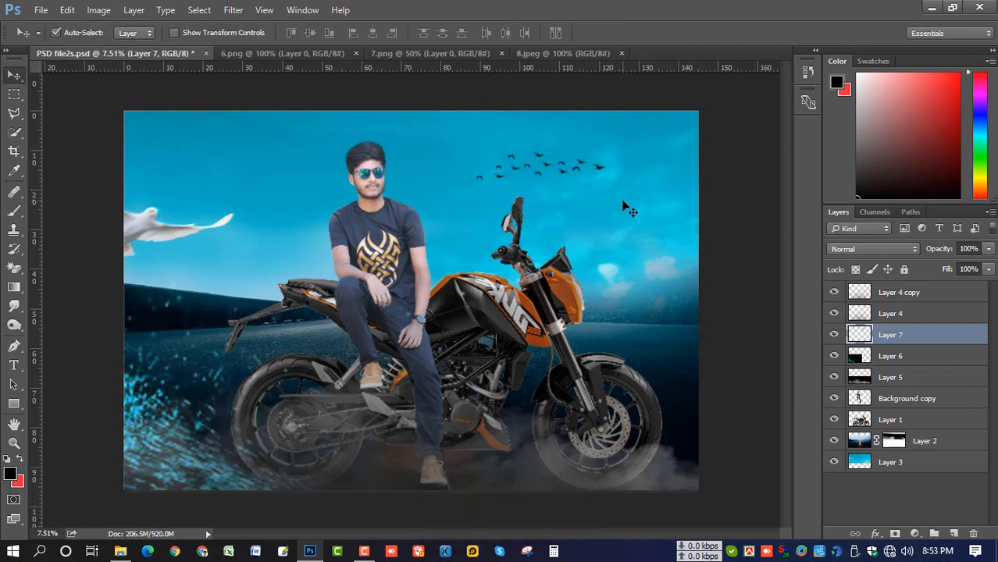
# Lower the birds layer's opacity to about 79%
pyautogui.click(989, 249)
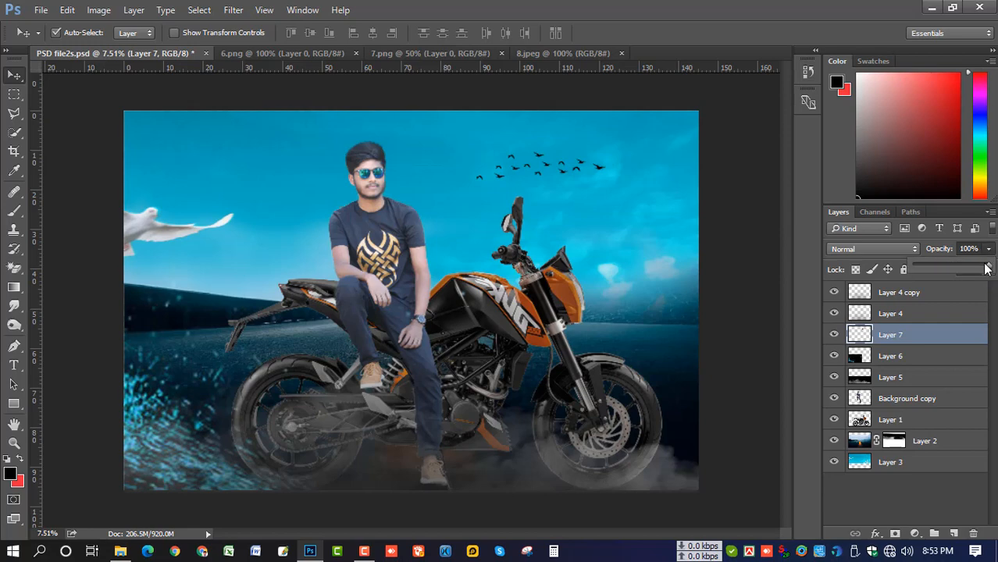
pyautogui.moveTo(985, 267); pyautogui.dragTo(974, 268)
pyautogui.click(326, 54)
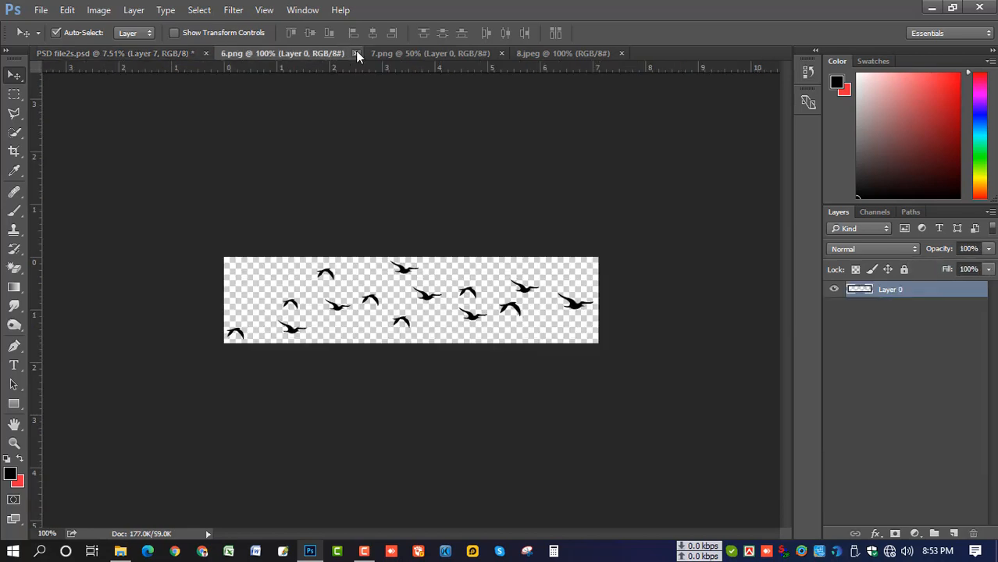
# Close 6.png and bring the white dove into the composite as an enlarged Layer 8
pyautogui.click(357, 55)
pyautogui.click(323, 54)
pyautogui.moveTo(298, 234); pyautogui.dragTo(674, 191)
pyautogui.hotkey('ctrl', 't')
pyautogui.press('Return')
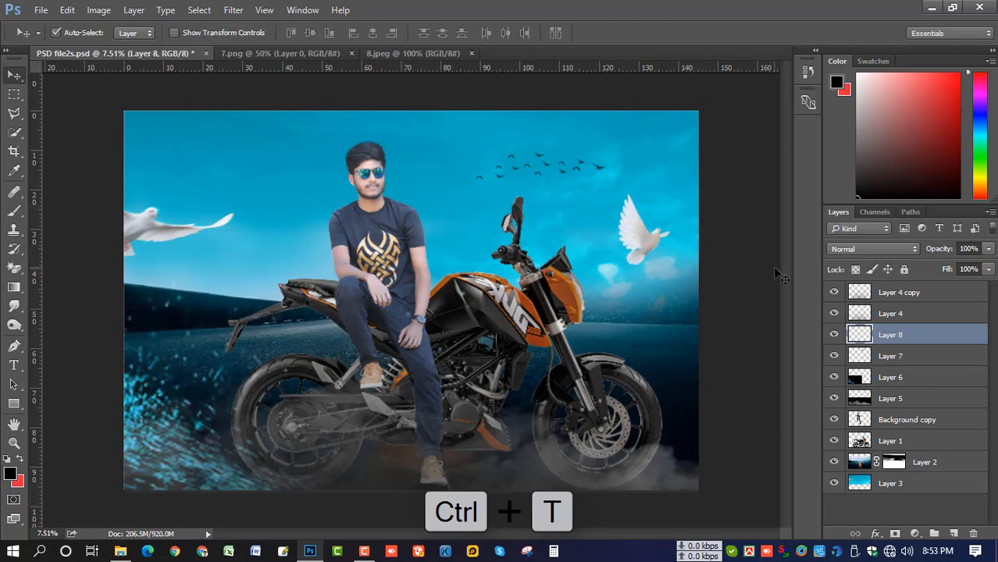
# Flip the dove horizontally and nudge it slightly left
pyautogui.hotkey('ctrl', 't')
pyautogui.rightClick(650, 233)
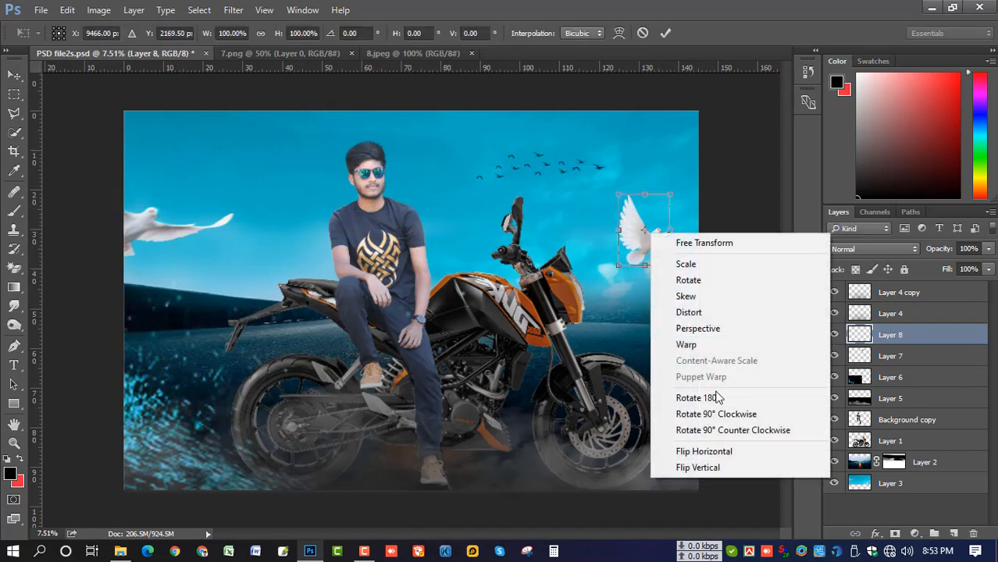
pyautogui.click(722, 453)
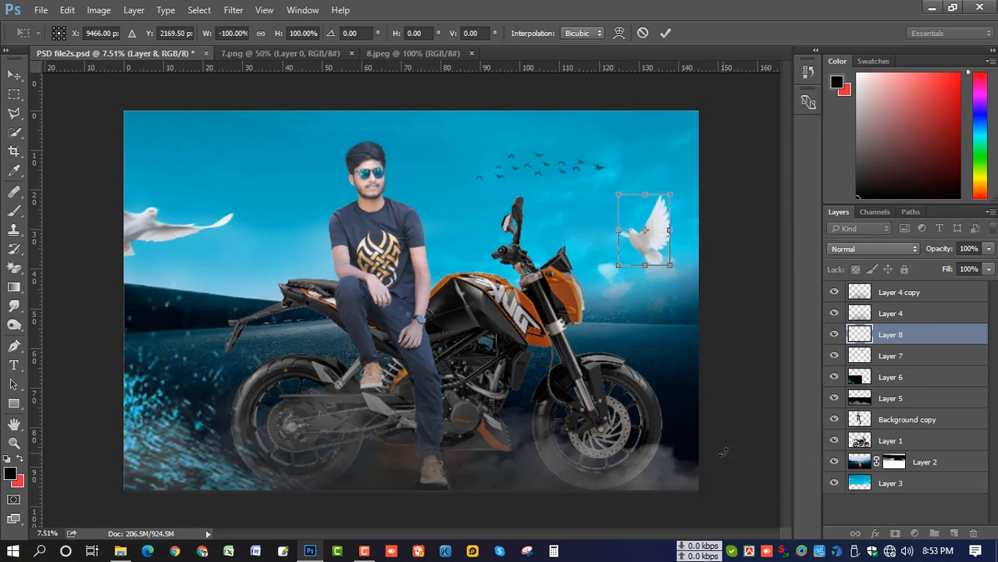
pyautogui.moveTo(648, 248); pyautogui.dragTo(628, 246)
pyautogui.press('Return')
# Fade Layer 8 to 74% opacity, then select Layer 7
pyautogui.click(987, 248)
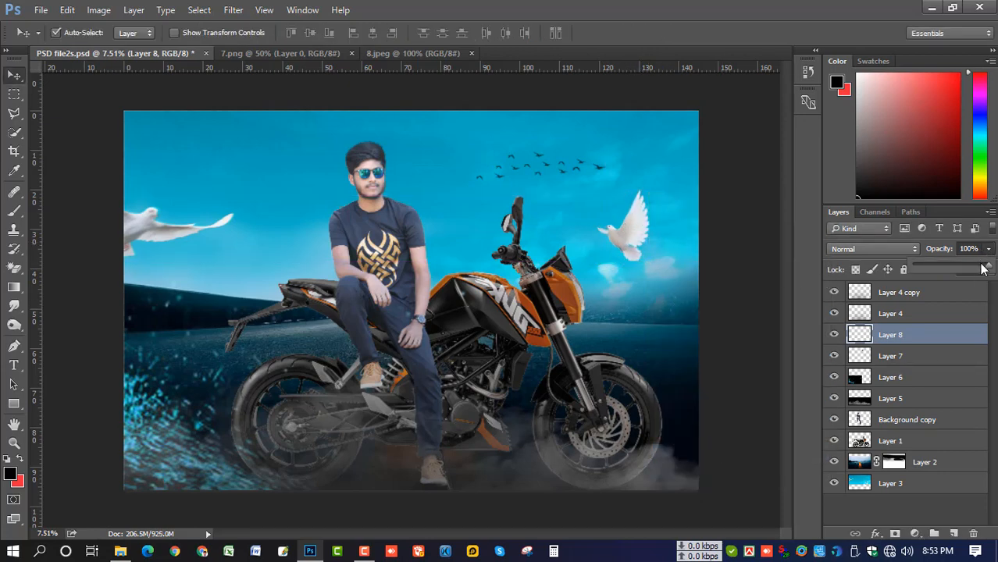
pyautogui.moveTo(985, 267); pyautogui.dragTo(970, 270)
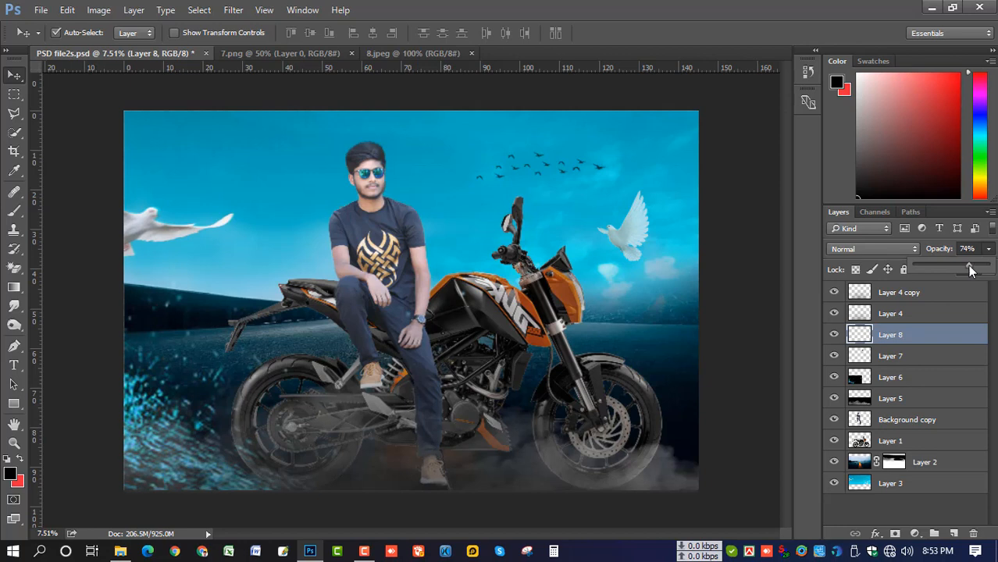
pyautogui.click(886, 337)
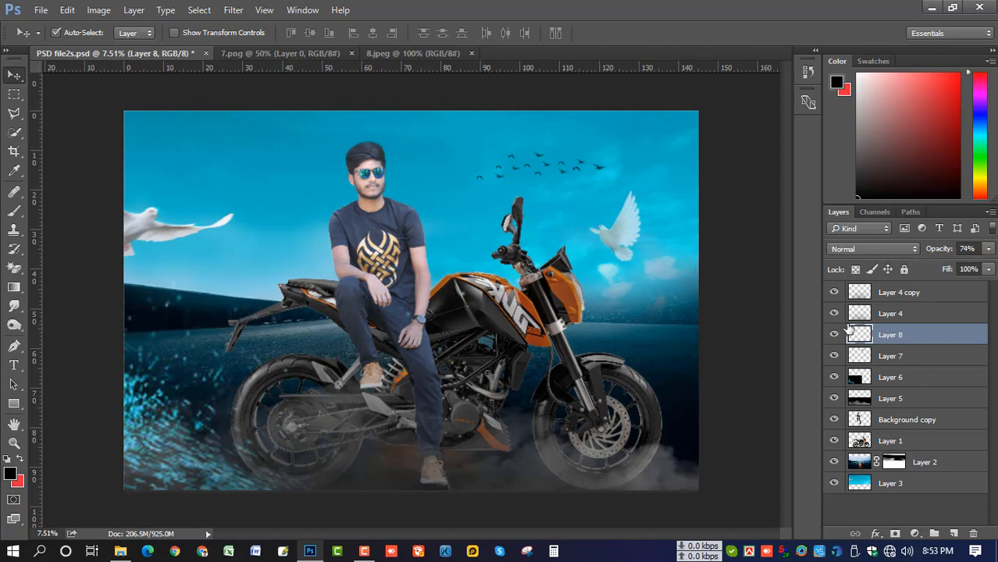
pyautogui.click(890, 359)
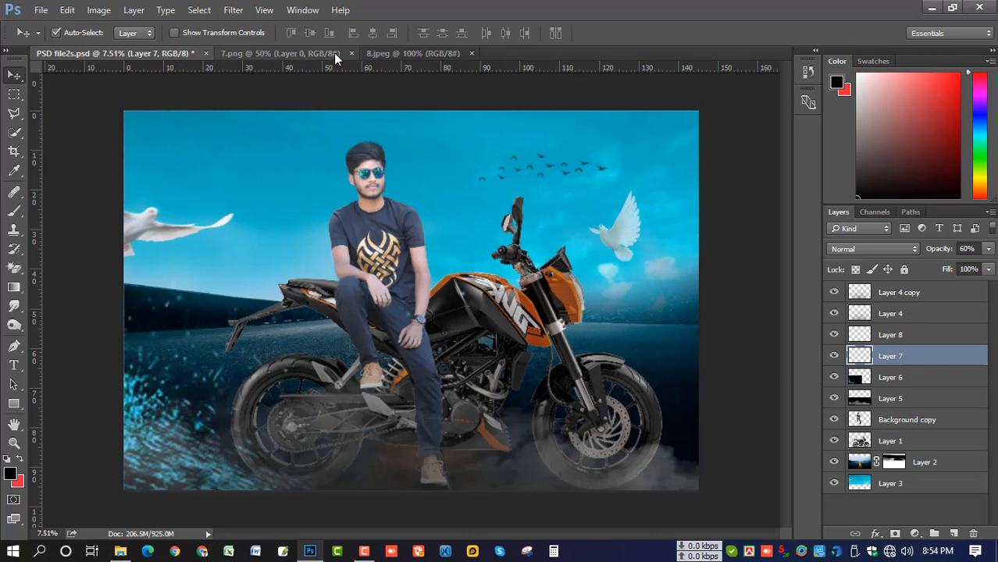
# Drag the 8.jpeg flare into the composite, enlarged and moved to the top-left
pyautogui.click(383, 53)
pyautogui.moveTo(390, 219); pyautogui.dragTo(452, 301)
pyautogui.hotkey('ctrl', 't')
pyautogui.moveTo(397, 257); pyautogui.dragTo(187, 195)
pyautogui.press('Return')
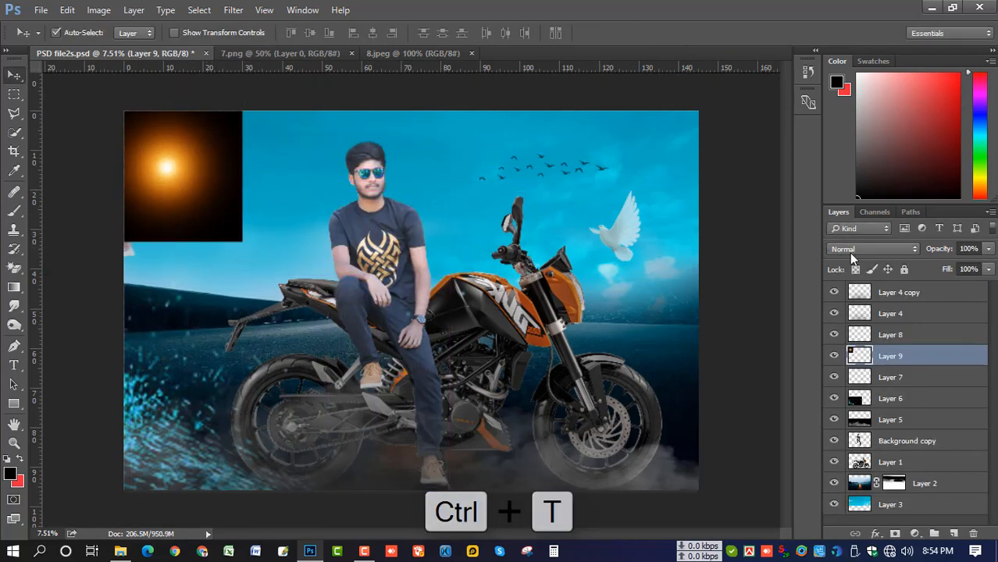
# Set the flare layer to Screen blend mode and scale it up further over the upper-left
pyautogui.click(851, 251)
pyautogui.click(847, 352)
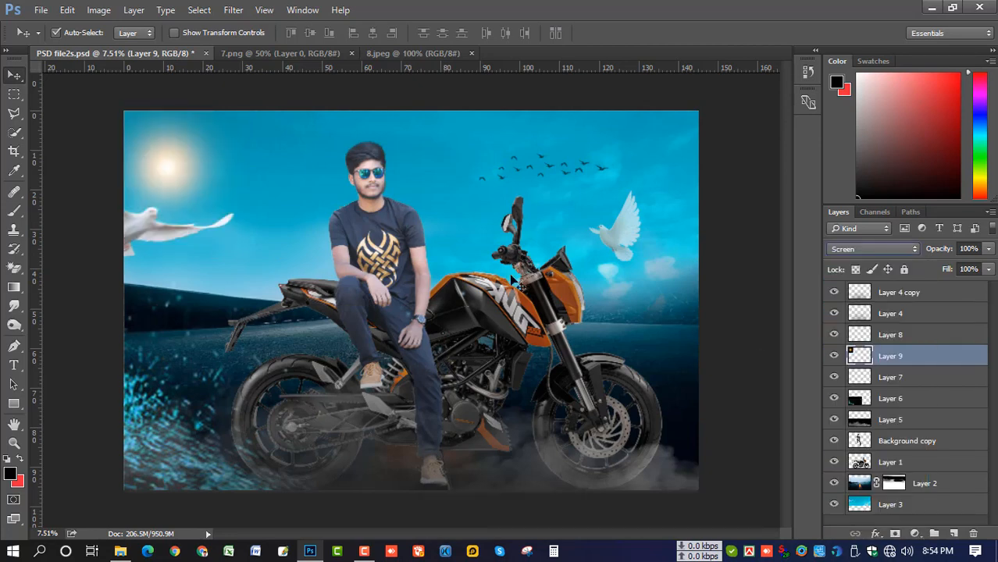
pyautogui.hotkey('ctrl', 't')
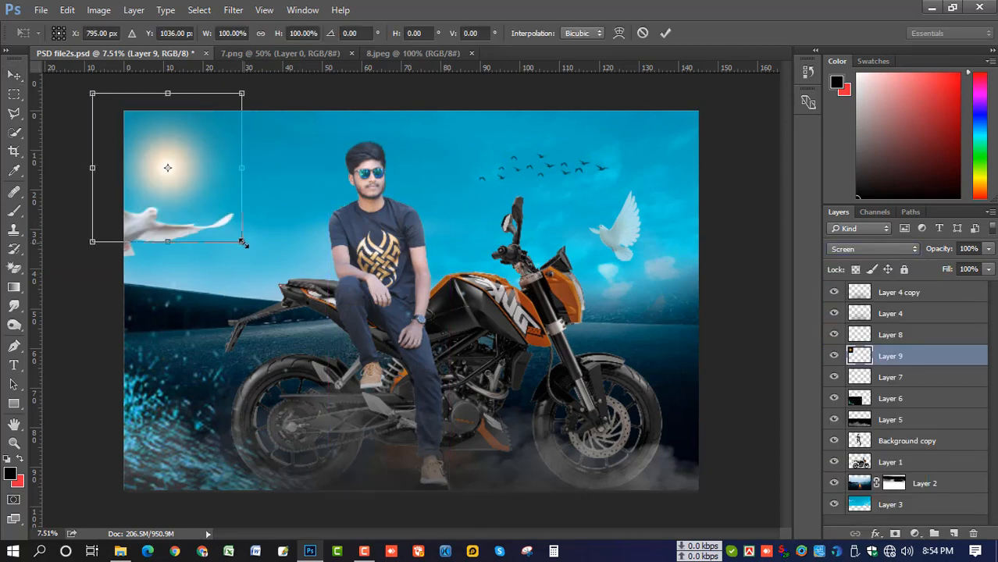
pyautogui.moveTo(242, 242); pyautogui.dragTo(402, 403)
pyautogui.moveTo(324, 337); pyautogui.dragTo(270, 336)
pyautogui.moveTo(355, 405); pyautogui.dragTo(375, 423)
pyautogui.moveTo(300, 379); pyautogui.dragTo(320, 344)
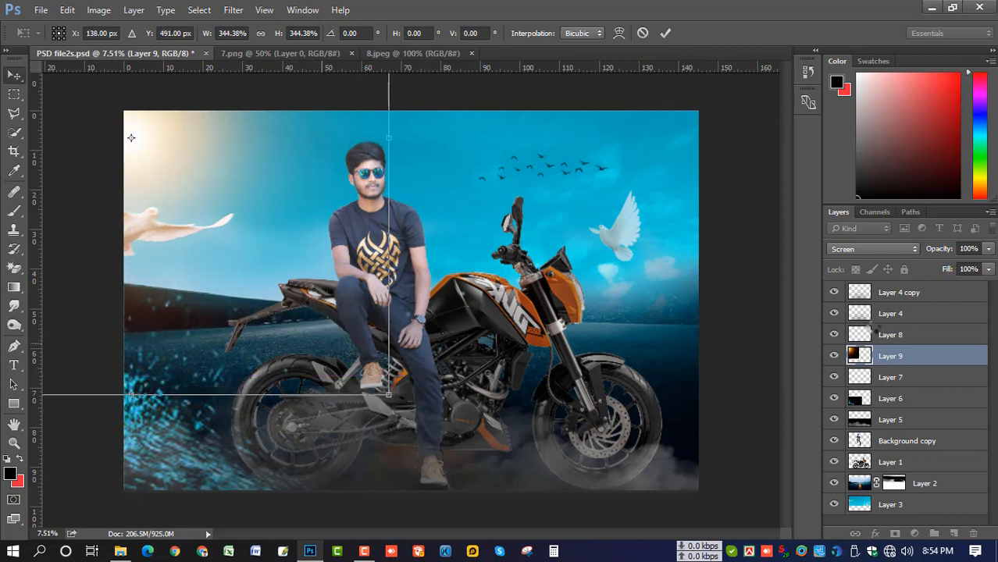
pyautogui.press('Return')
# Dim the flare to about 79% opacity and settle the sun glow in the top-left corner
pyautogui.click(988, 248)
pyautogui.moveTo(987, 266); pyautogui.dragTo(979, 269)
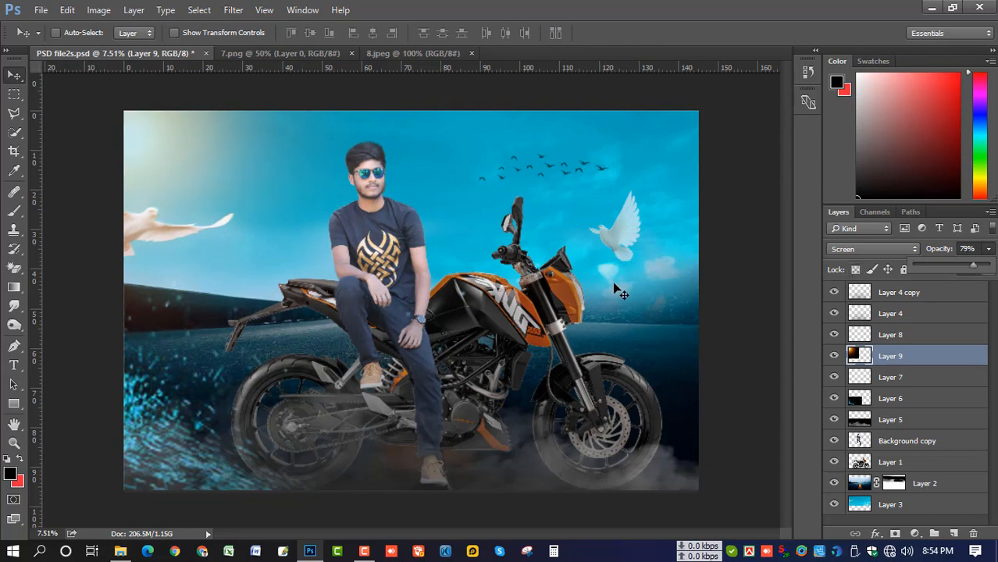
pyautogui.hotkey('ctrl', 't')
pyautogui.moveTo(324, 206); pyautogui.dragTo(337, 206)
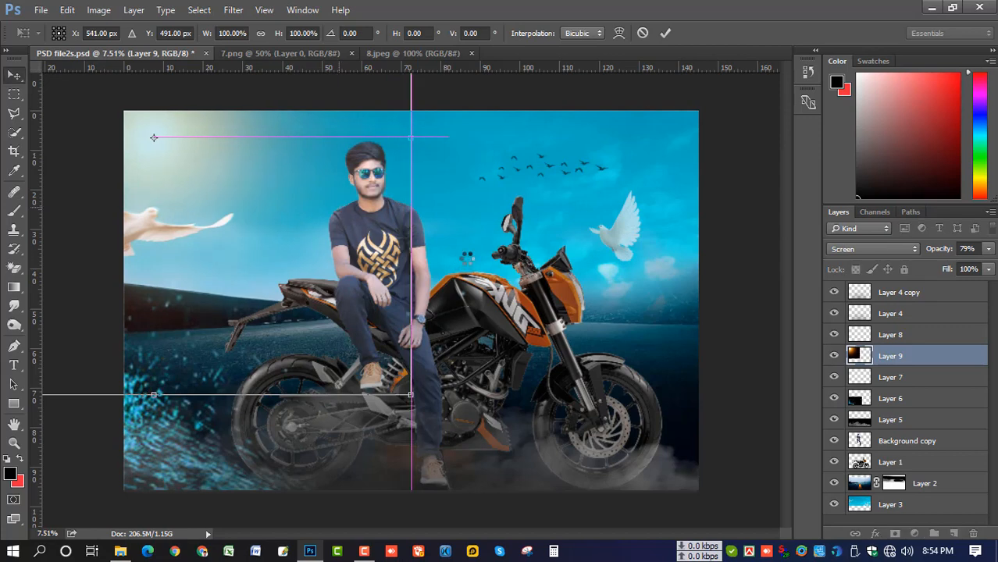
pyautogui.press('Return')
pyautogui.scroll(2, 364, 253)
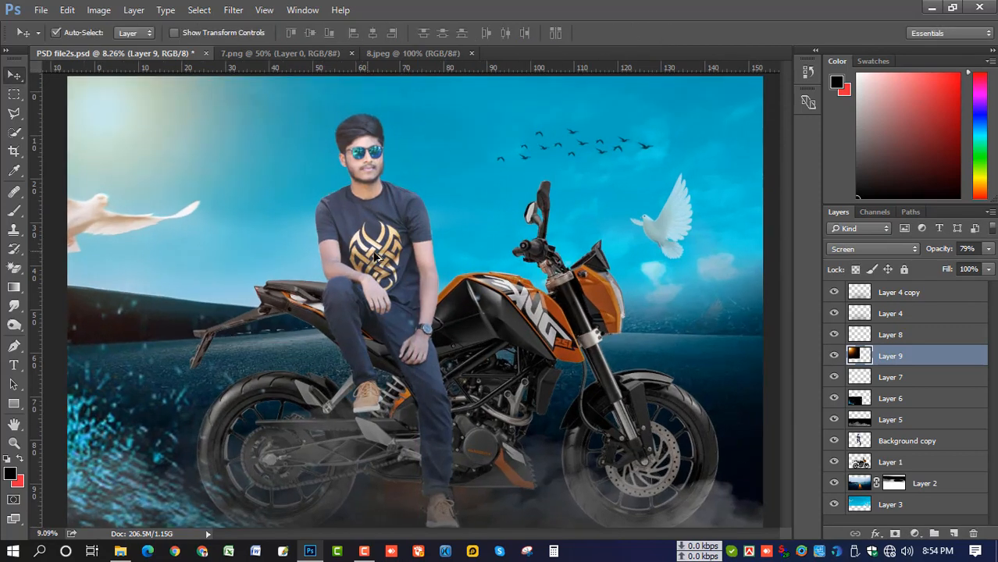
pyautogui.scroll(10, 383, 241)
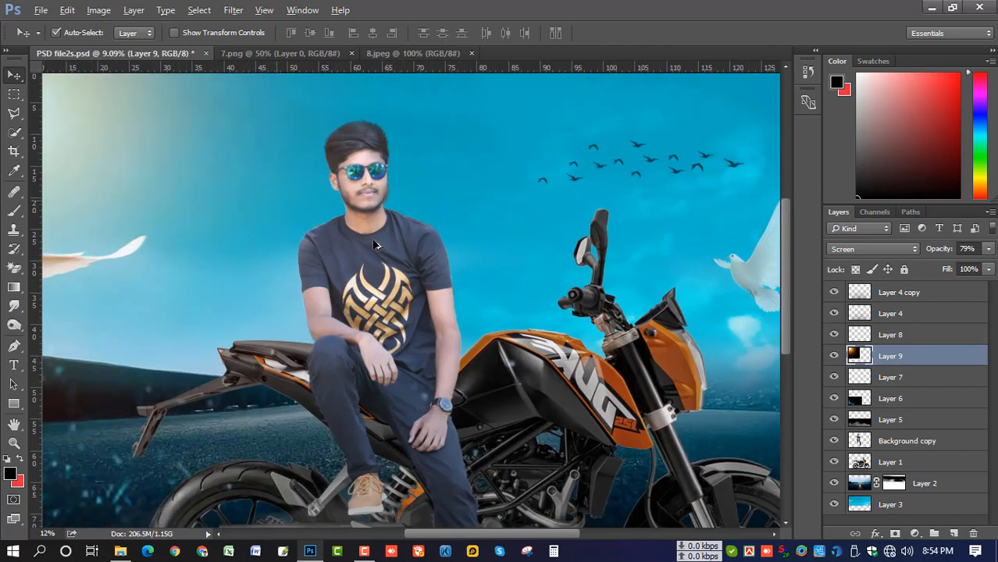
# Select the man's Background copy layer and open the Camera Raw Filter with a zoomed preview
pyautogui.click(897, 419)
pyautogui.click(910, 442)
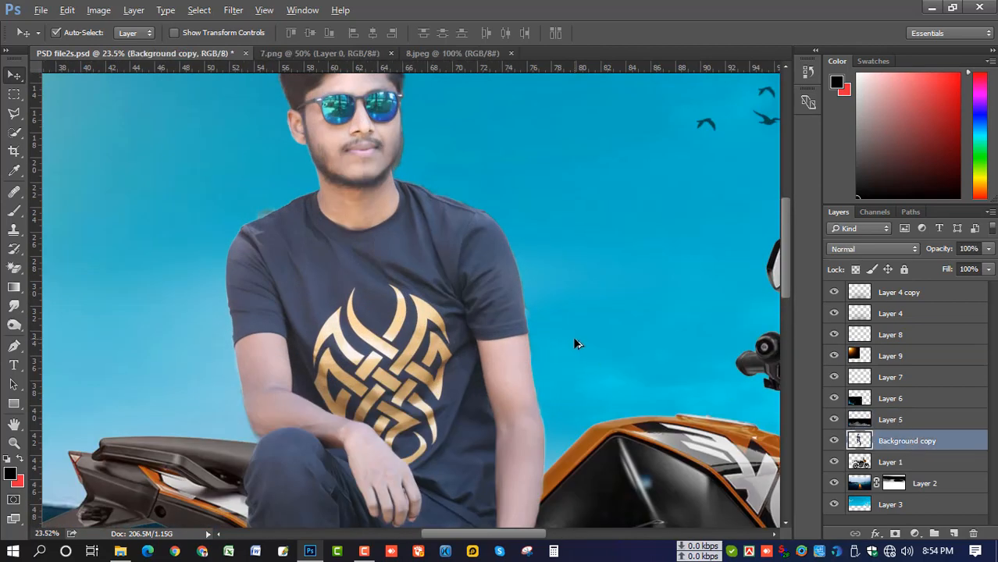
pyautogui.scroll(-1, 568, 337)
pyautogui.click(233, 10)
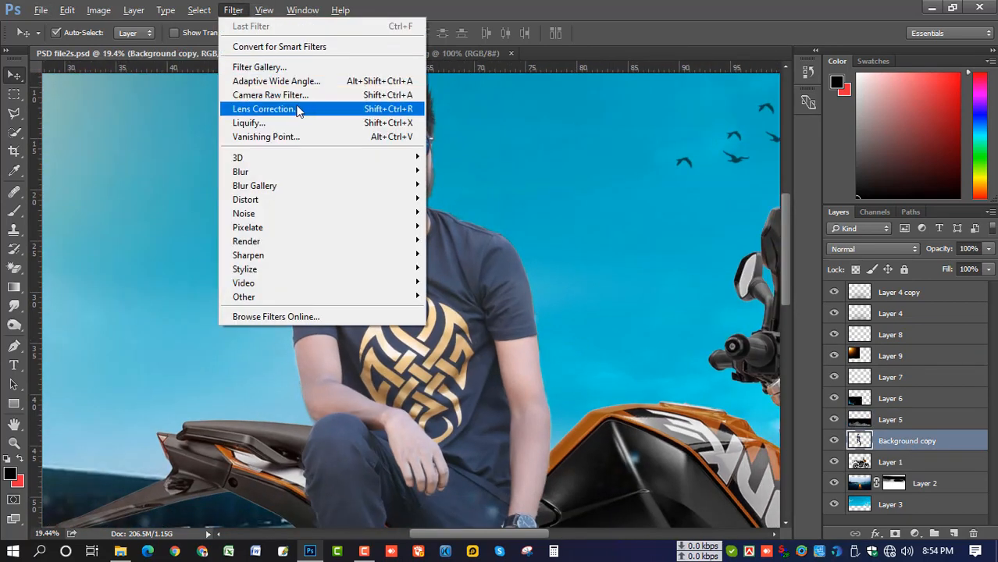
pyautogui.click(326, 96)
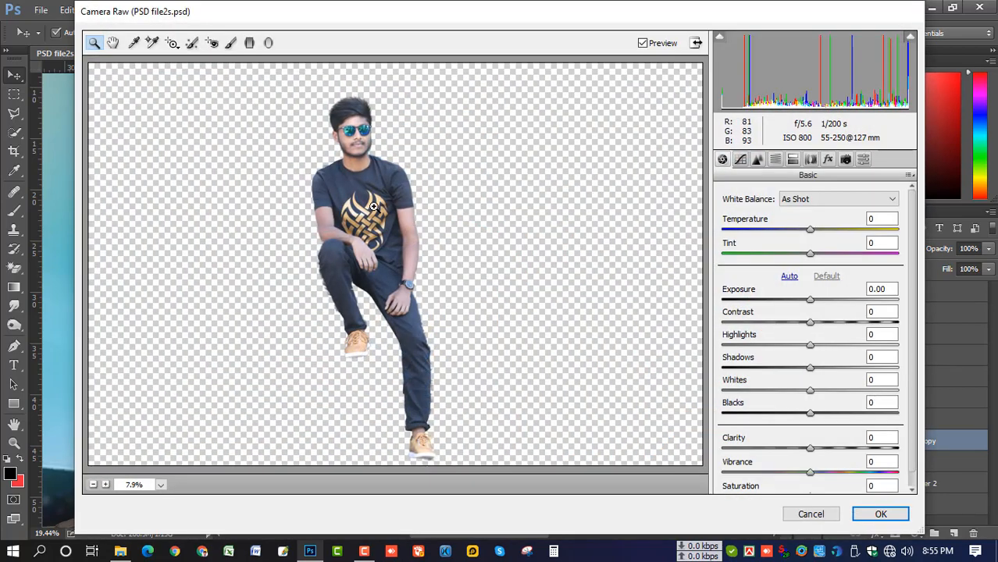
pyautogui.click(374, 206)
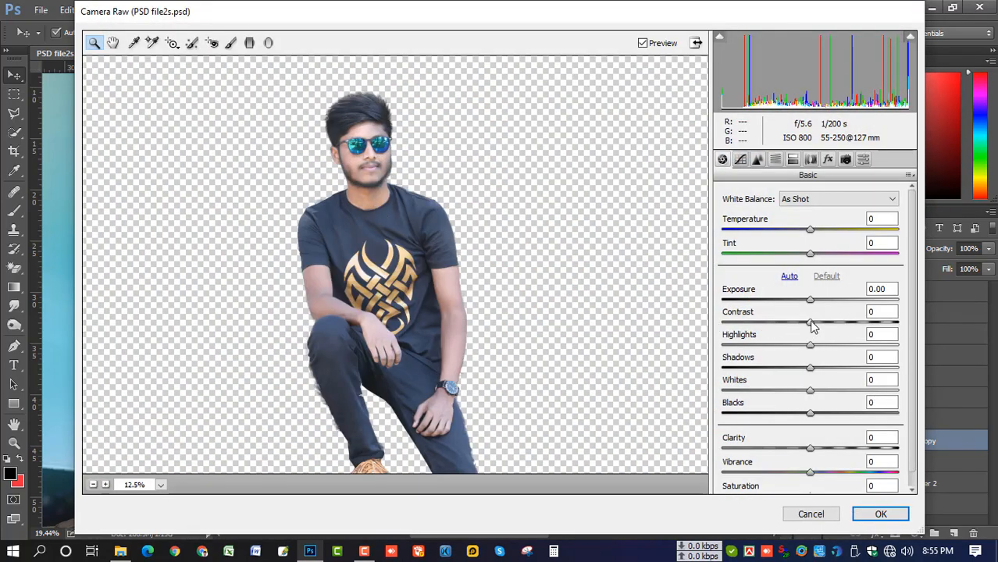
# Raise contrast and saturation to +9, lift tone-curve Highlights +6 and Darks +7, then apply
pyautogui.moveTo(810, 323); pyautogui.dragTo(815, 439)
pyautogui.scroll(-1, 826, 462)
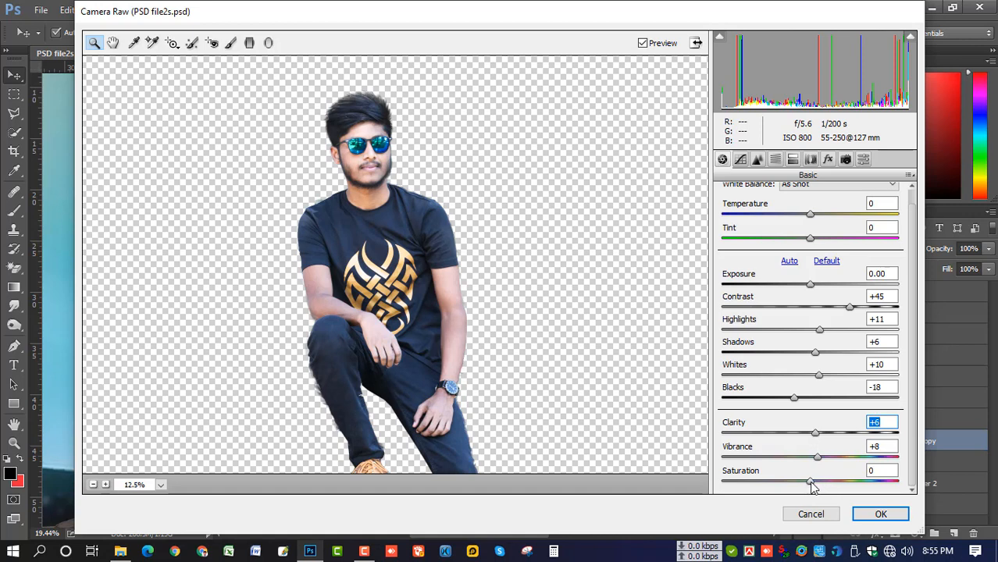
pyautogui.moveTo(812, 486); pyautogui.dragTo(820, 486)
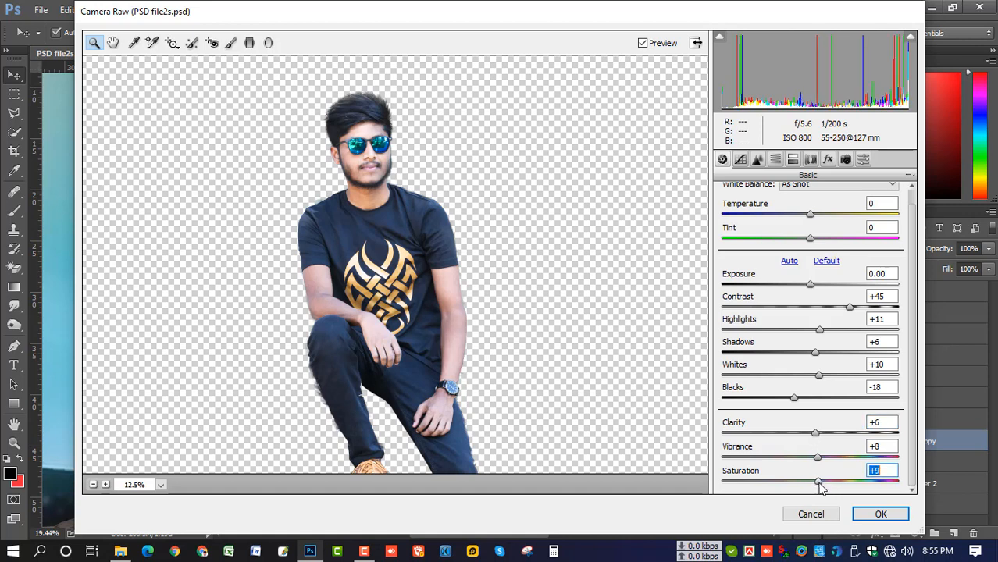
pyautogui.click(740, 159)
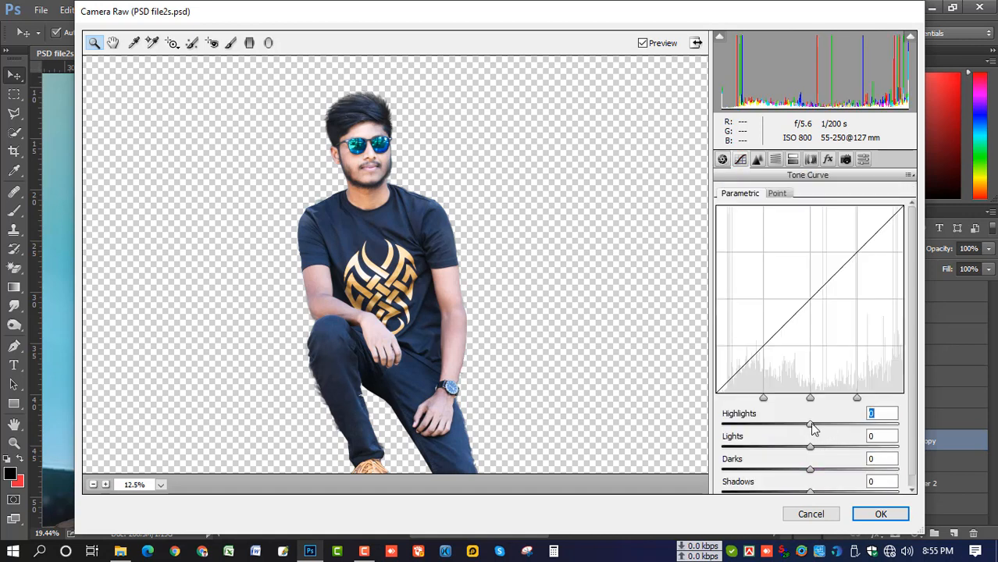
pyautogui.moveTo(811, 426); pyautogui.dragTo(817, 459)
pyautogui.scroll(-1, 816, 451)
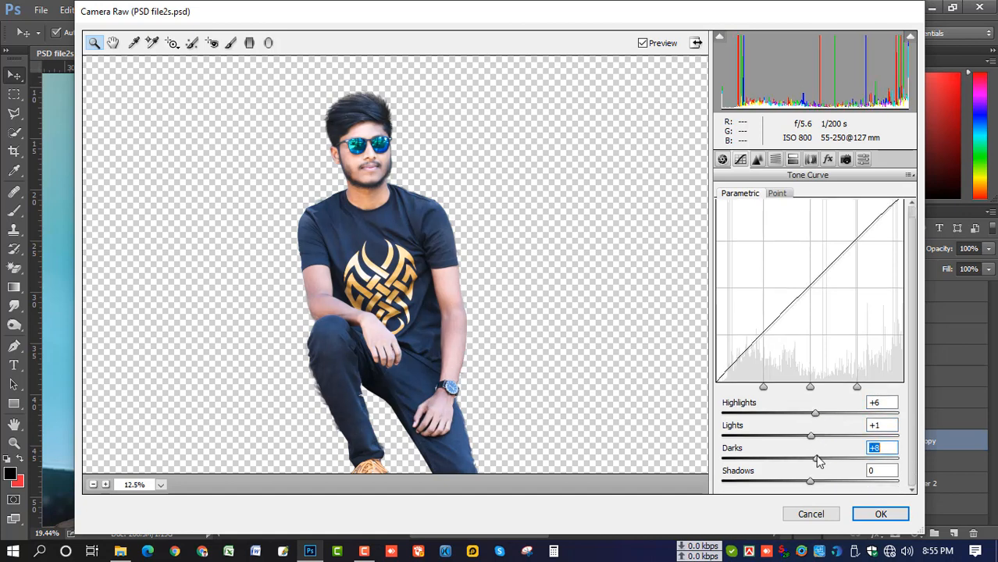
pyautogui.click(811, 481)
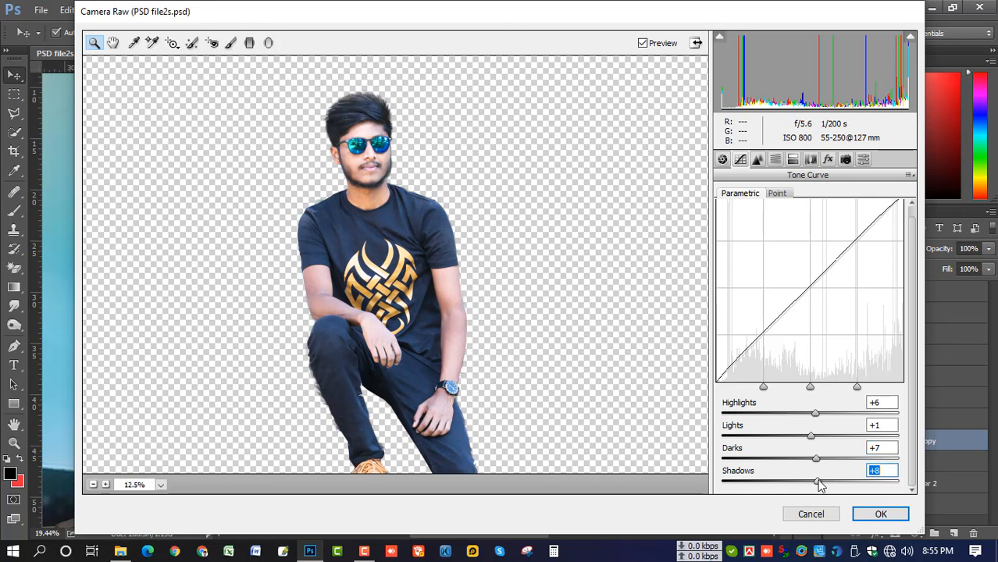
pyautogui.click(880, 514)
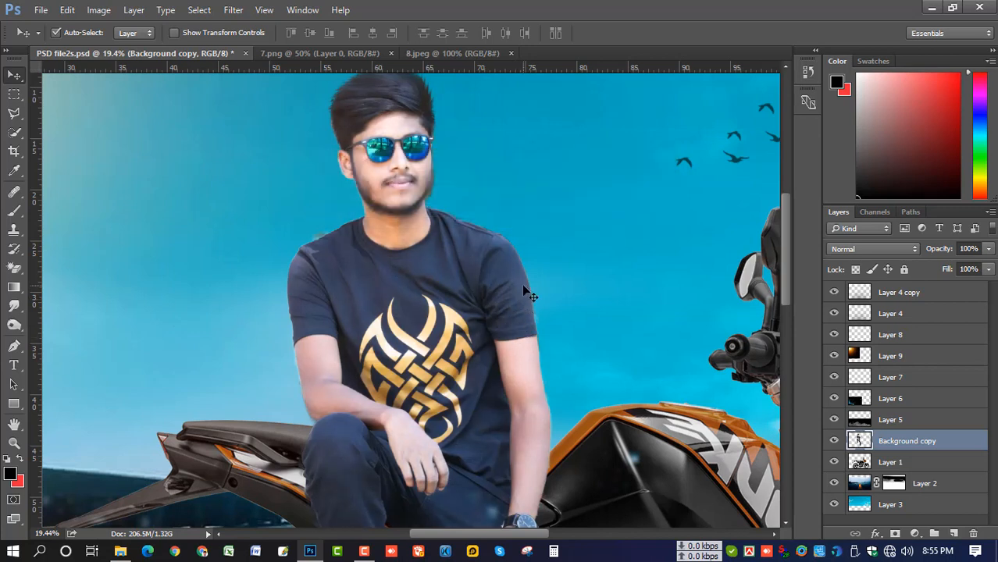
# Apply Selective Color to the man's layer, adding about +22% Black to the Blacks range
pyautogui.scroll(2, 460, 250)
pyautogui.scroll(-5, 458, 248)
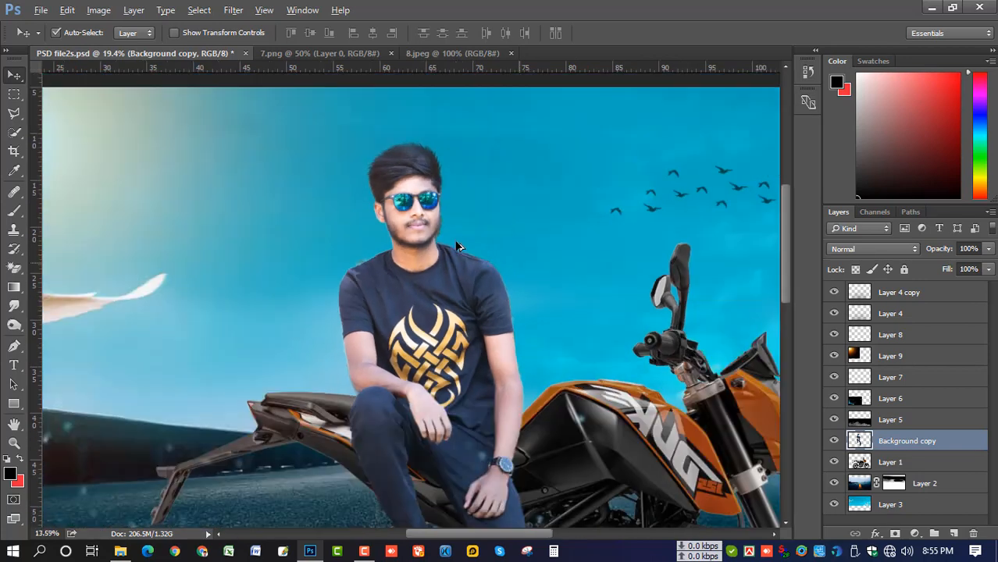
pyautogui.scroll(1, 384, 205)
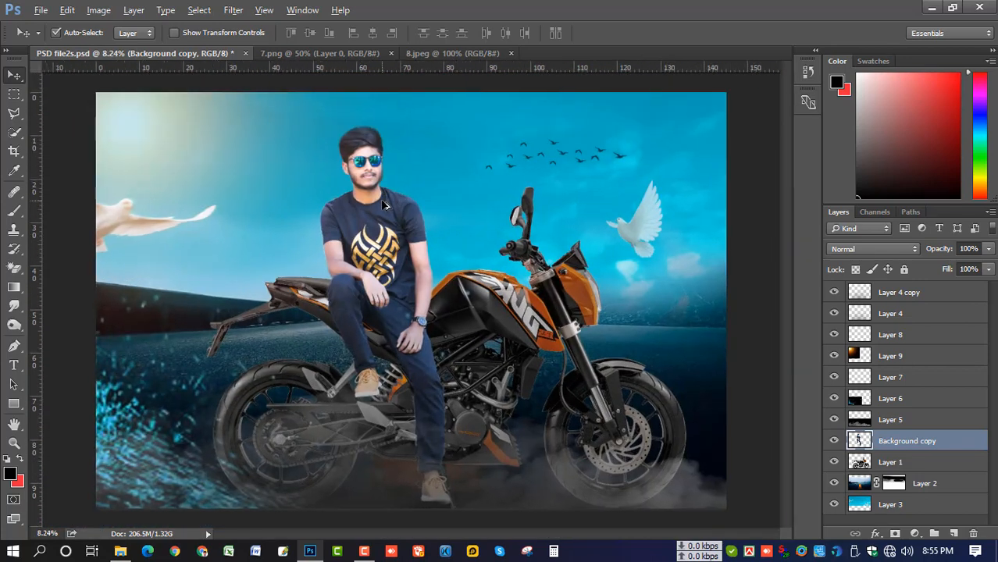
pyautogui.scroll(1, 360, 230)
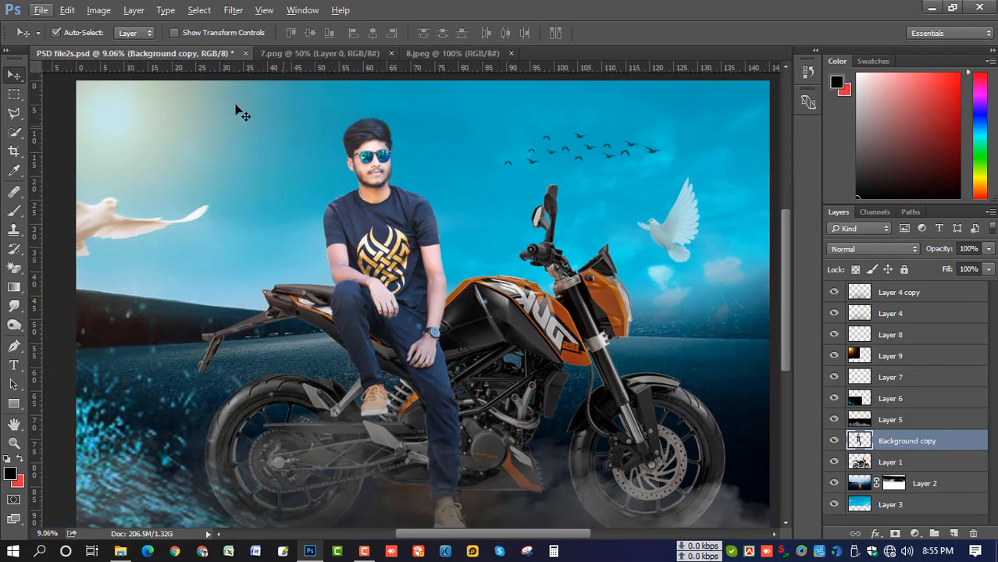
pyautogui.click(108, 13)
pyautogui.moveTo(135, 51)
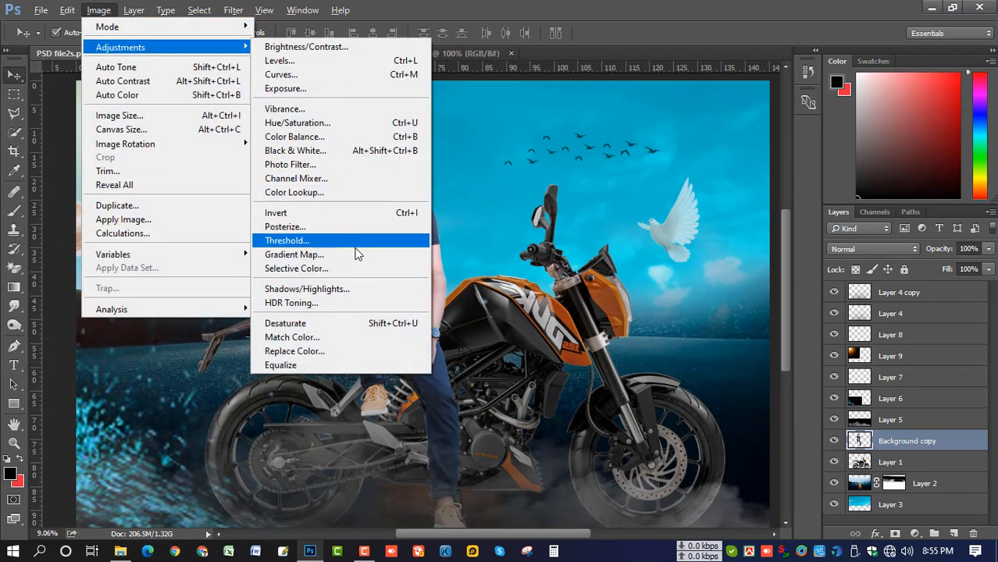
pyautogui.click(404, 266)
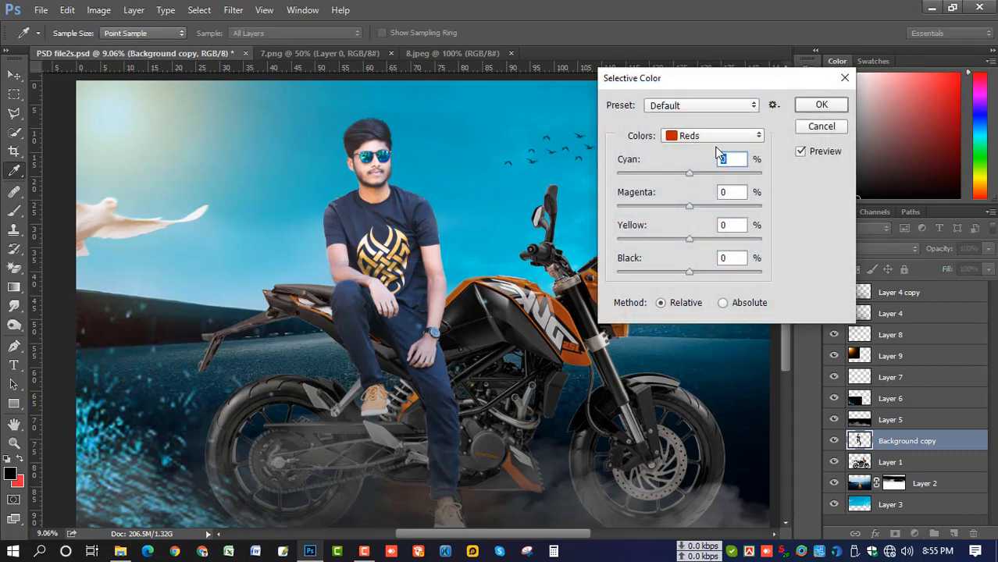
pyautogui.click(712, 134)
pyautogui.click(691, 264)
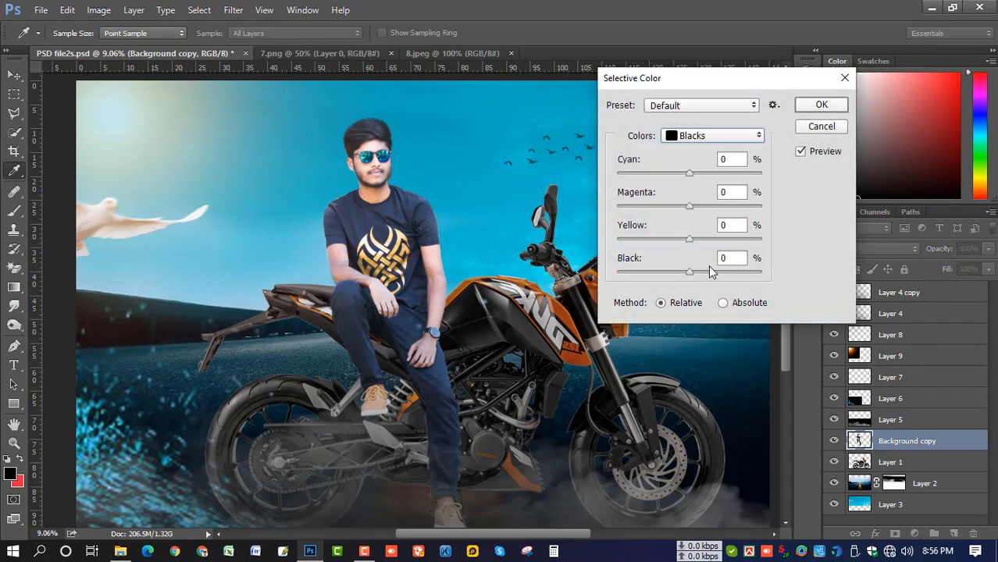
pyautogui.moveTo(690, 270)
pyautogui.mouseDown()
pyautogui.moveTo(717, 271)
pyautogui.moveTo(705, 273)
pyautogui.mouseUp()
pyautogui.press('Return')
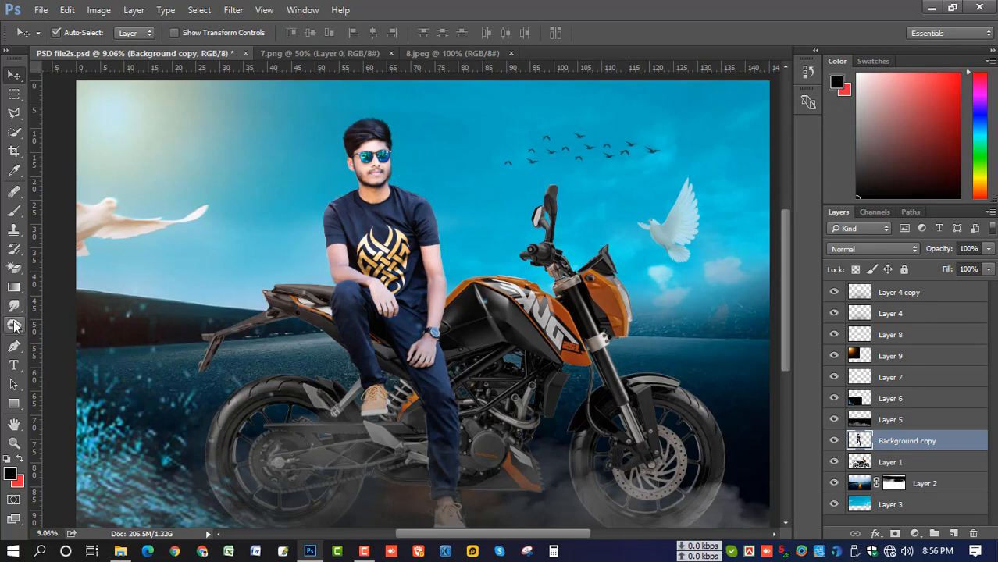
pyautogui.press('o')
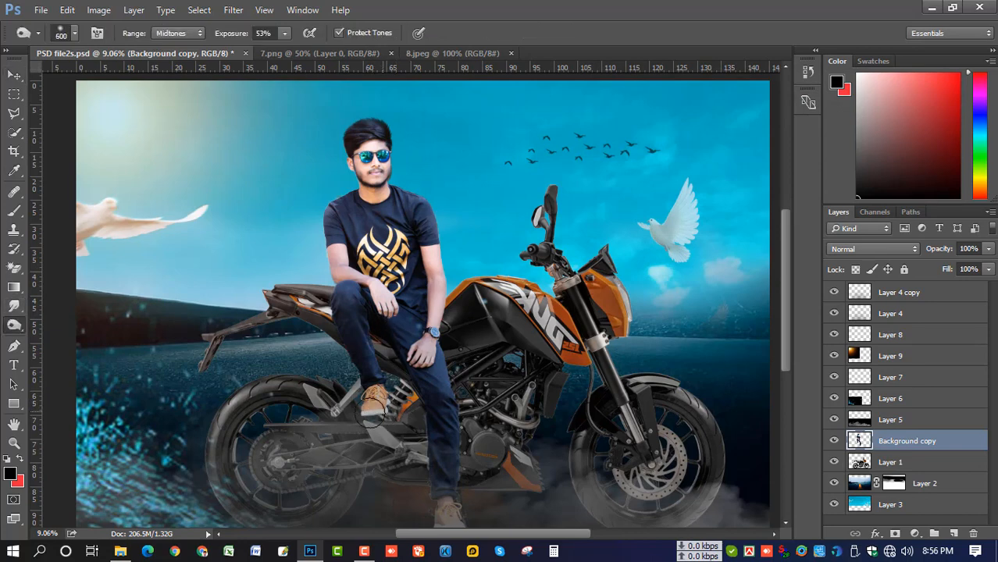
# Dodge the man's orange shoe to brighten it, resizing the brush with [ and ]
pyautogui.scroll(1, 390, 410)
pyautogui.scroll(1, 391, 414)
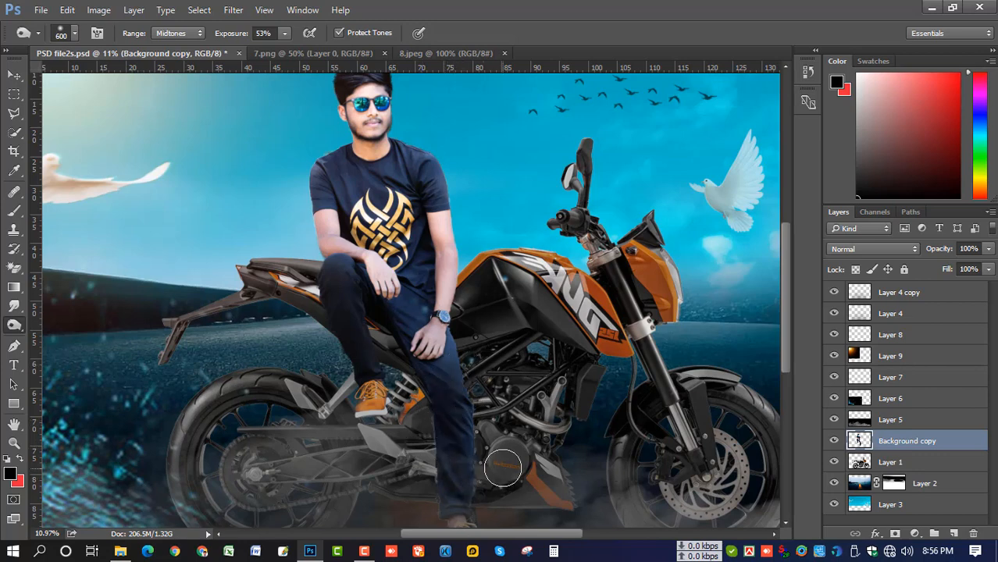
pyautogui.scroll(-3, 476, 445)
pyautogui.moveTo(478, 455)
pyautogui.mouseDown()
pyautogui.moveTo(476, 494)
pyautogui.moveTo(457, 446)
pyautogui.mouseUp()
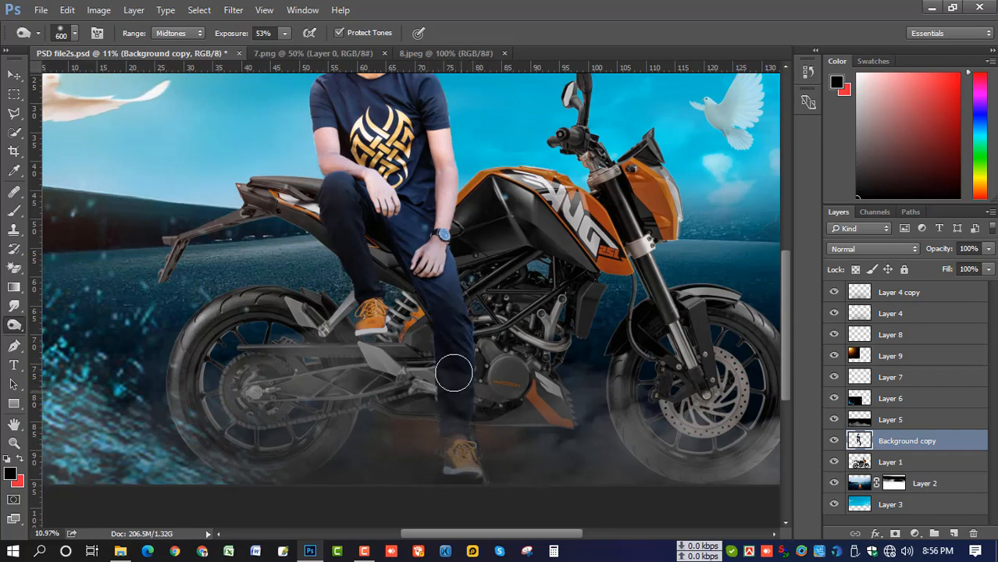
pyautogui.scroll(2, 452, 370)
pyautogui.scroll(5, 413, 326)
pyautogui.press('[')
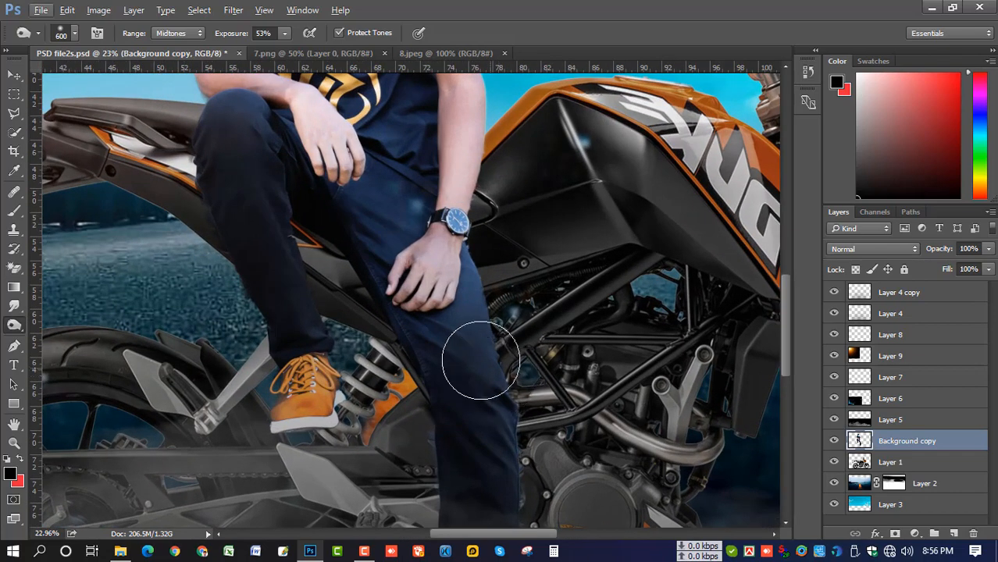
pyautogui.press('[')
pyautogui.press('[')
pyautogui.press('[')
pyautogui.press('[')
pyautogui.press('[')
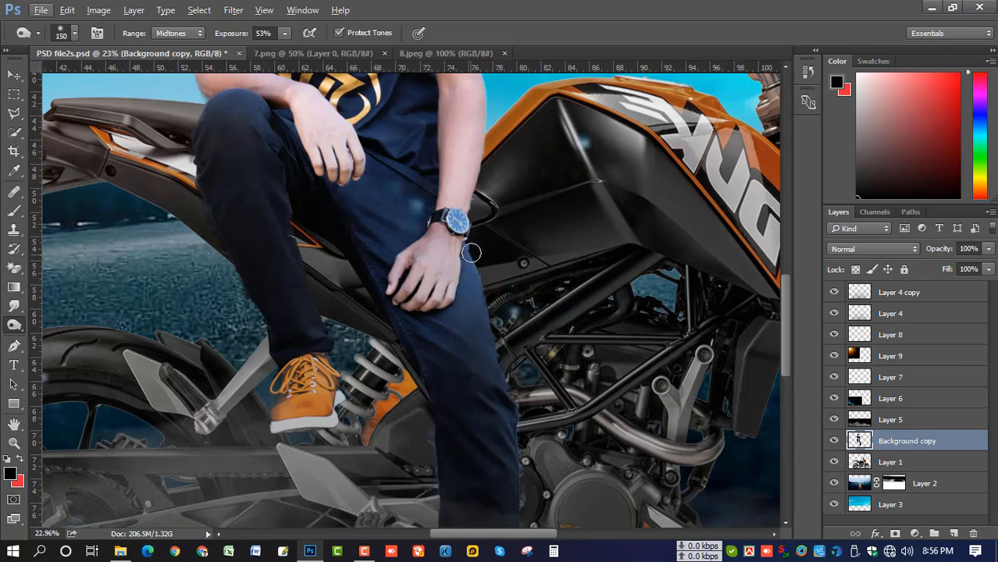
pyautogui.press(']')
pyautogui.press(']')
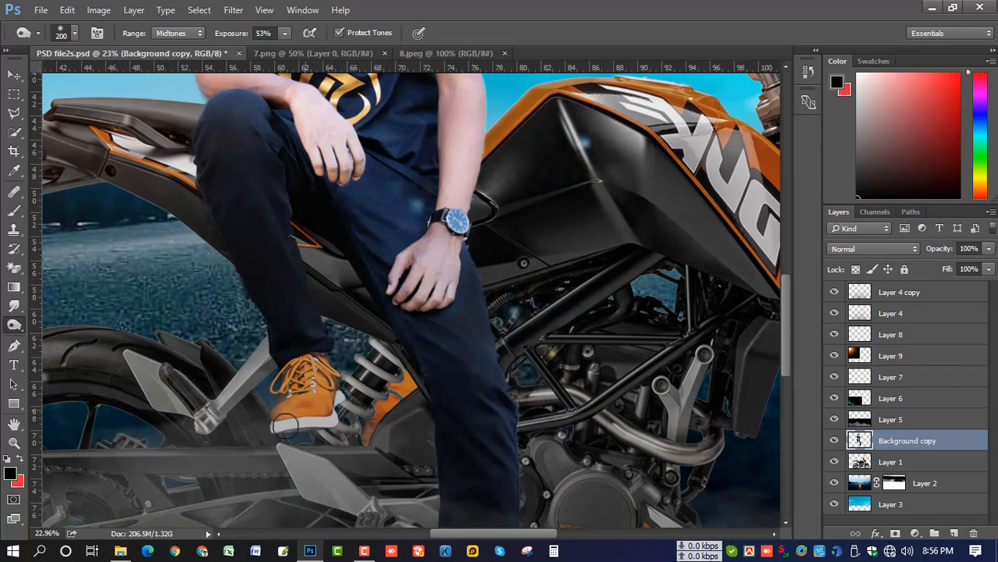
pyautogui.scroll(3, 329, 353)
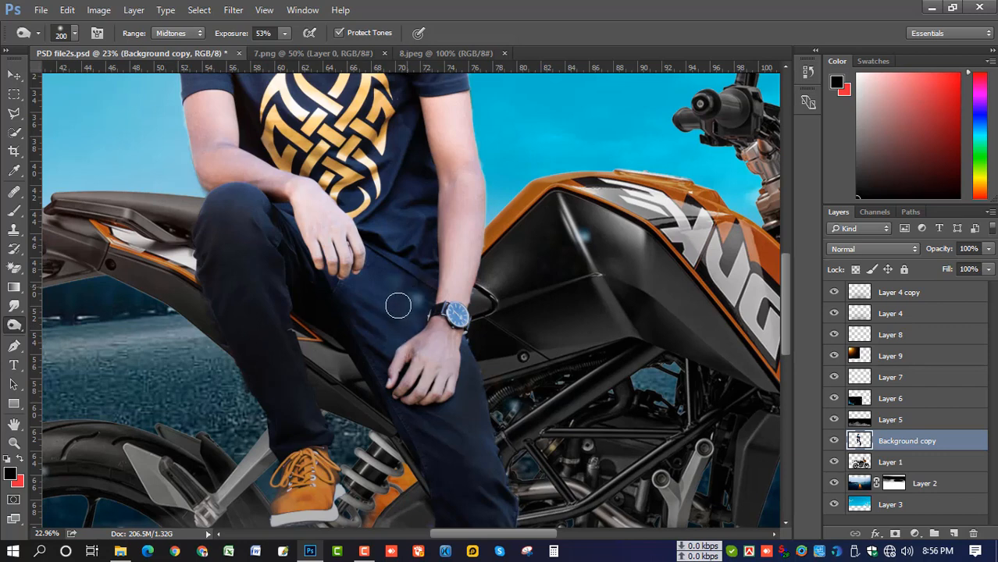
pyautogui.press(']')
pyautogui.press(']')
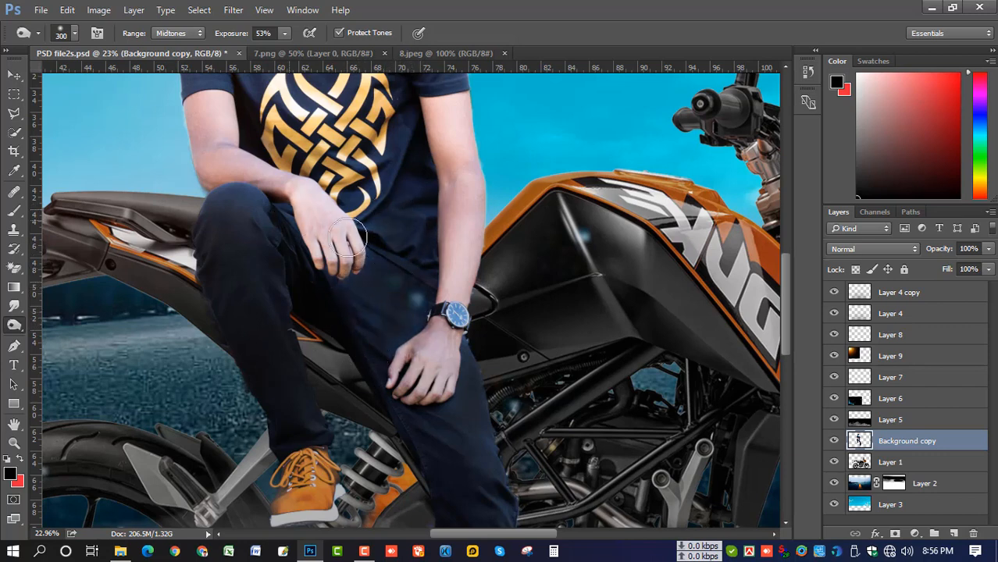
pyautogui.scroll(2, 425, 316)
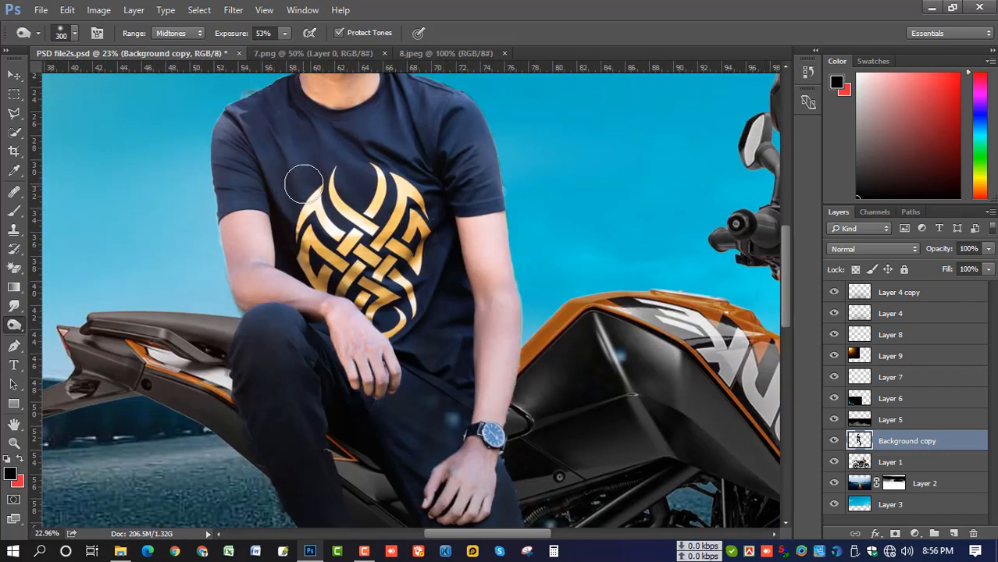
pyautogui.scroll(3, 235, 109)
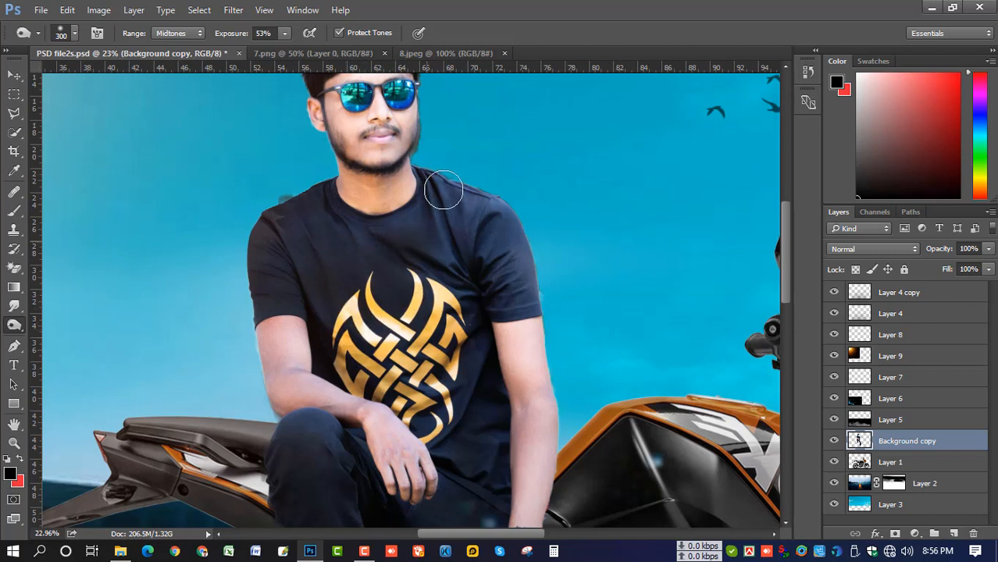
# Burn the shirt's right shoulder and sleeve and the grey highlight on the jeans knee
pyautogui.moveTo(482, 217)
pyautogui.mouseDown()
pyautogui.moveTo(508, 209)
pyautogui.moveTo(490, 189)
pyautogui.moveTo(510, 213)
pyautogui.moveTo(517, 256)
pyautogui.moveTo(496, 298)
pyautogui.moveTo(528, 299)
pyautogui.moveTo(500, 309)
pyautogui.moveTo(529, 308)
pyautogui.moveTo(565, 287)
pyautogui.moveTo(460, 249)
pyautogui.moveTo(439, 262)
pyautogui.moveTo(449, 285)
pyautogui.moveTo(409, 294)
pyautogui.moveTo(439, 267)
pyautogui.moveTo(423, 234)
pyautogui.moveTo(388, 229)
pyautogui.moveTo(317, 250)
pyautogui.mouseUp()
pyautogui.scroll(-4, 317, 250)
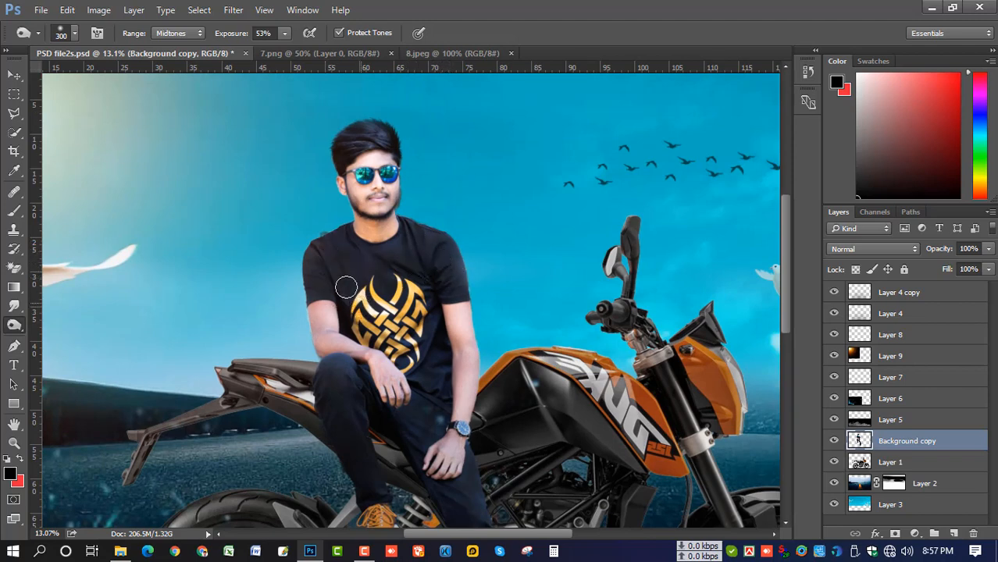
pyautogui.scroll(-2, 404, 302)
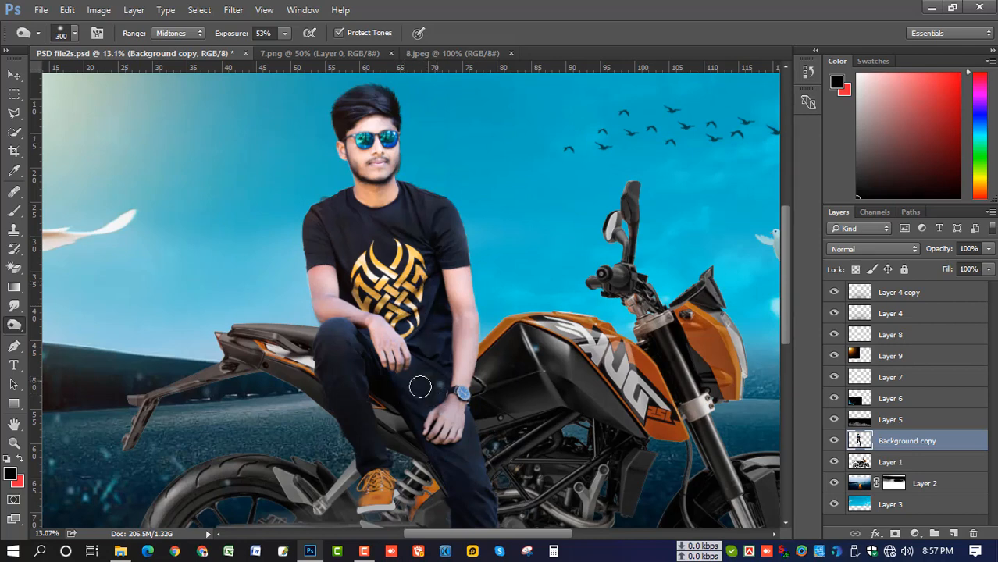
pyautogui.moveTo(342, 335); pyautogui.dragTo(325, 344)
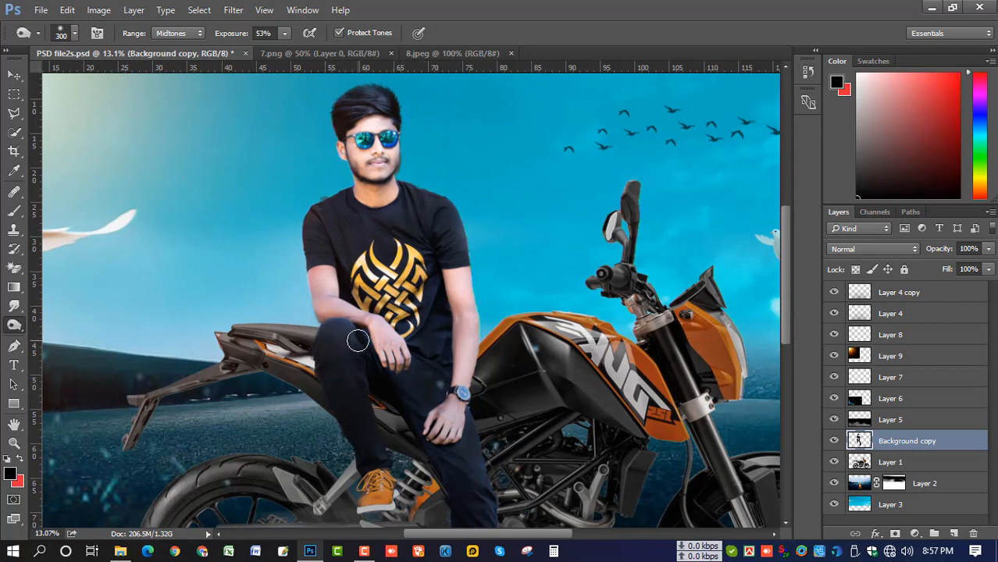
pyautogui.scroll(-4, 454, 402)
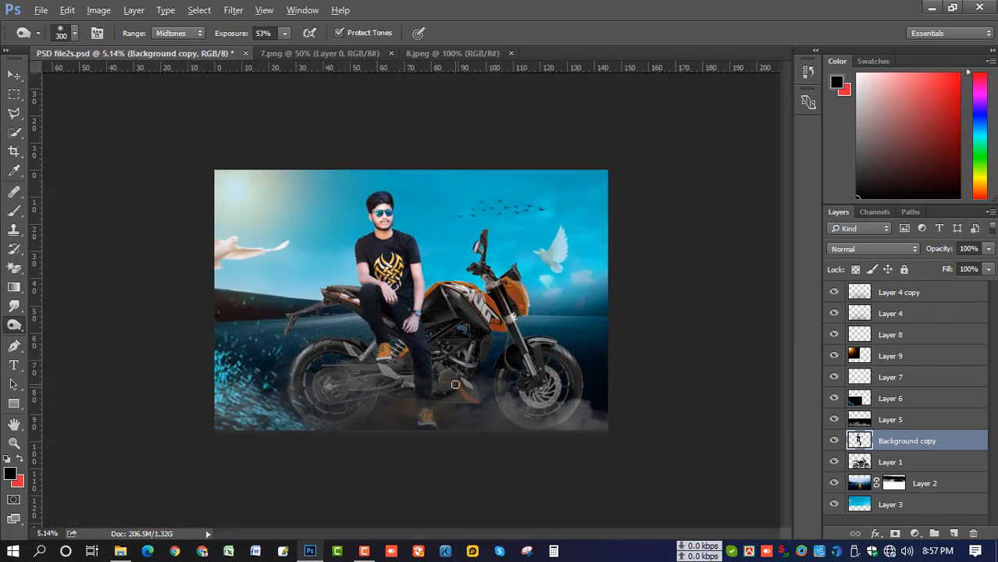
pyautogui.scroll(3, 420, 348)
pyautogui.scroll(1, 421, 348)
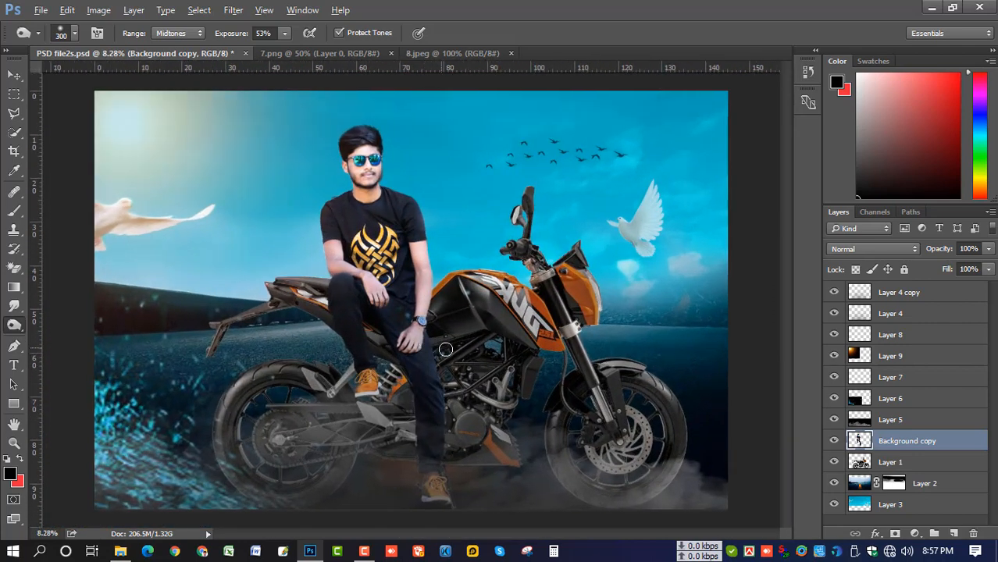
pyautogui.scroll(-2, 448, 348)
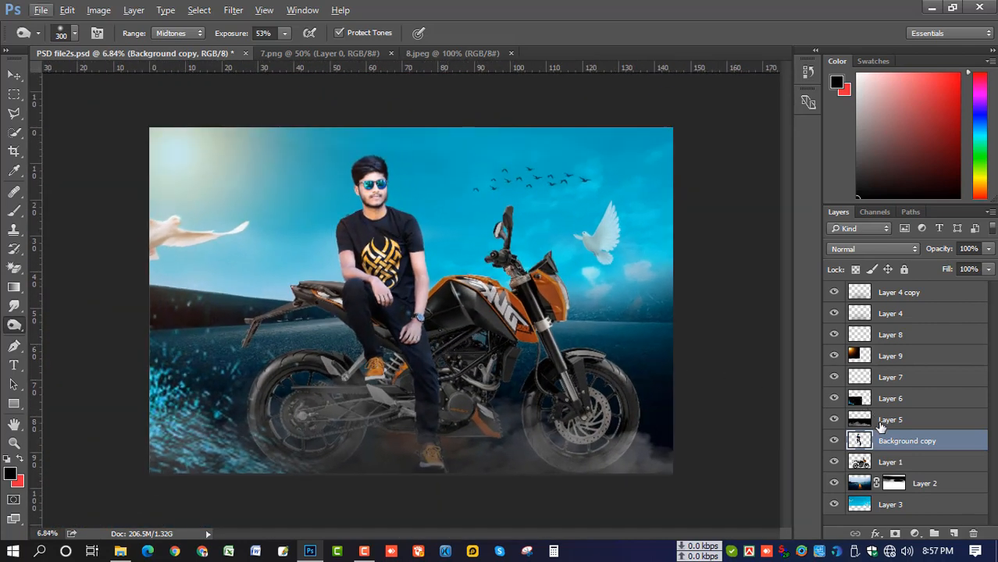
# On motorcycle Layer 1, raise contrast and set Brightness to 21 with Brightness/Contrast
pyautogui.click(886, 462)
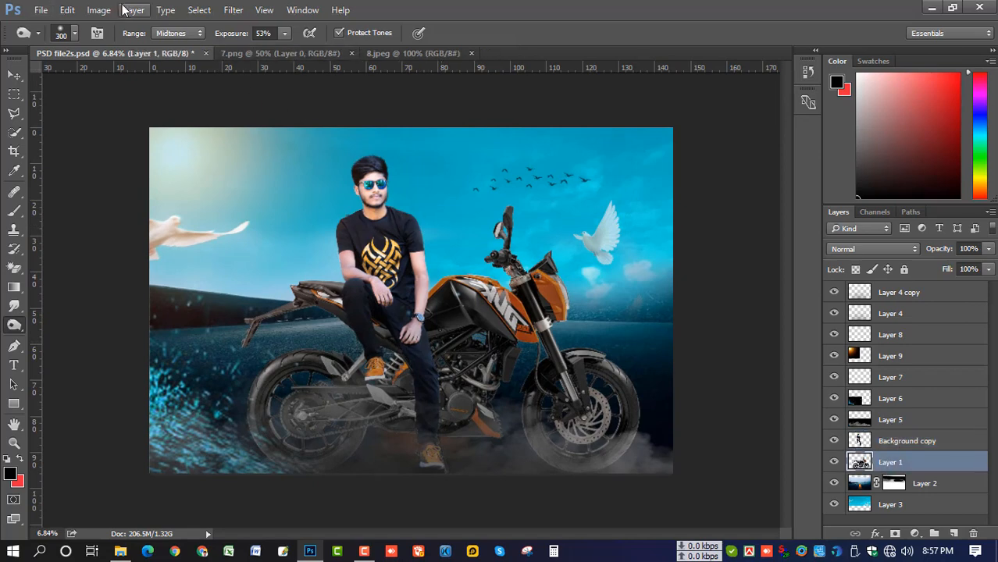
pyautogui.click(99, 9)
pyautogui.moveTo(208, 48)
pyautogui.click(289, 47)
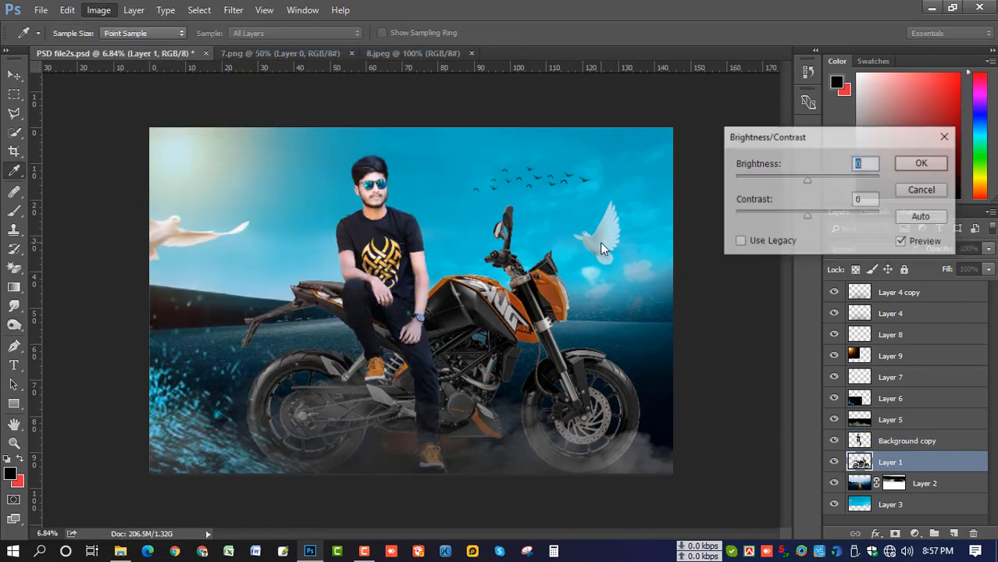
pyautogui.moveTo(807, 219); pyautogui.dragTo(837, 221)
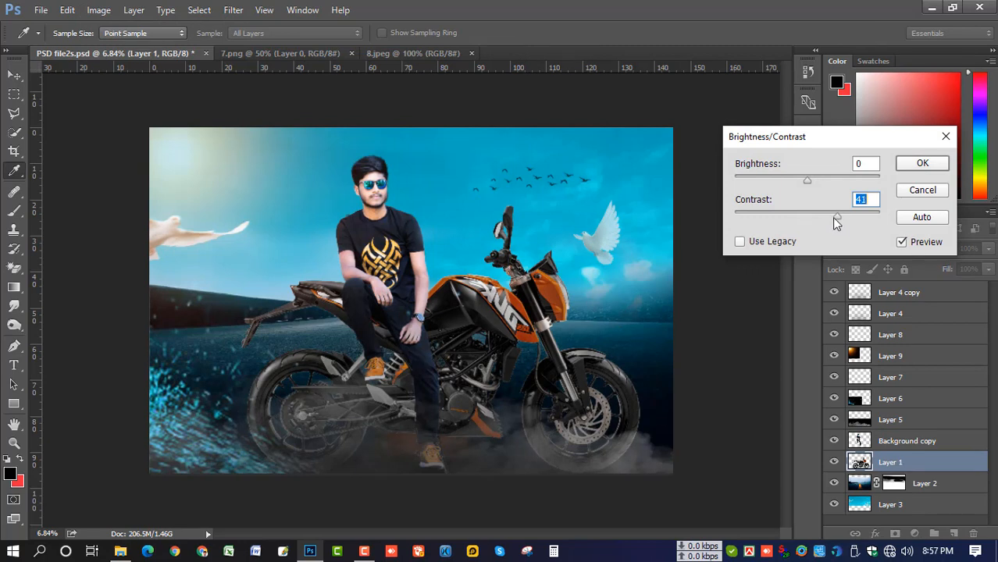
pyautogui.moveTo(809, 181); pyautogui.dragTo(816, 179)
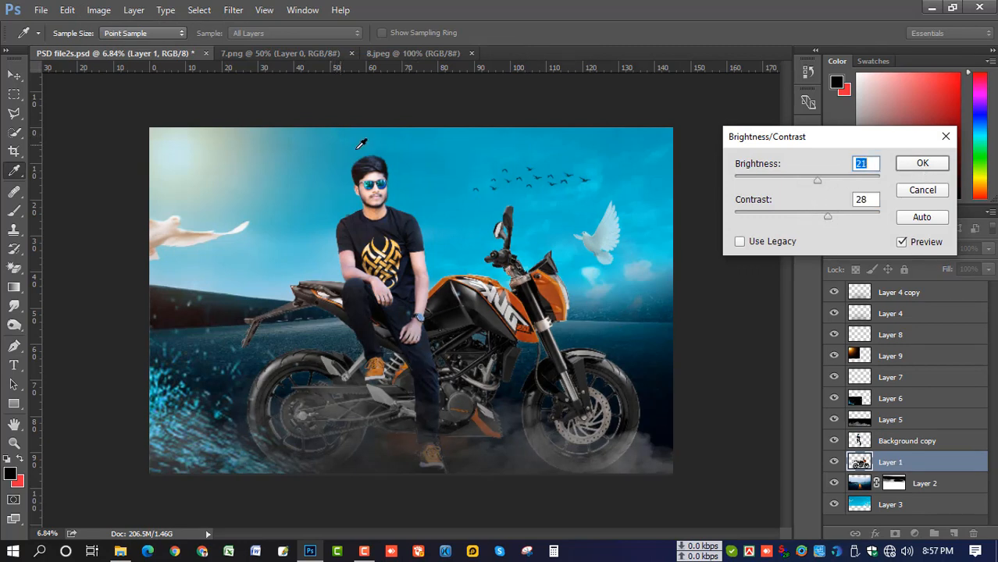
pyautogui.click(921, 165)
pyautogui.press('o')
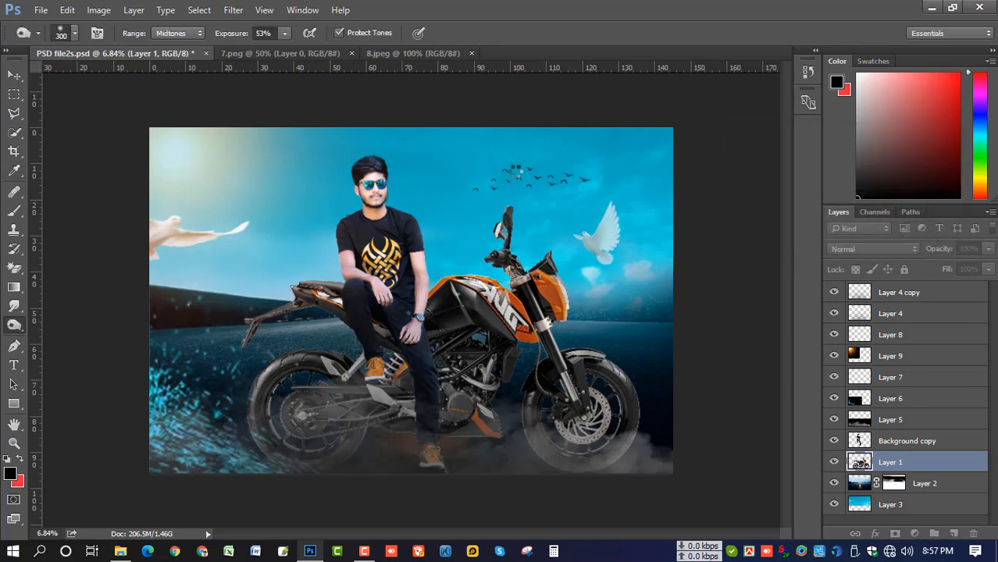
# Apply Selective Color to Layer 1, raising Black slightly in the Blacks range
pyautogui.click(98, 11)
pyautogui.moveTo(117, 47)
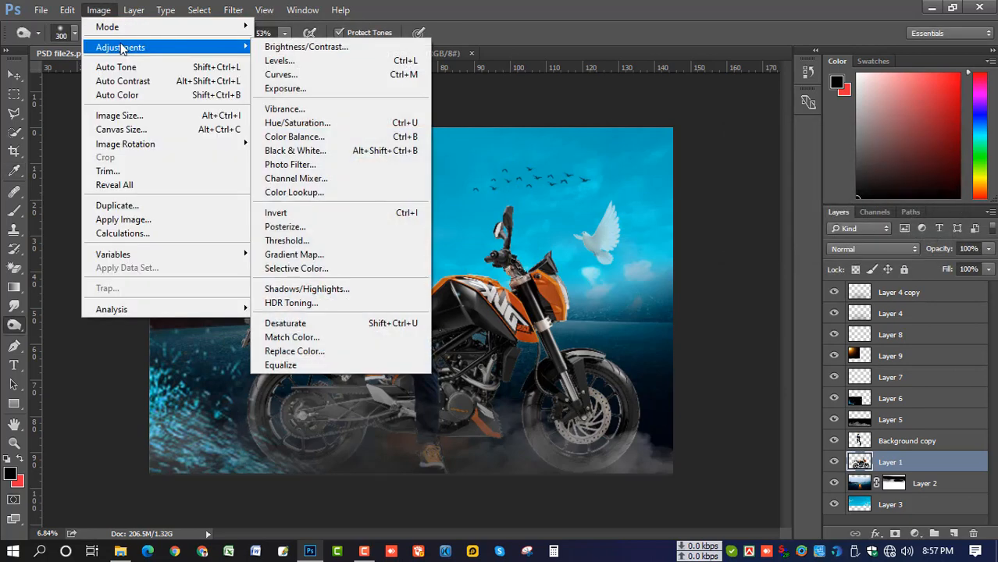
pyautogui.click(296, 268)
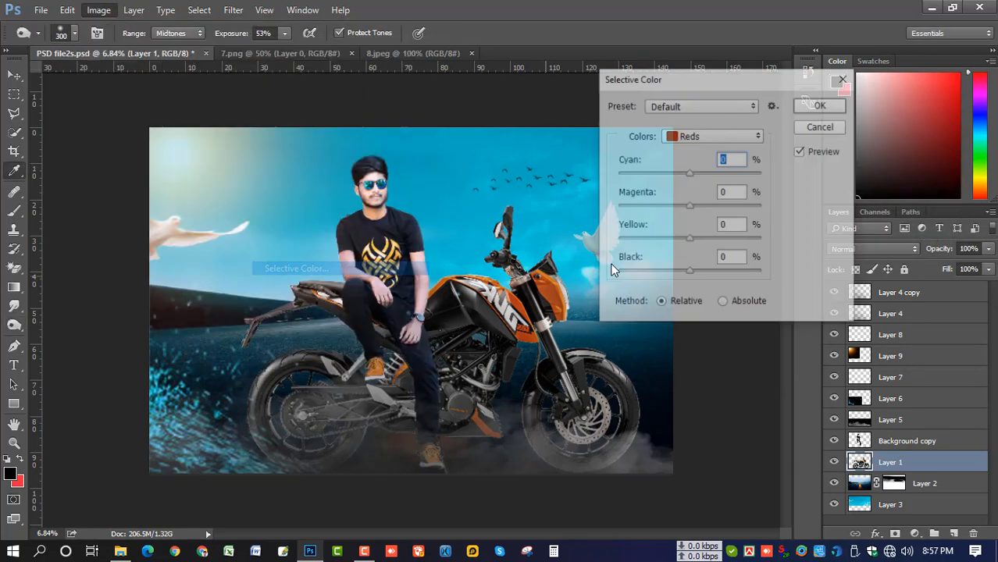
pyautogui.moveTo(716, 84); pyautogui.dragTo(829, 83)
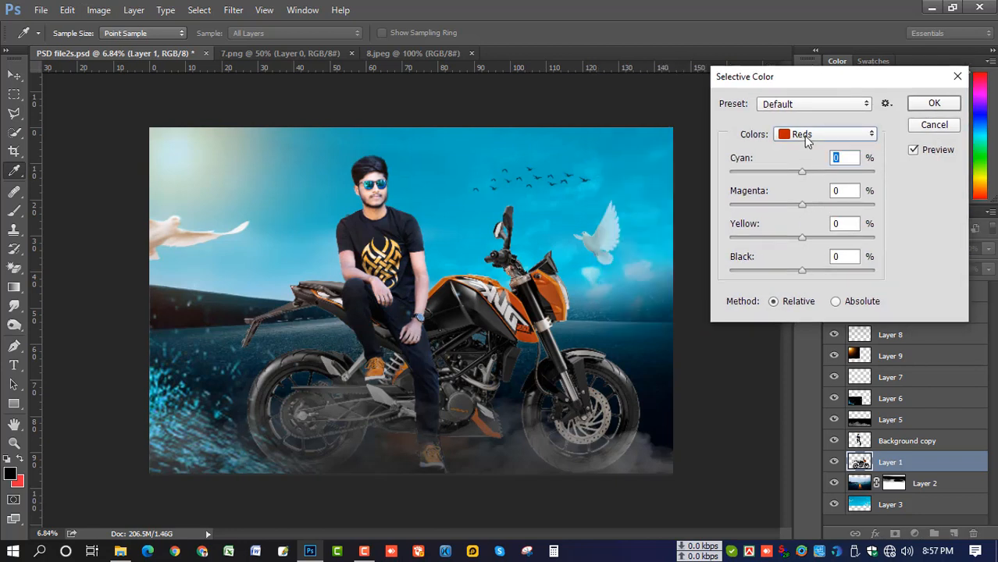
pyautogui.click(804, 136)
pyautogui.click(807, 263)
pyautogui.moveTo(802, 271)
pyautogui.mouseDown()
pyautogui.moveTo(814, 272)
pyautogui.moveTo(804, 271)
pyautogui.mouseUp()
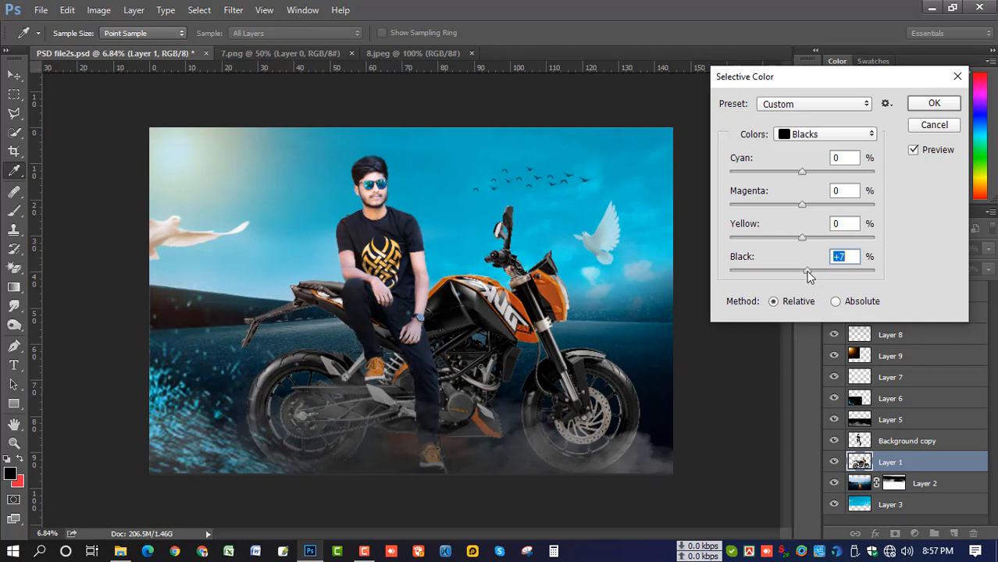
pyautogui.click(929, 107)
pyautogui.press('o')
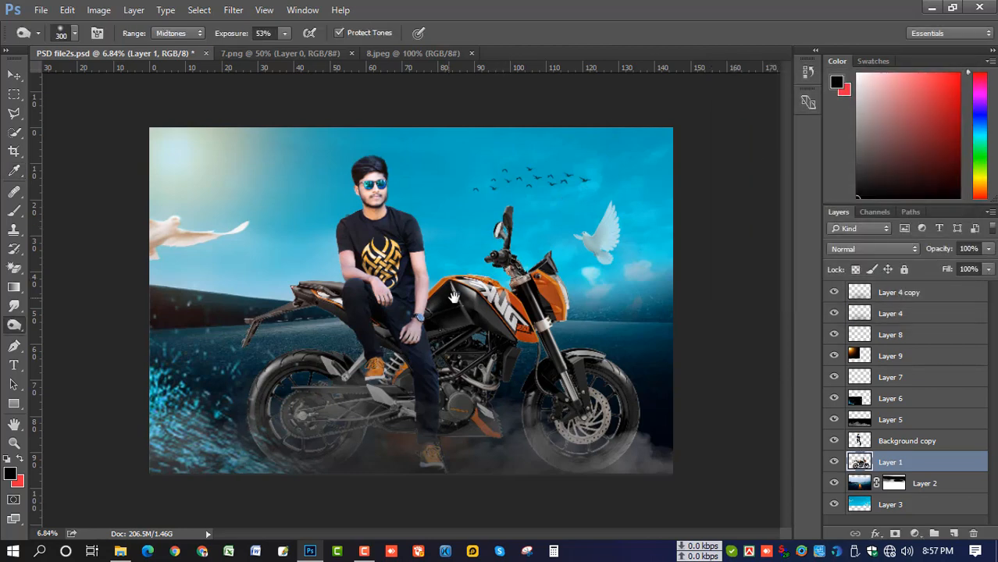
# Zoom in on the man's face and duplicate Background copy as Background copy 2
pyautogui.scroll(1, 427, 290)
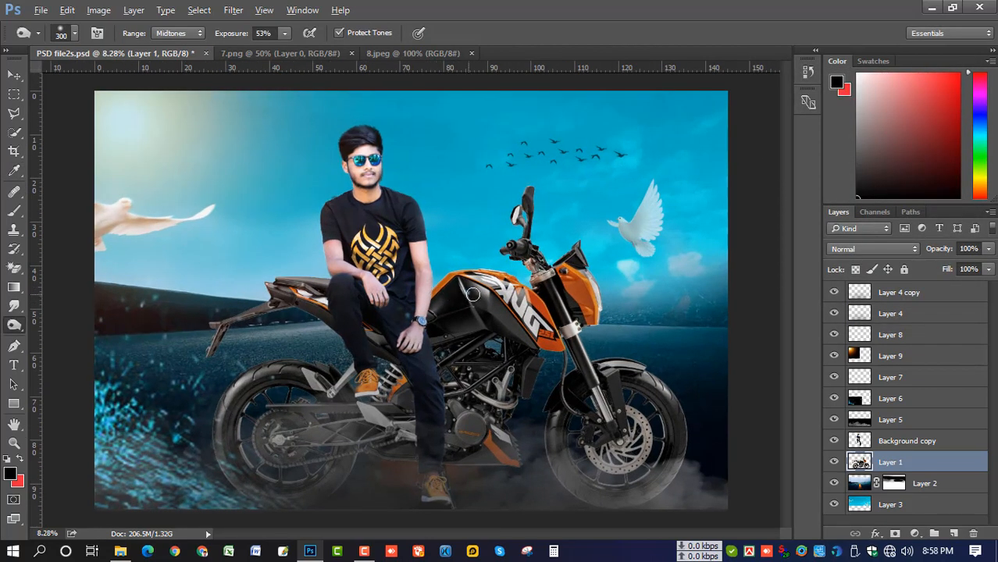
pyautogui.scroll(2, 418, 289)
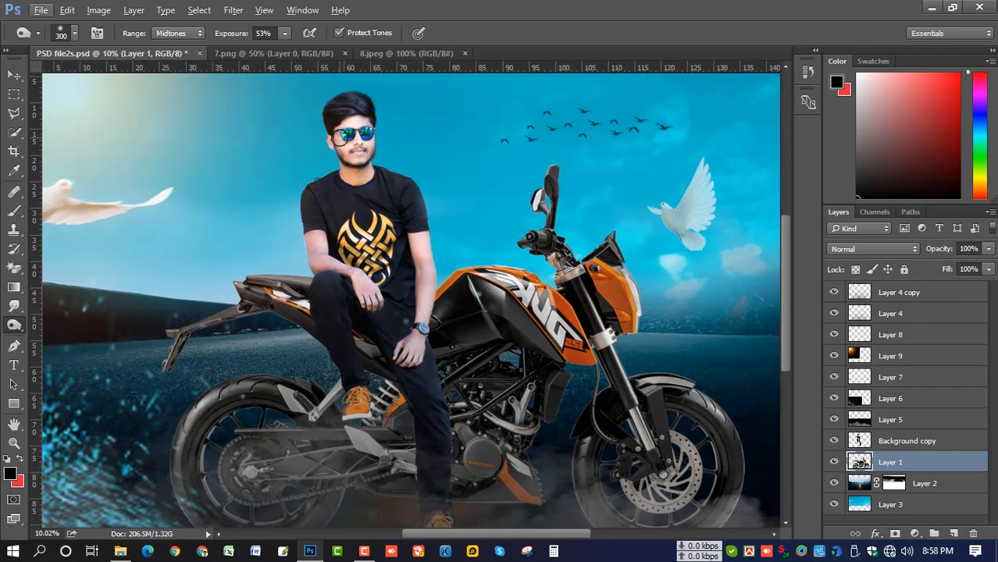
pyautogui.scroll(5, 342, 138)
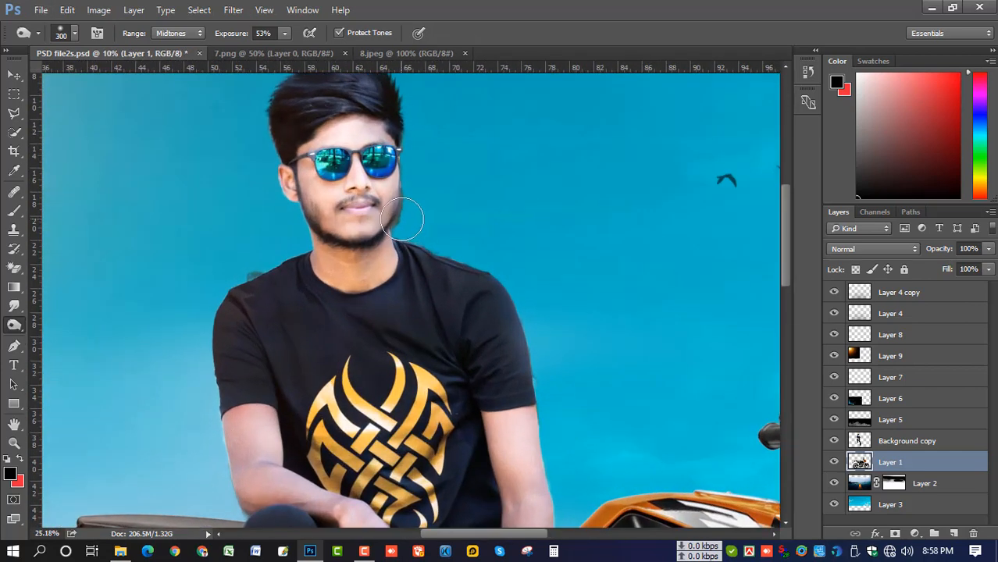
pyautogui.scroll(2, 402, 221)
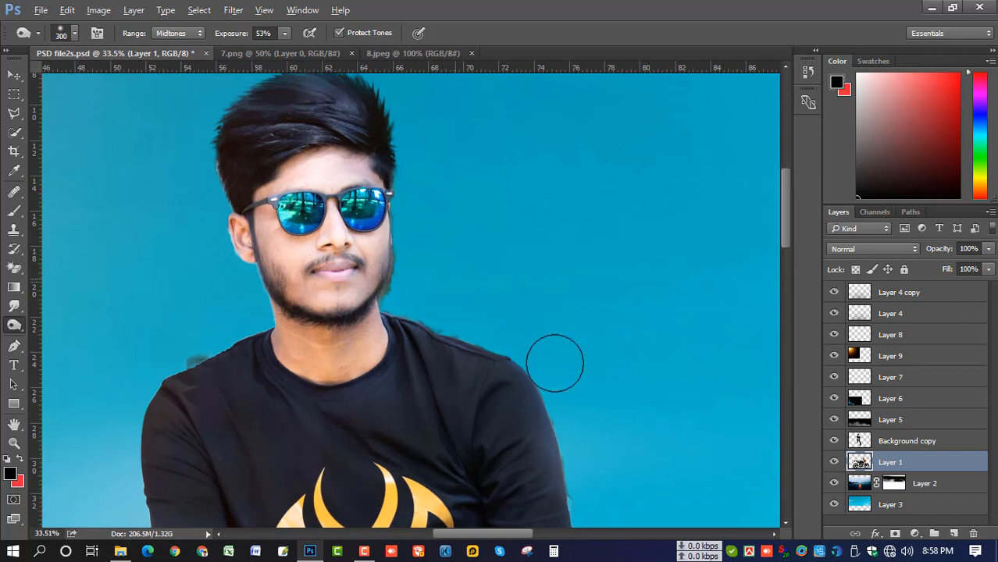
pyautogui.moveTo(903, 443); pyautogui.dragTo(953, 533)
pyautogui.scroll(1, 395, 328)
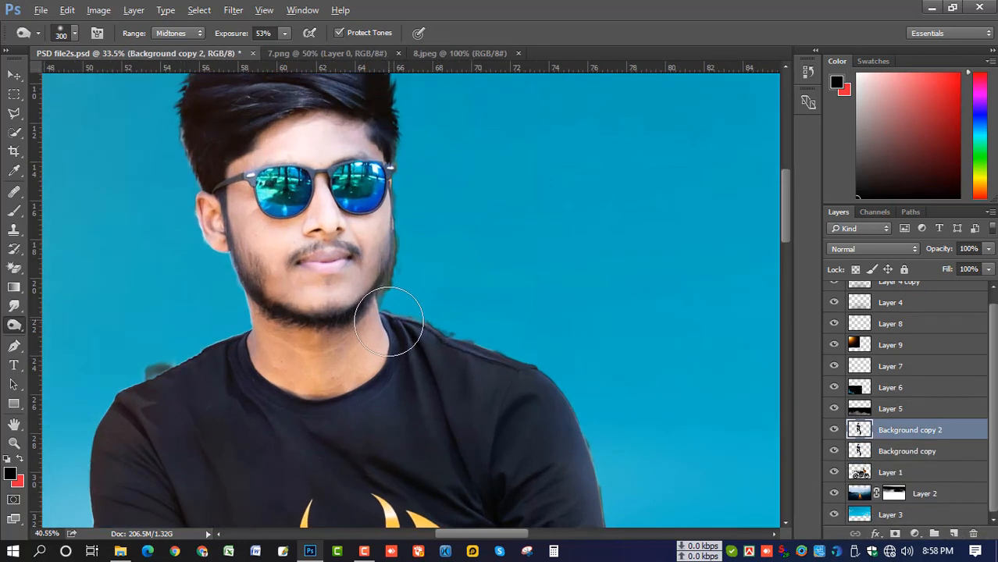
# Set up the Smudge tool with a 65 px soft brush at 26% strength
pyautogui.moveTo(283, 195); pyautogui.dragTo(370, 219)
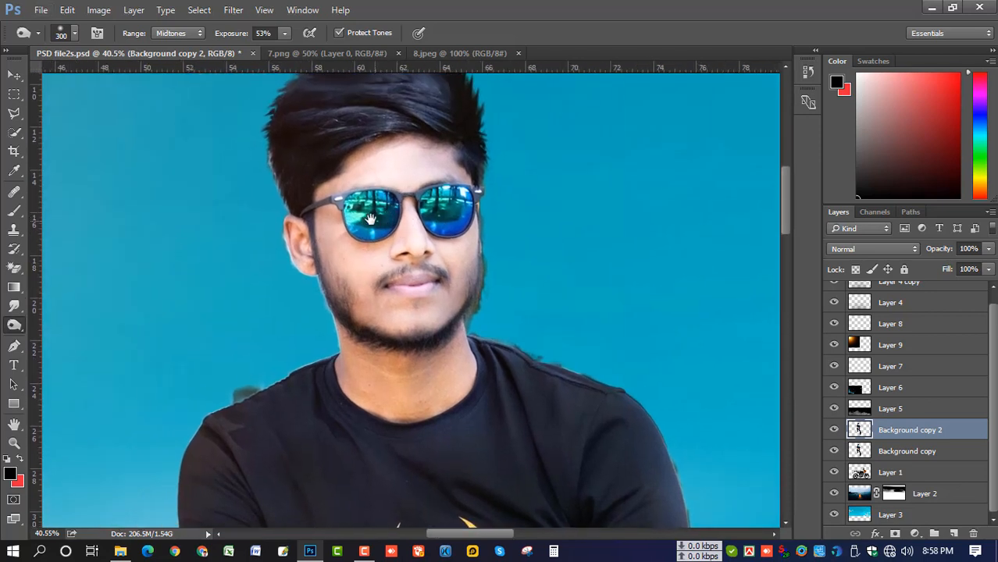
pyautogui.click(12, 310)
pyautogui.rightClick(418, 215)
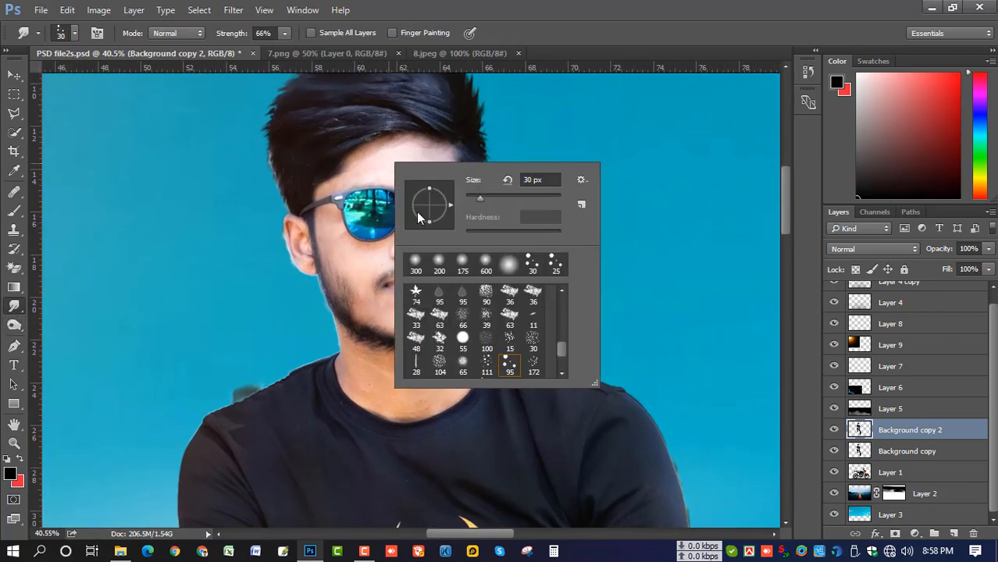
pyautogui.scroll(-1, 506, 370)
pyautogui.click(461, 353)
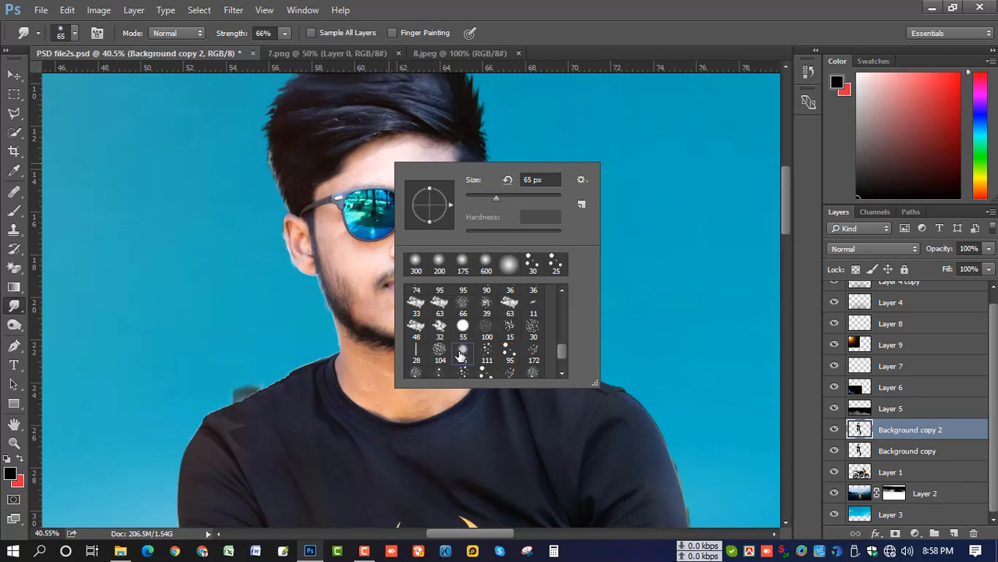
pyautogui.click(283, 33)
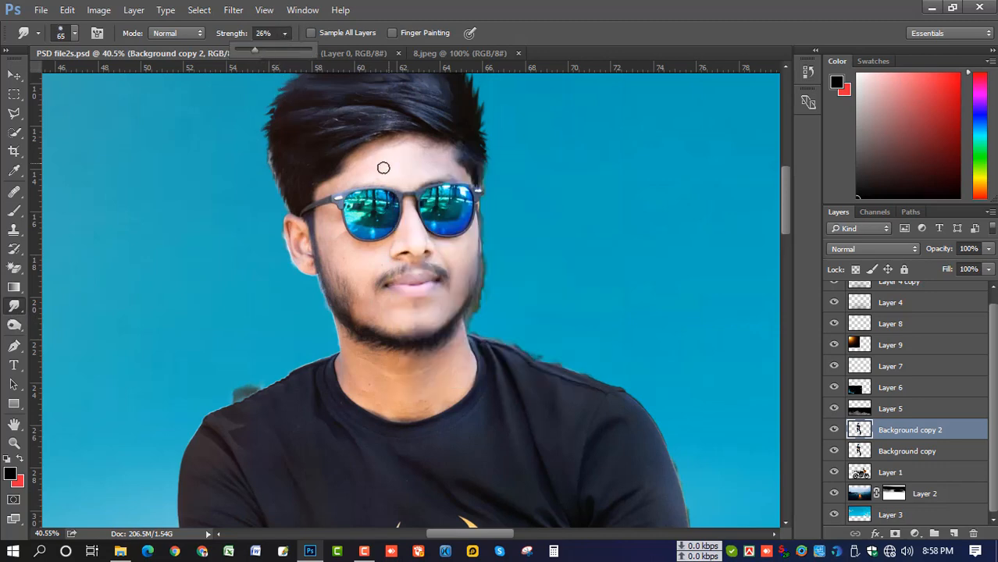
# Smudge the forehead, cheeks, moustache area and chin, resizing the brush with [ and ]
pyautogui.scroll(3, 386, 167)
pyautogui.scroll(3, 407, 178)
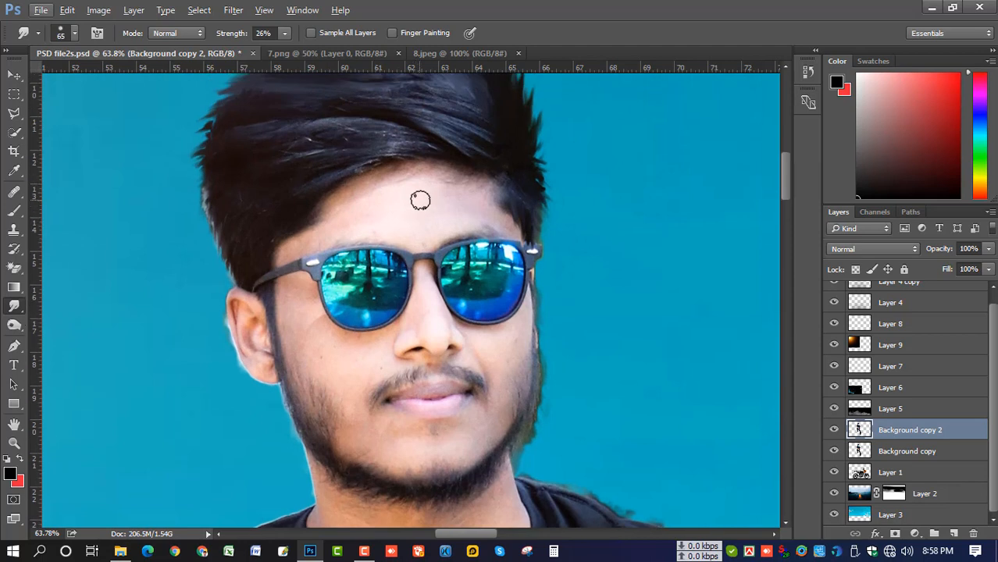
pyautogui.press(']')
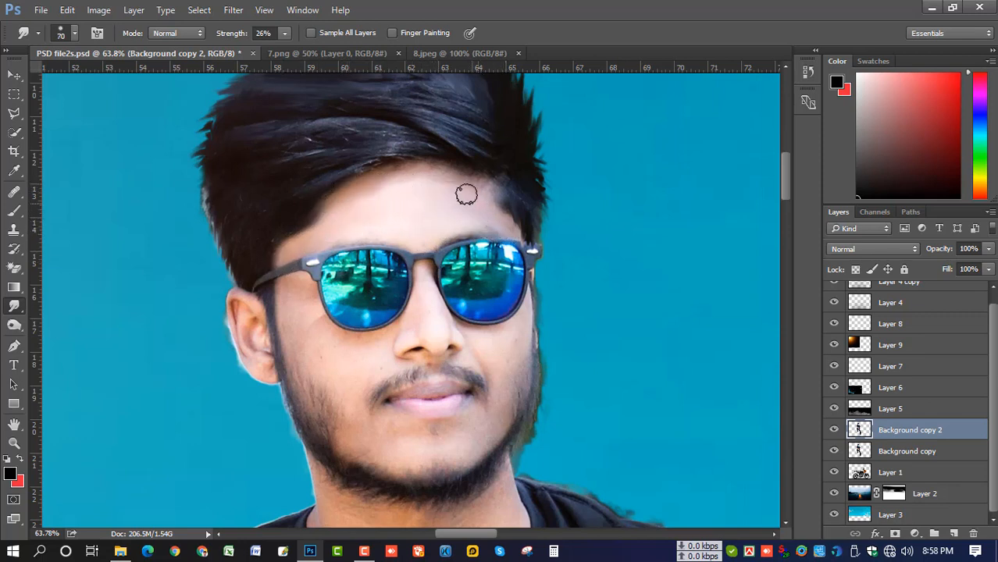
pyautogui.press('[')
pyautogui.press('[')
pyautogui.press(']')
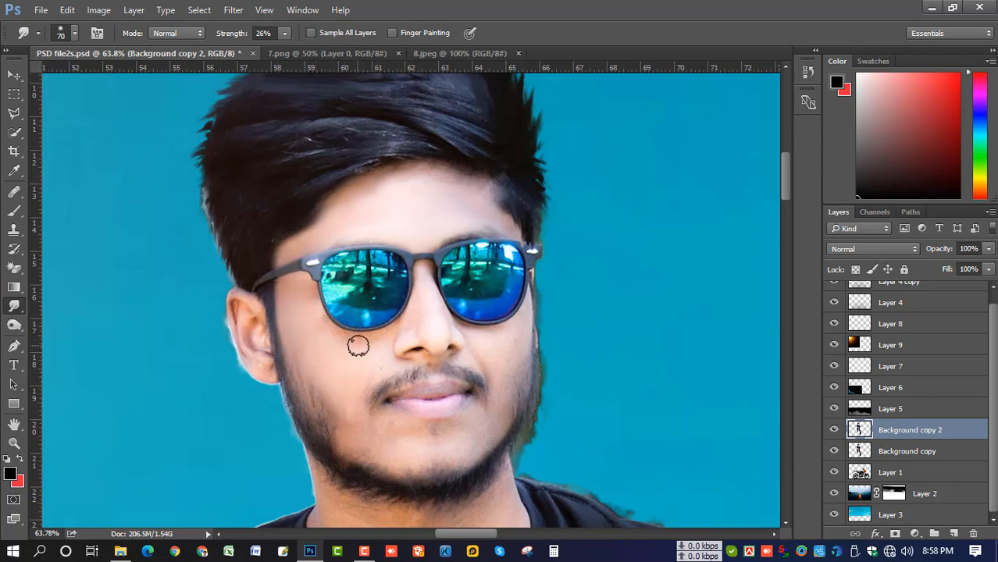
pyautogui.press('[')
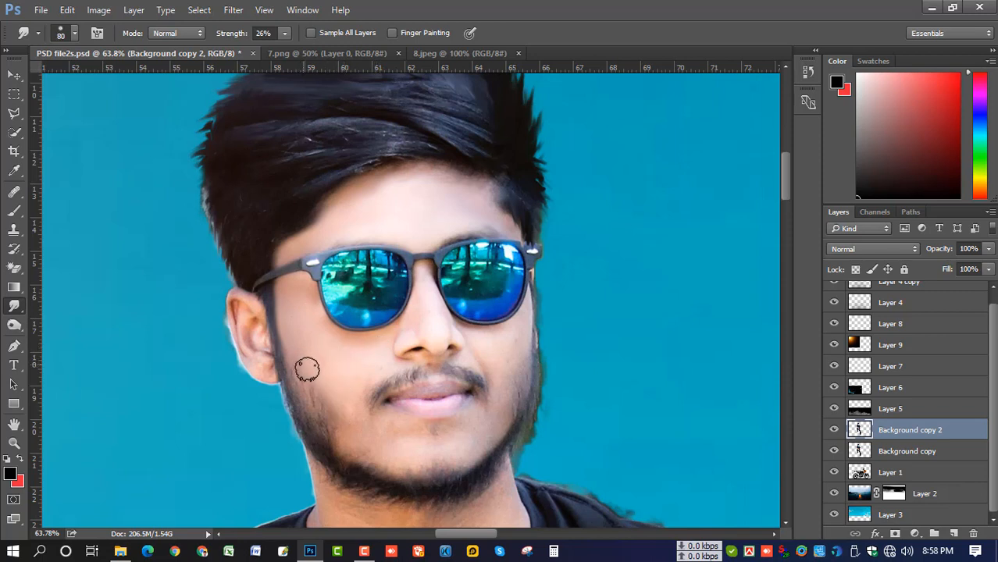
pyautogui.press(']')
pyautogui.press(']')
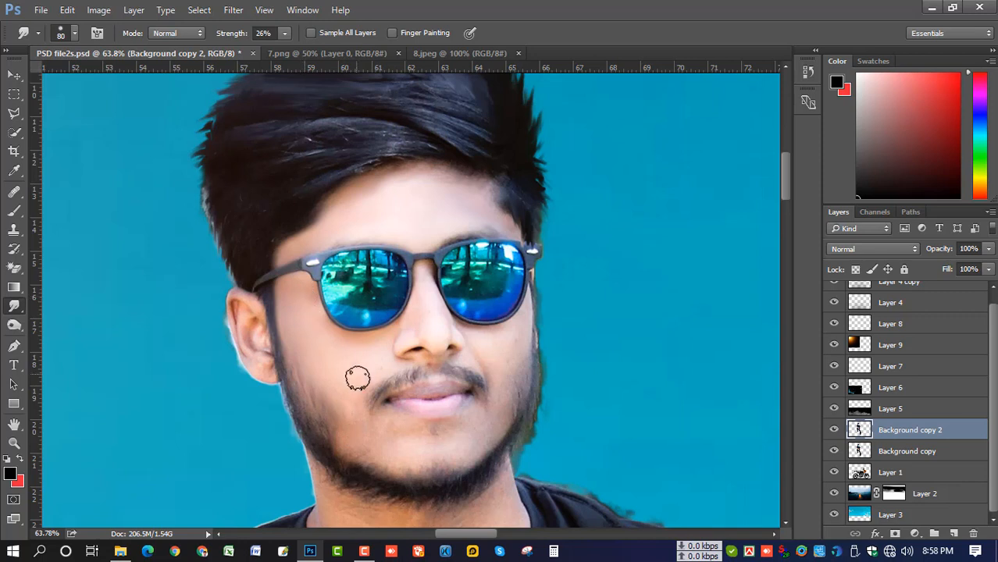
pyautogui.scroll(-3, 390, 375)
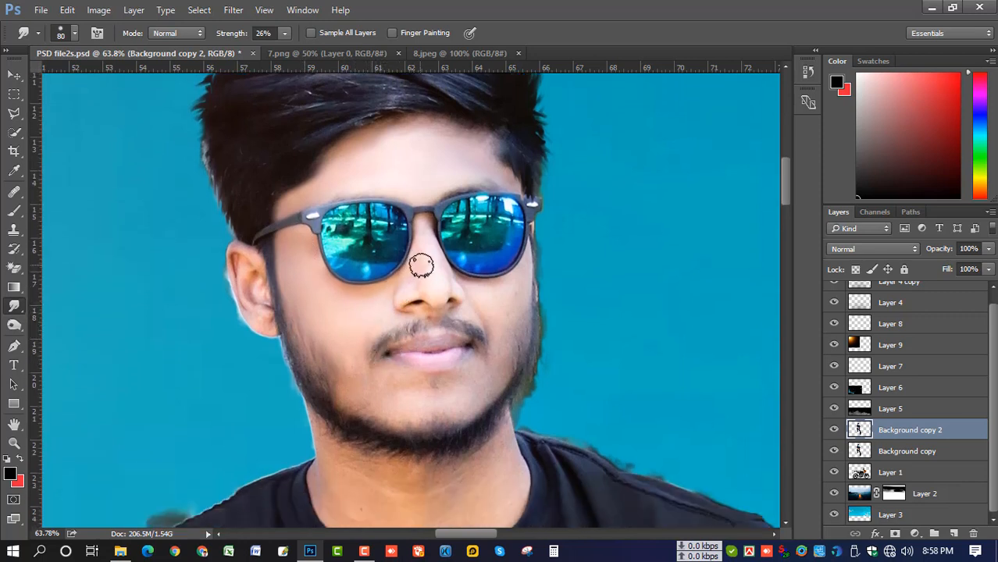
pyautogui.press('[')
pyautogui.press('[')
pyautogui.press(']')
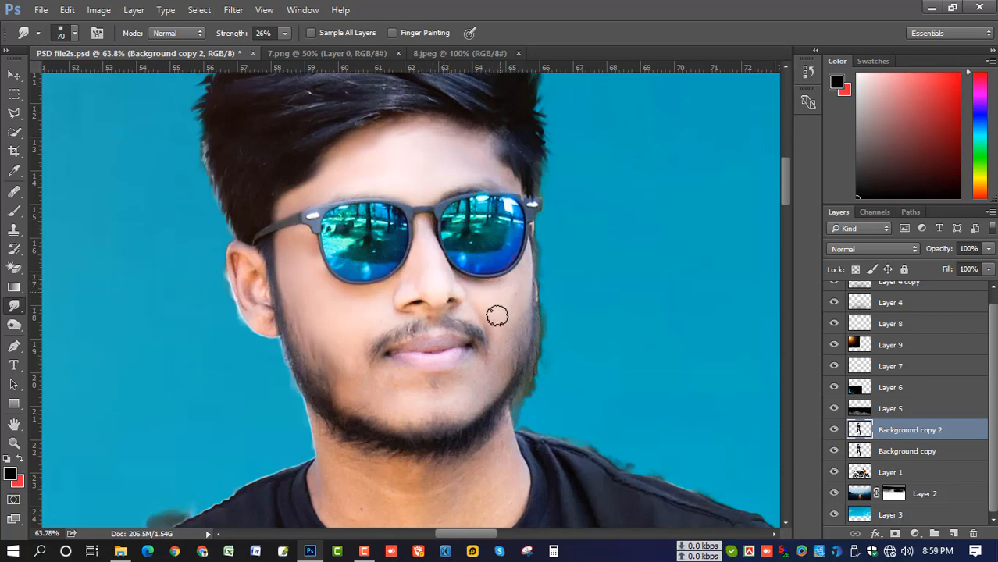
pyautogui.press('[')
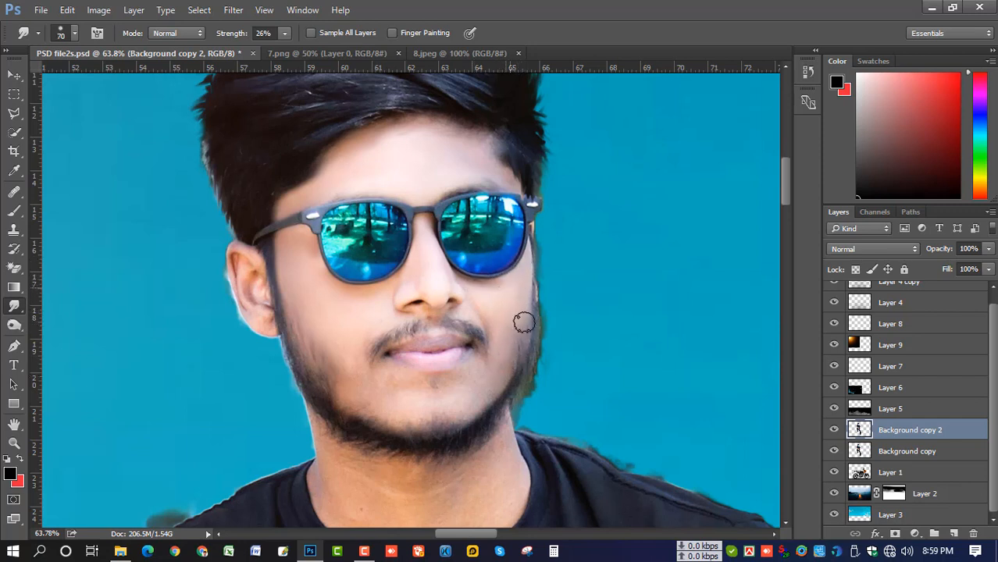
pyautogui.press(']')
pyautogui.press('[')
# Smudge at 26% around the moustache, chin, neck and ear, enlarging the brush for the neck and shrinking it for the ear
pyautogui.press(']')
pyautogui.press(']')
pyautogui.scroll(-3, 368, 347)
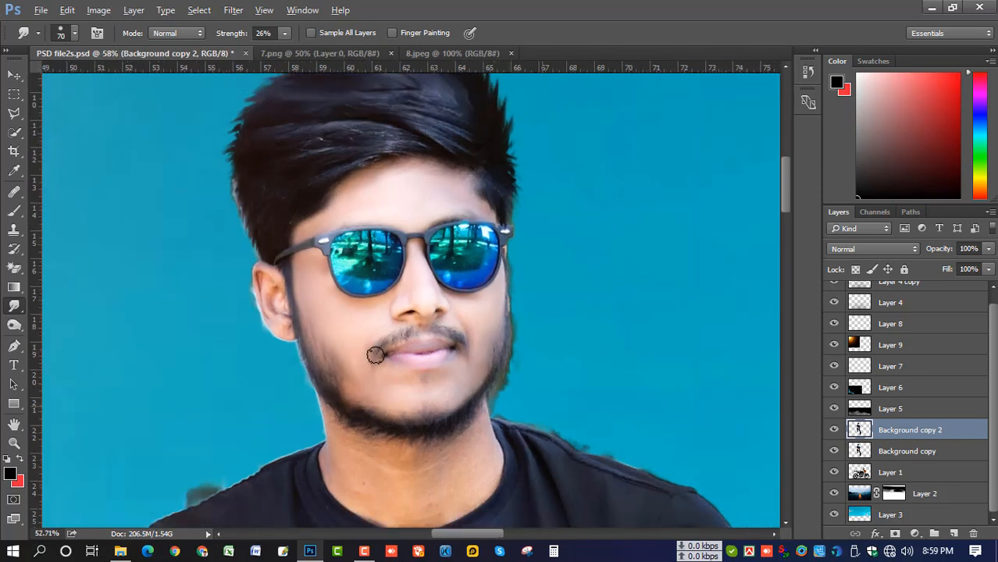
pyautogui.scroll(3, 426, 381)
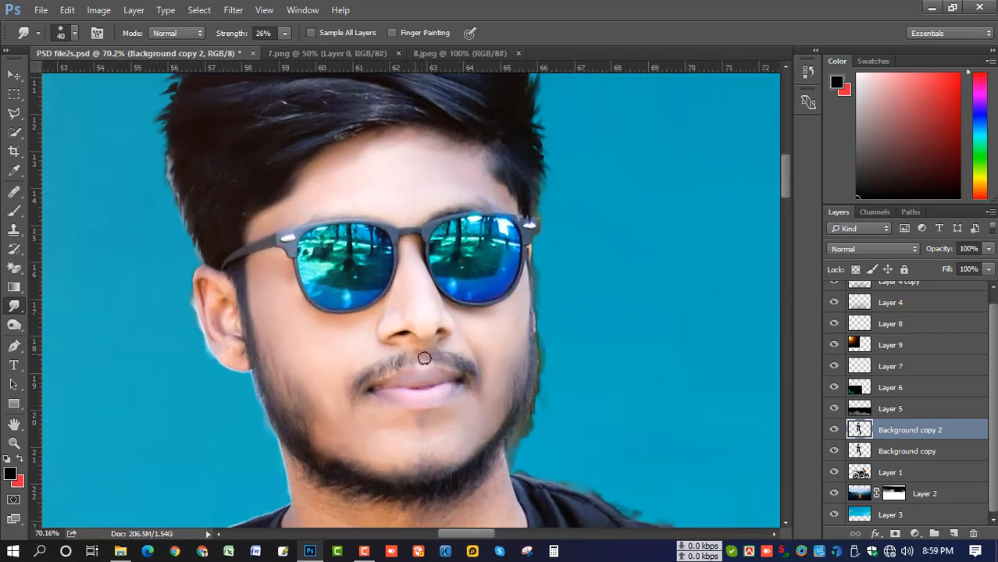
pyautogui.scroll(-3, 424, 359)
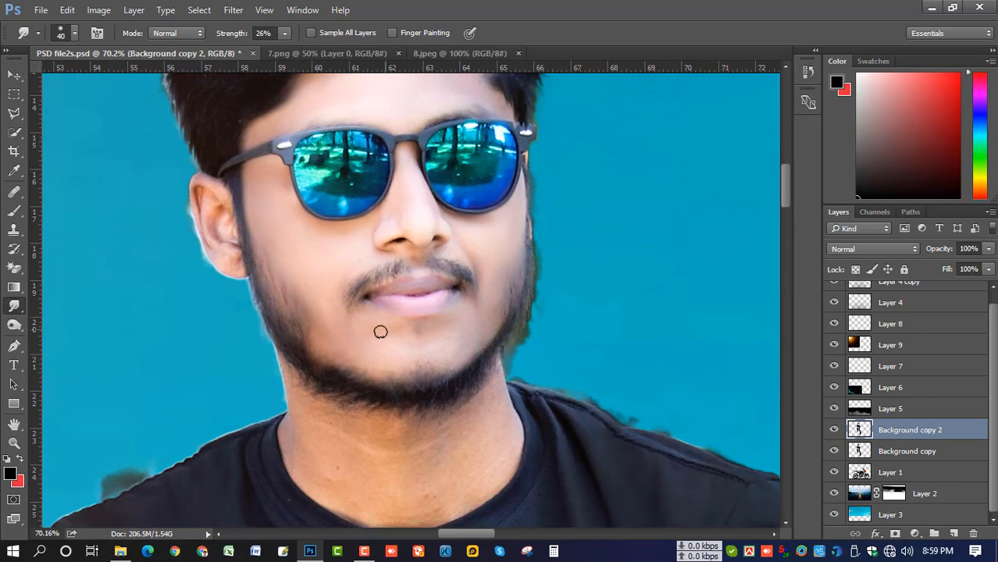
pyautogui.scroll(-1, 392, 367)
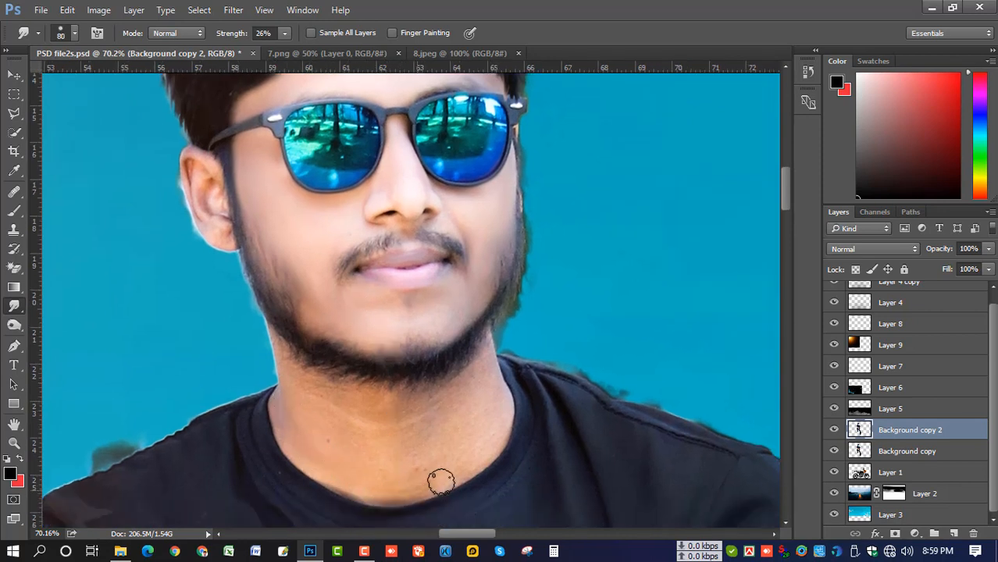
pyautogui.press(']')
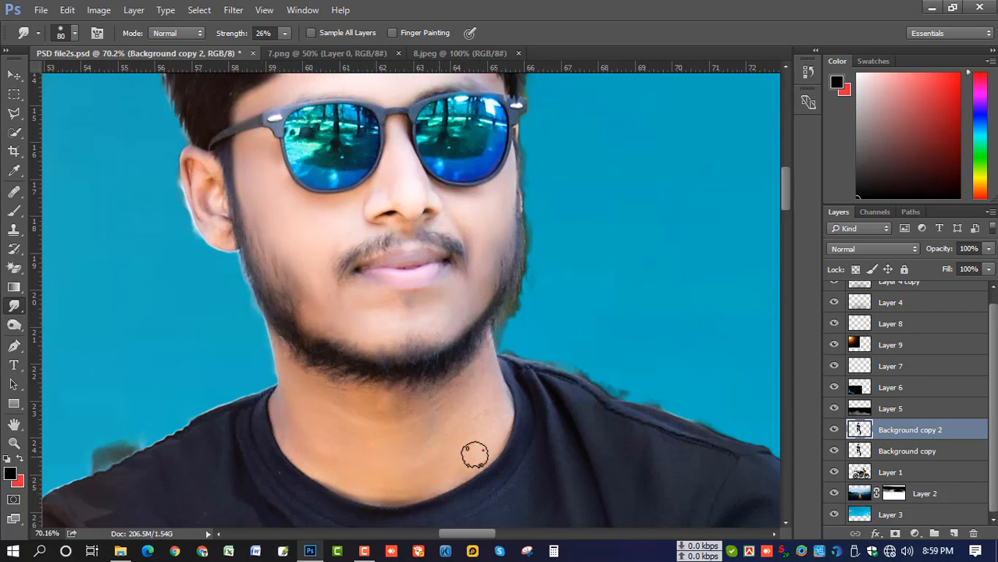
pyautogui.scroll(-3, 468, 419)
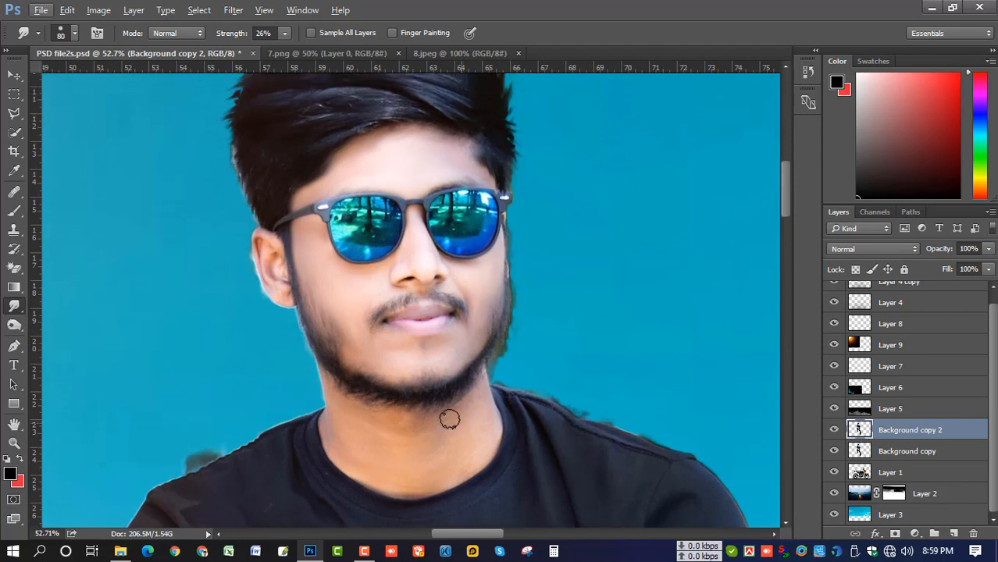
pyautogui.scroll(2, 278, 251)
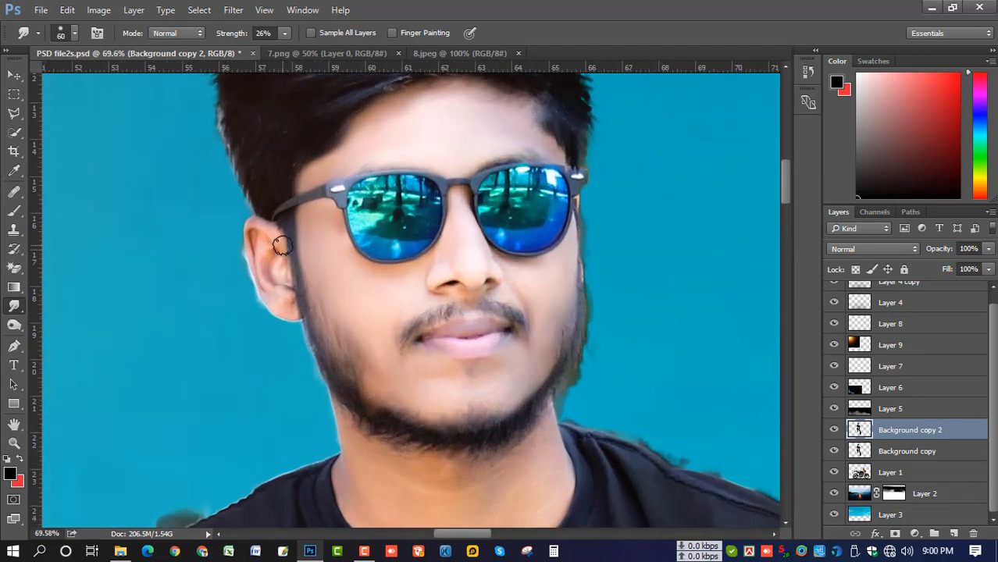
pyautogui.press('[')
pyautogui.press('[')
pyautogui.press('[')
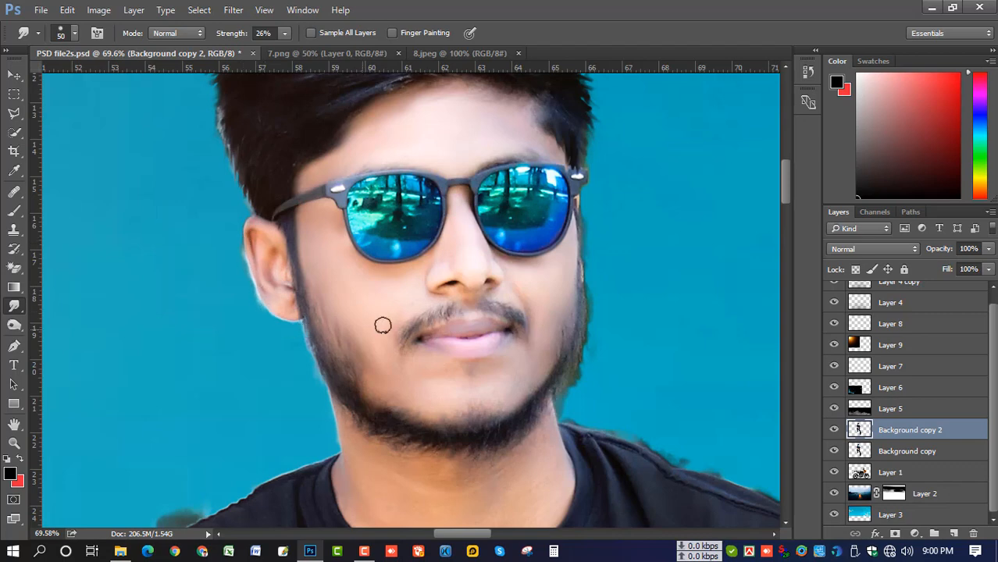
pyautogui.scroll(-4, 414, 312)
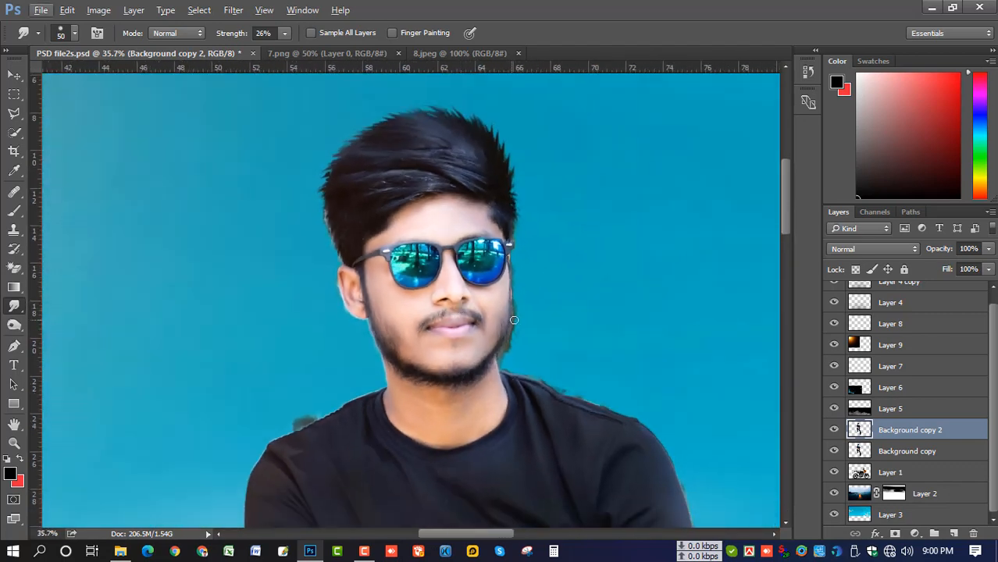
pyautogui.scroll(-1, 512, 320)
pyautogui.scroll(1, 508, 316)
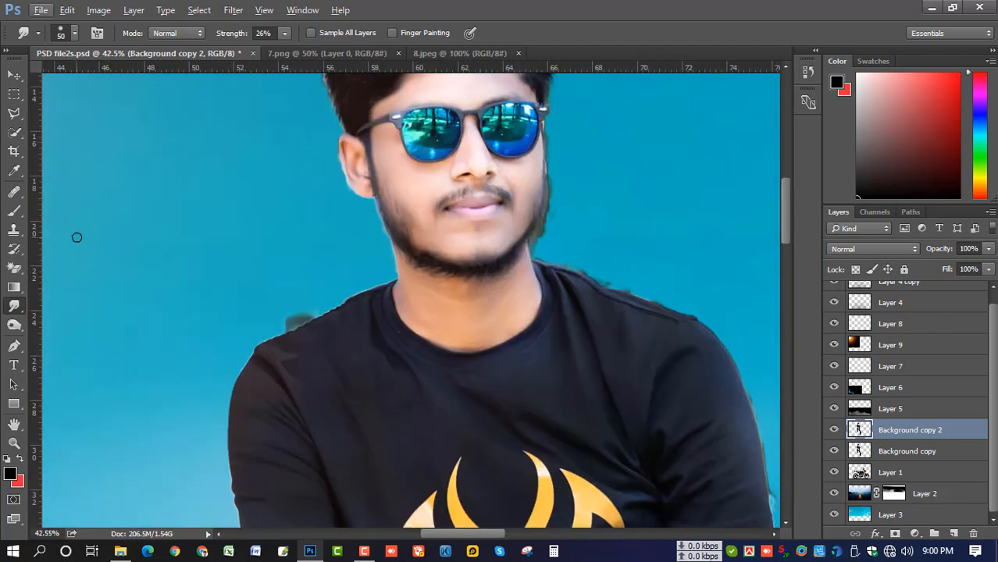
# Clone beard texture onto the left jaw with a 90 px Clone Stamp, undoing one stray stroke
pyautogui.click(13, 229)
pyautogui.scroll(3, 400, 228)
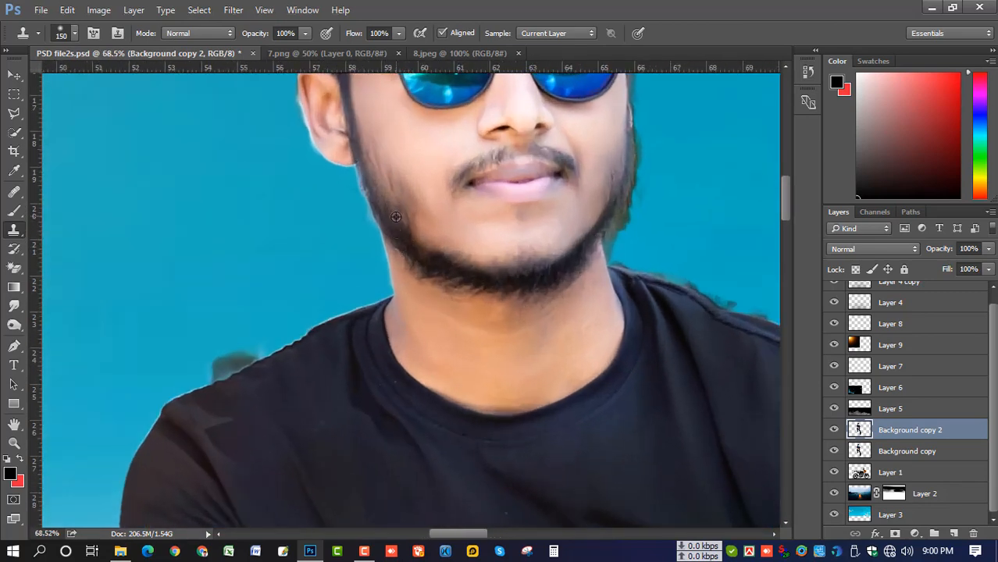
pyautogui.press('[')
pyautogui.press('[')
pyautogui.press('[')
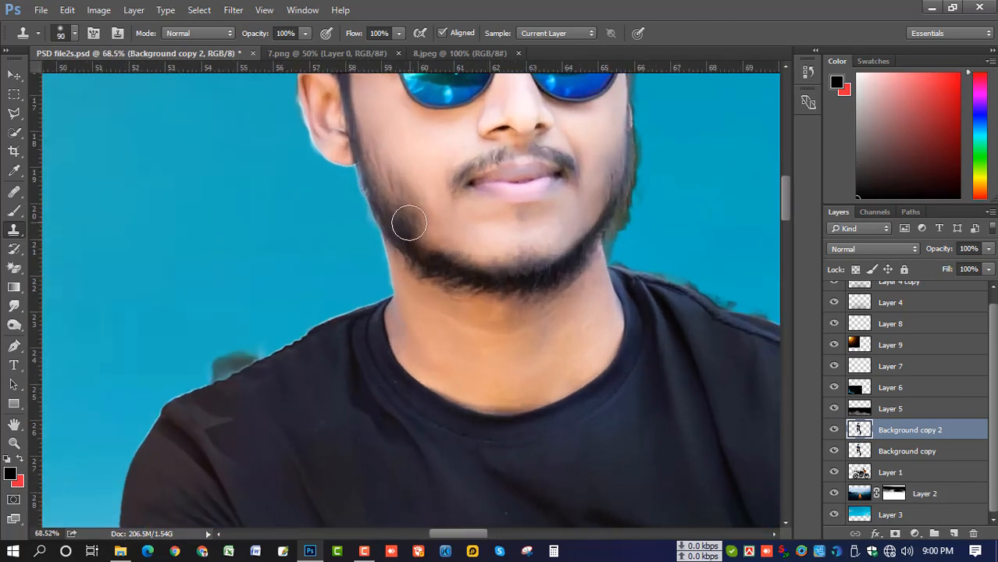
pyautogui.keyDown('alt'); pyautogui.click(405, 223); pyautogui.keyUp('alt')
pyautogui.moveTo(411, 256)
pyautogui.mouseDown()
pyautogui.moveTo(413, 231)
pyautogui.moveTo(447, 264)
pyautogui.moveTo(501, 286)
pyautogui.mouseUp()
pyautogui.keyDown('alt'); pyautogui.click(413, 232); pyautogui.keyUp('alt')
pyautogui.moveTo(425, 247); pyautogui.dragTo(486, 271)
pyautogui.hotkey('ctrl', 'z')
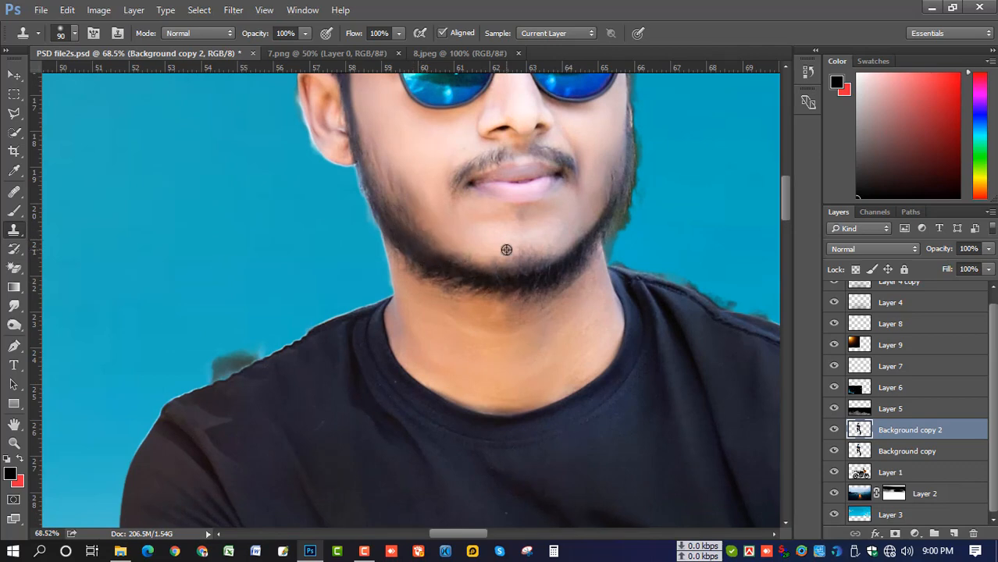
# Review the full composite, then dodge a streak of hair at 300 px, Midtones, 53% exposure
pyautogui.scroll(-5, 505, 250)
pyautogui.moveTo(568, 301); pyautogui.dragTo(495, 303)
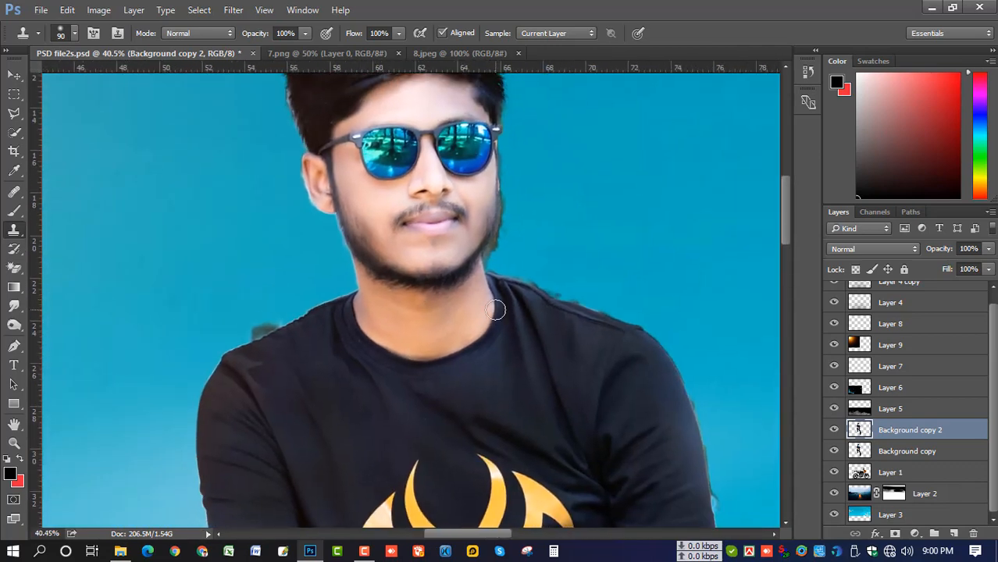
pyautogui.scroll(-5, 497, 297)
pyautogui.scroll(-3, 504, 282)
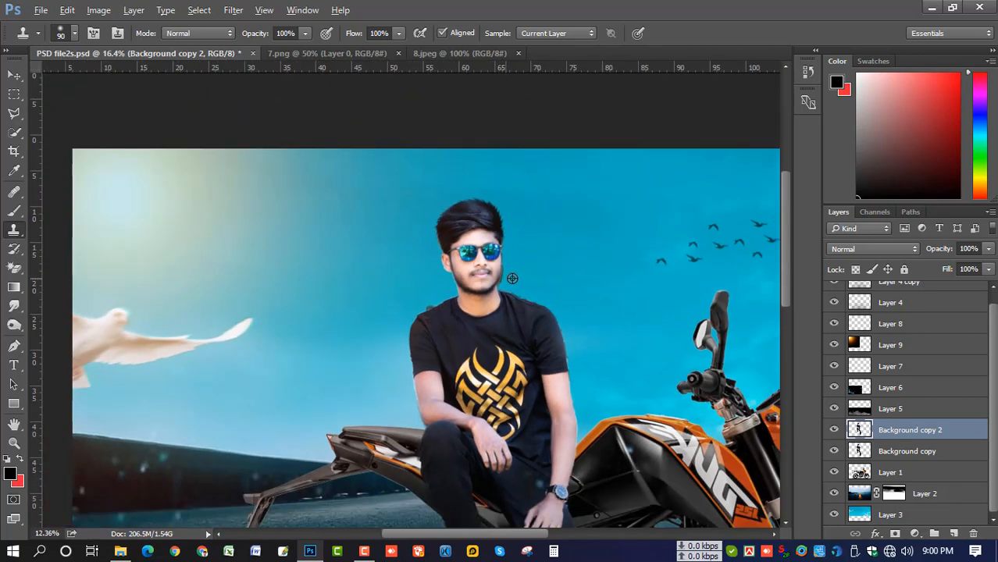
pyautogui.scroll(5, 556, 247)
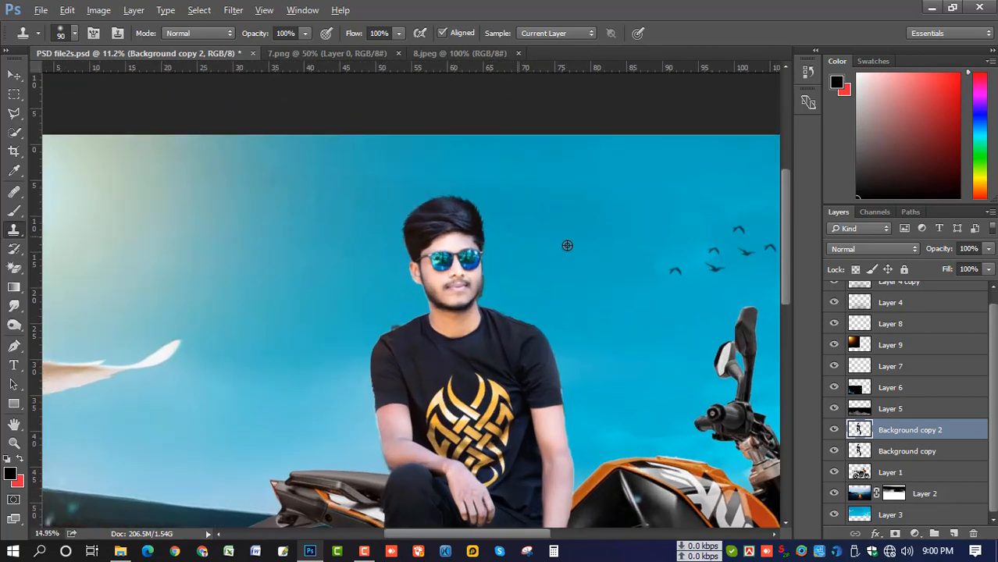
pyautogui.moveTo(547, 255); pyautogui.dragTo(569, 229)
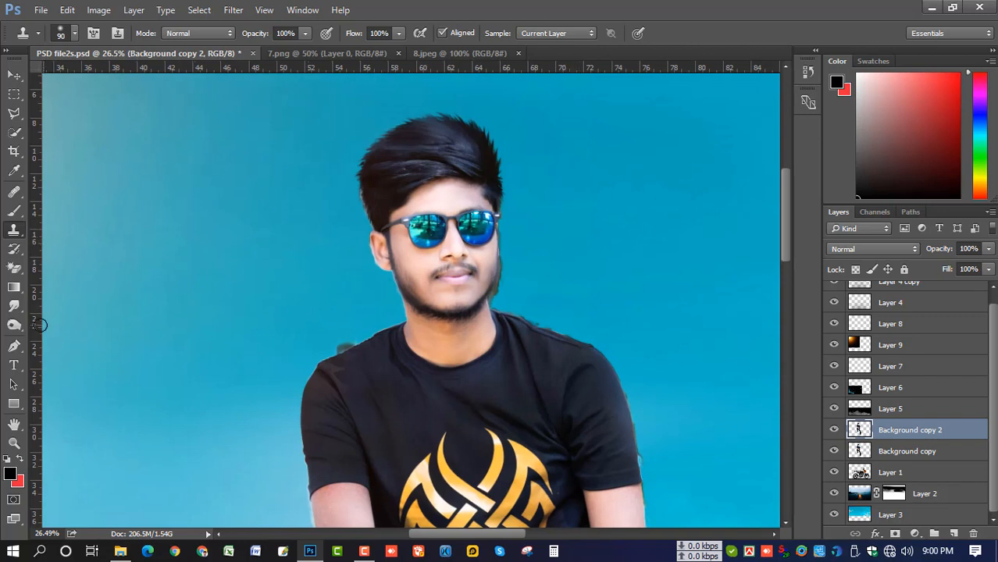
pyautogui.click(14, 325)
pyautogui.moveTo(474, 155)
pyautogui.mouseDown()
pyautogui.moveTo(436, 164)
pyautogui.moveTo(480, 162)
pyautogui.moveTo(461, 159)
pyautogui.moveTo(436, 131)
pyautogui.moveTo(443, 120)
pyautogui.moveTo(478, 145)
pyautogui.moveTo(431, 152)
pyautogui.mouseUp()
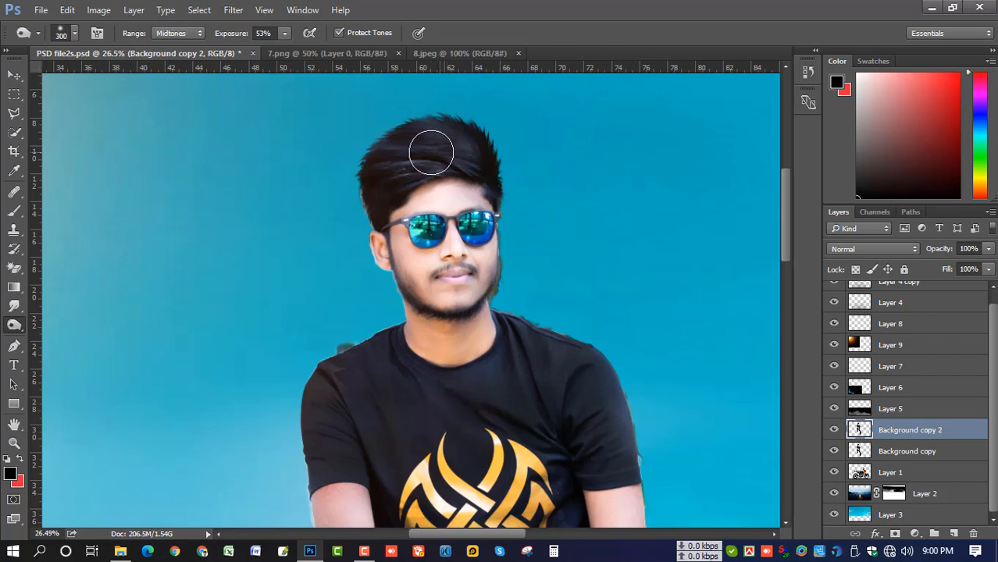
# Shrink the Dodge brush to about 150 px, then add a white layer mask to Background copy 2
pyautogui.press('[')
pyautogui.press('[')
pyautogui.press('[')
pyautogui.press('[')
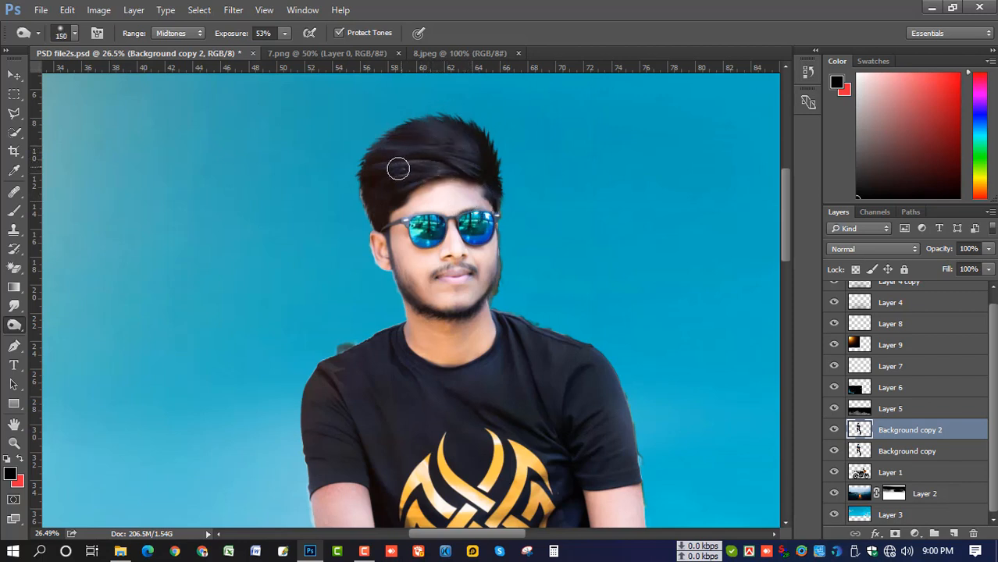
pyautogui.press('[')
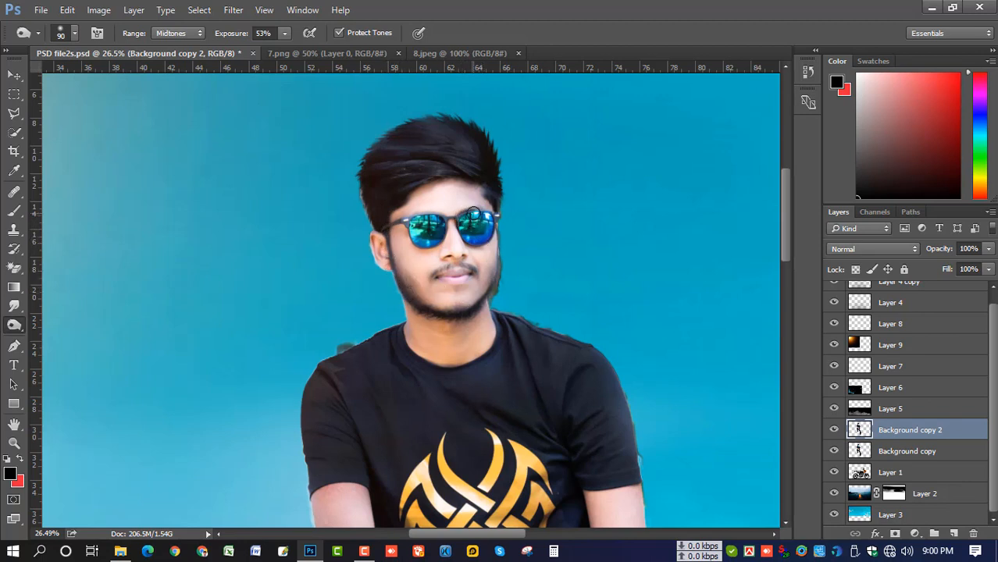
pyautogui.moveTo(493, 264); pyautogui.dragTo(494, 183)
pyautogui.scroll(-9, 519, 226)
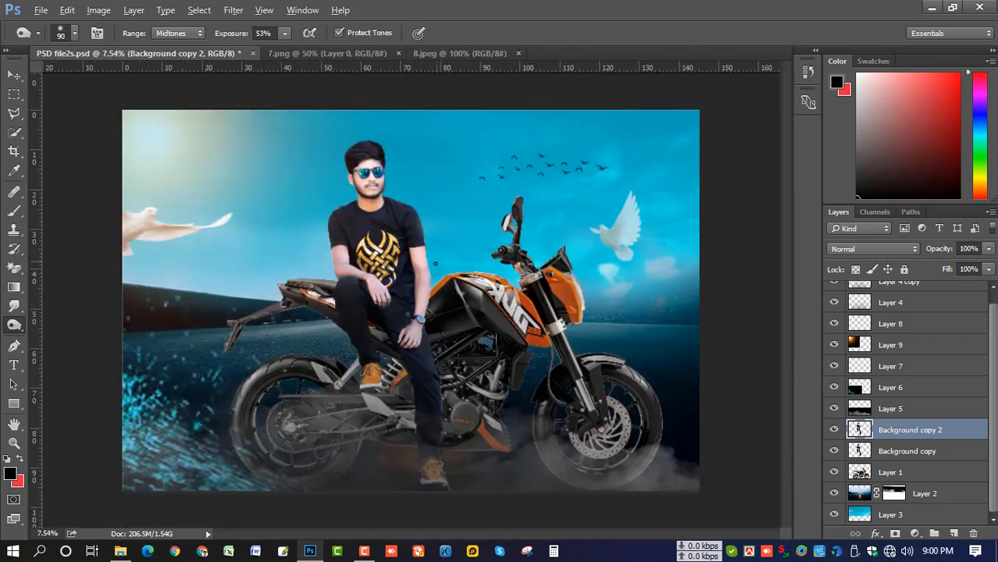
pyautogui.scroll(1, 431, 269)
pyautogui.scroll(-1, 429, 277)
pyautogui.scroll(11, 392, 212)
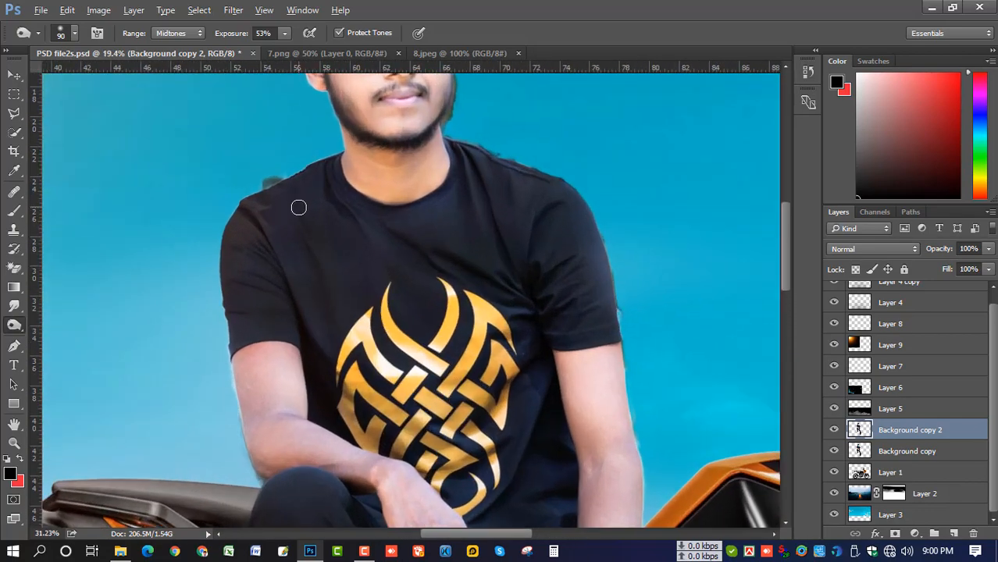
pyautogui.scroll(2, 298, 207)
pyautogui.click(894, 534)
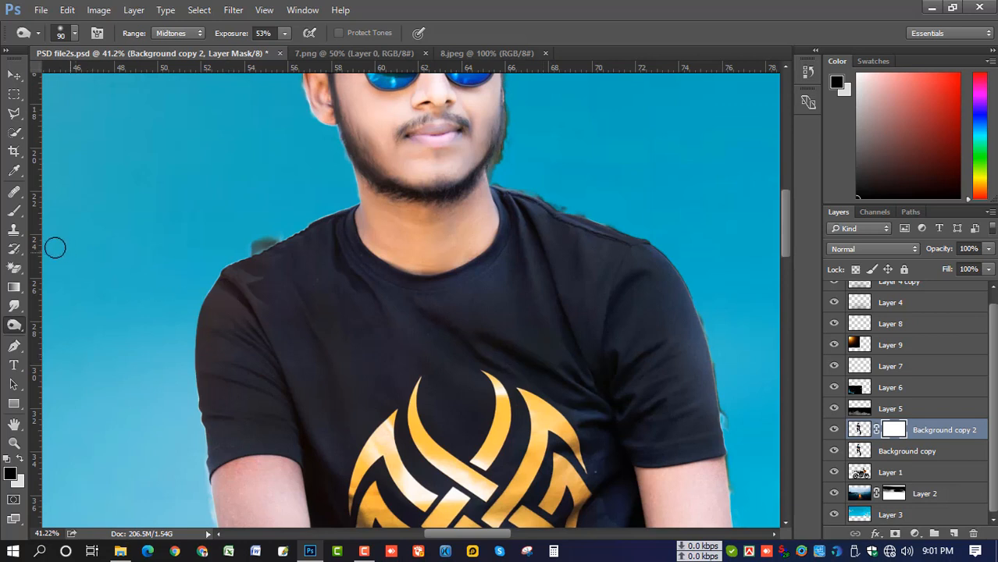
# Paint black on the mask with a 100% flow brush to remove the shoulder's dark fringe
pyautogui.click(14, 211)
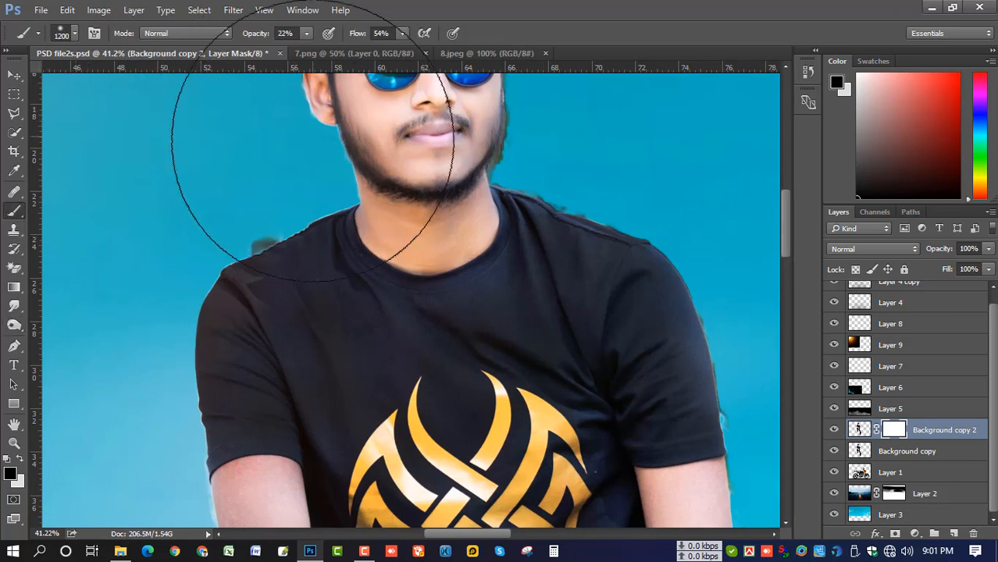
pyautogui.press('[')
pyautogui.press('[')
pyautogui.press('[')
pyautogui.press('[')
pyautogui.press('[')
pyautogui.press('[')
pyautogui.press('[')
pyautogui.press('[')
pyautogui.press('[')
pyautogui.press('[')
pyautogui.press('[')
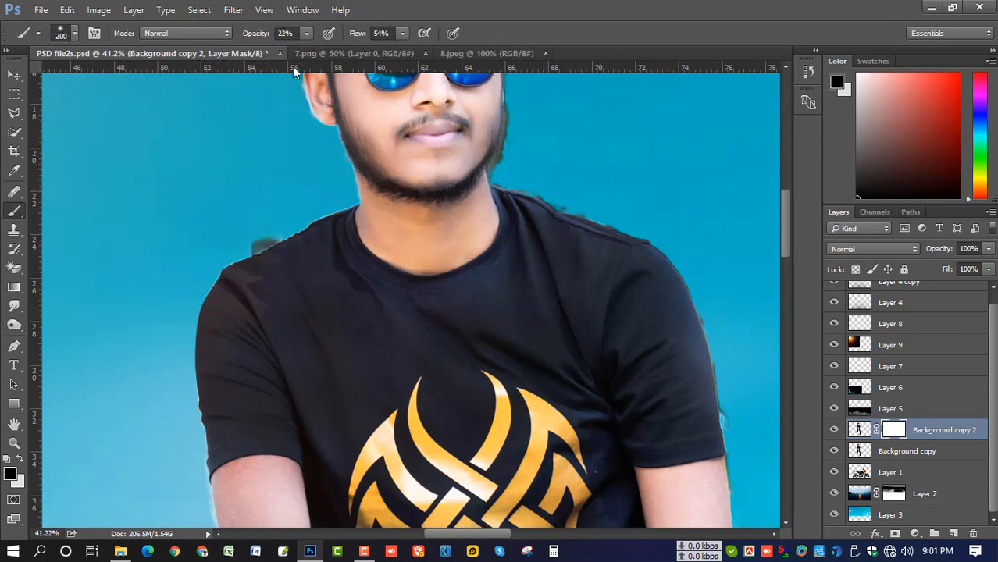
pyautogui.moveTo(399, 43); pyautogui.dragTo(404, 49)
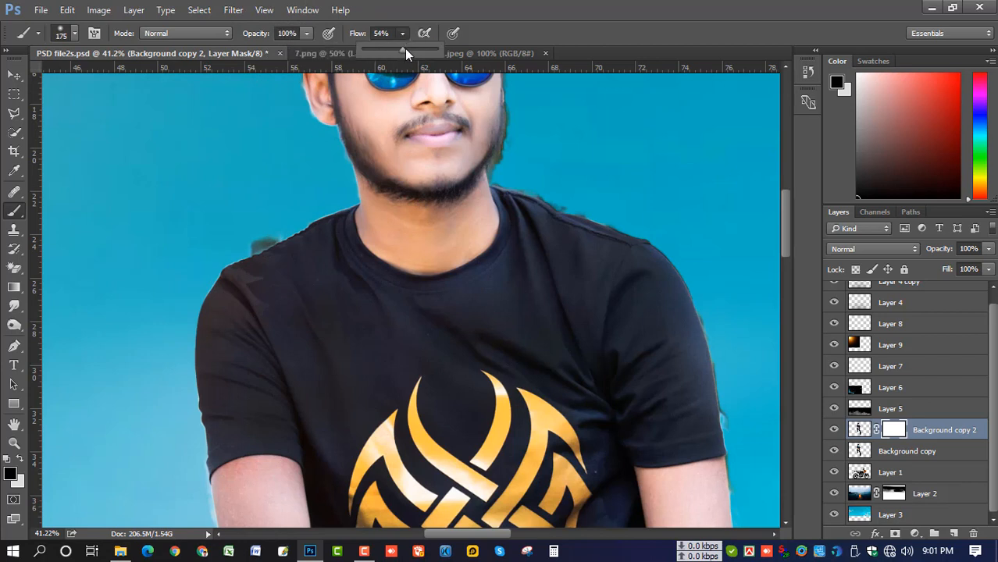
pyautogui.press('[')
pyautogui.press('[')
pyautogui.press('[')
pyautogui.press('[')
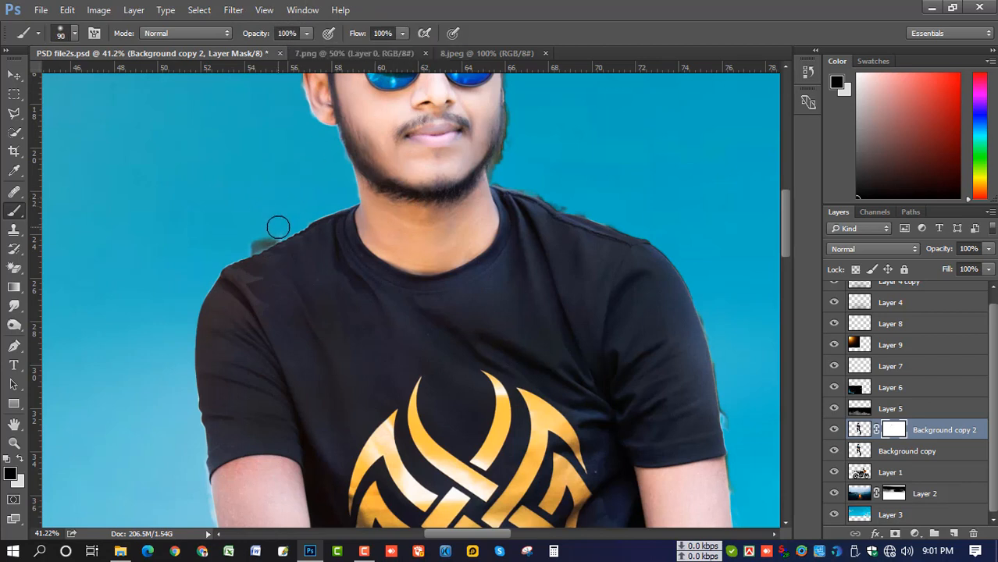
pyautogui.moveTo(283, 228); pyautogui.dragTo(247, 243)
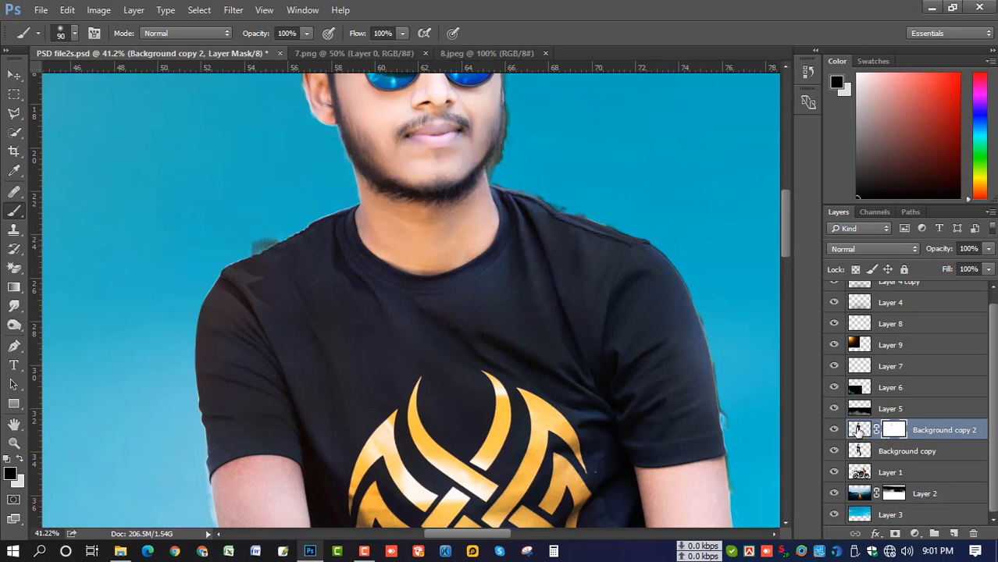
# Merge Background copy 2 into Background copy, add a new mask, and hide the left-shoulder halo
pyautogui.click(859, 429)
pyautogui.hotkey('ctrl', 'e')
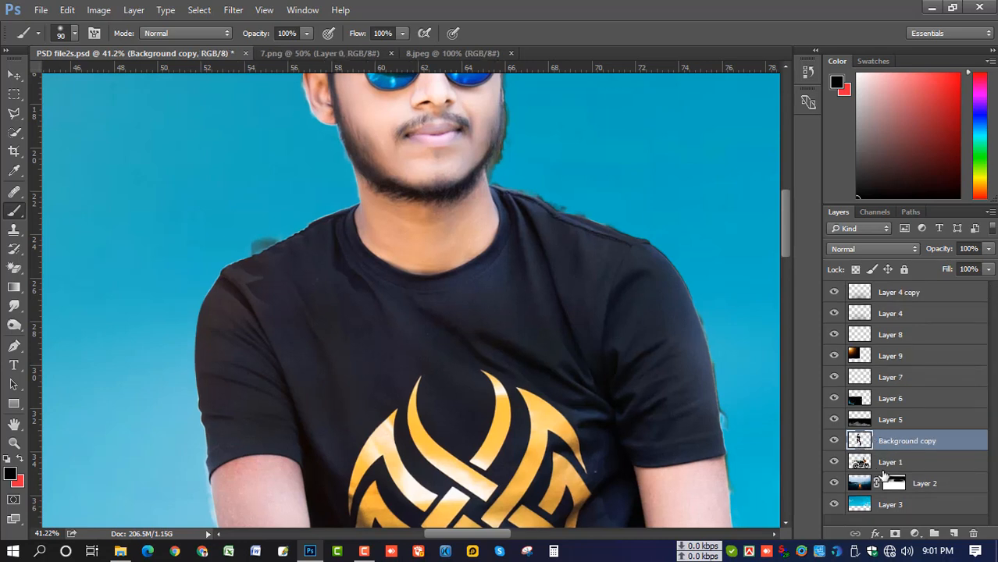
pyautogui.click(894, 534)
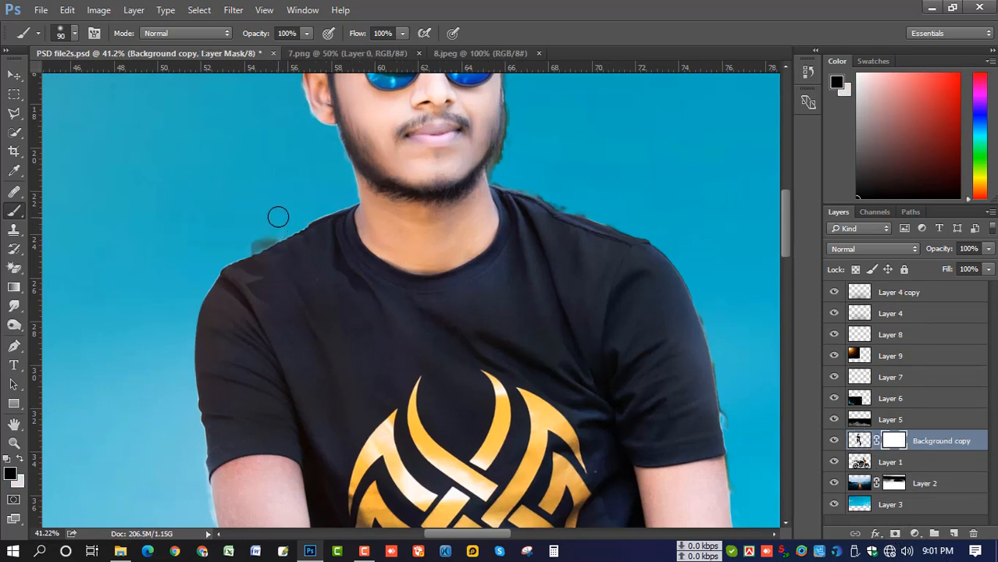
pyautogui.moveTo(266, 233); pyautogui.dragTo(251, 244)
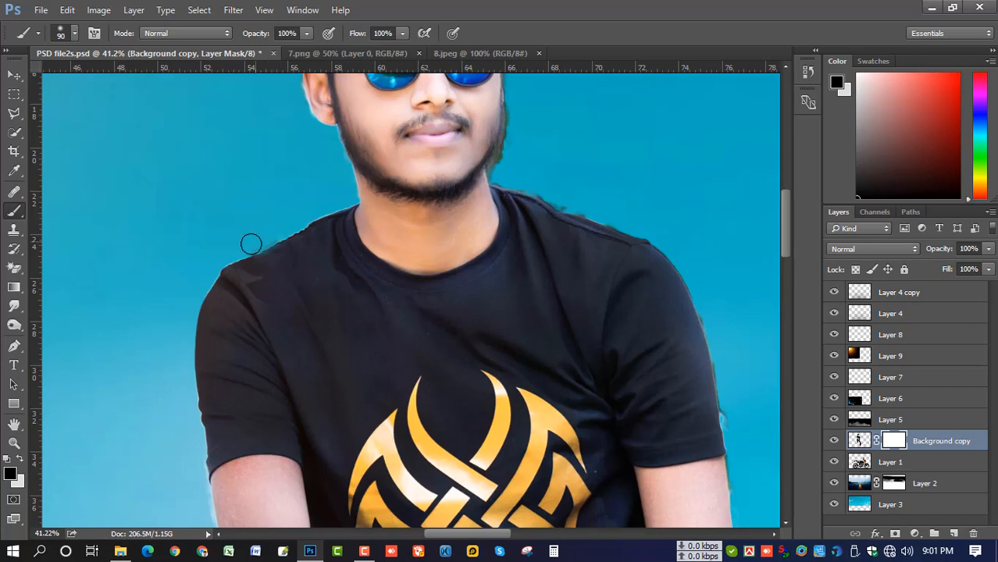
# Mask away the dark bump on the right shoulder and the fringes around the face
pyautogui.moveTo(437, 242); pyautogui.dragTo(369, 353)
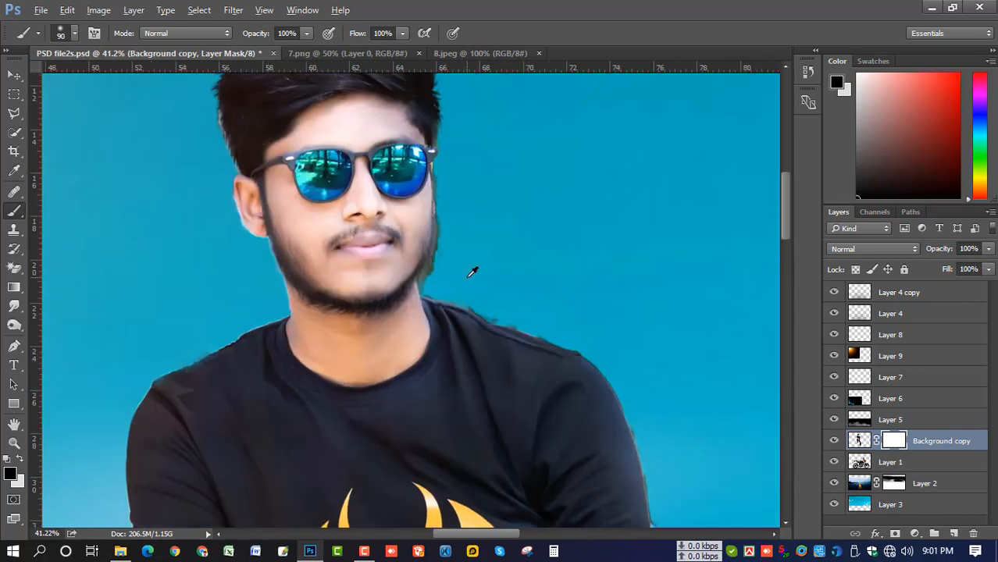
pyautogui.scroll(2, 472, 271)
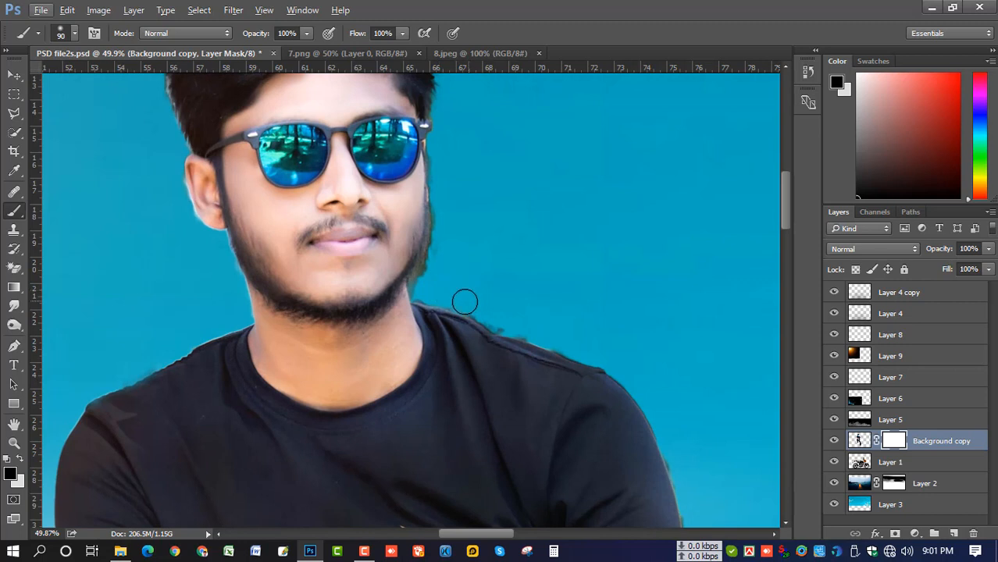
pyautogui.press('[')
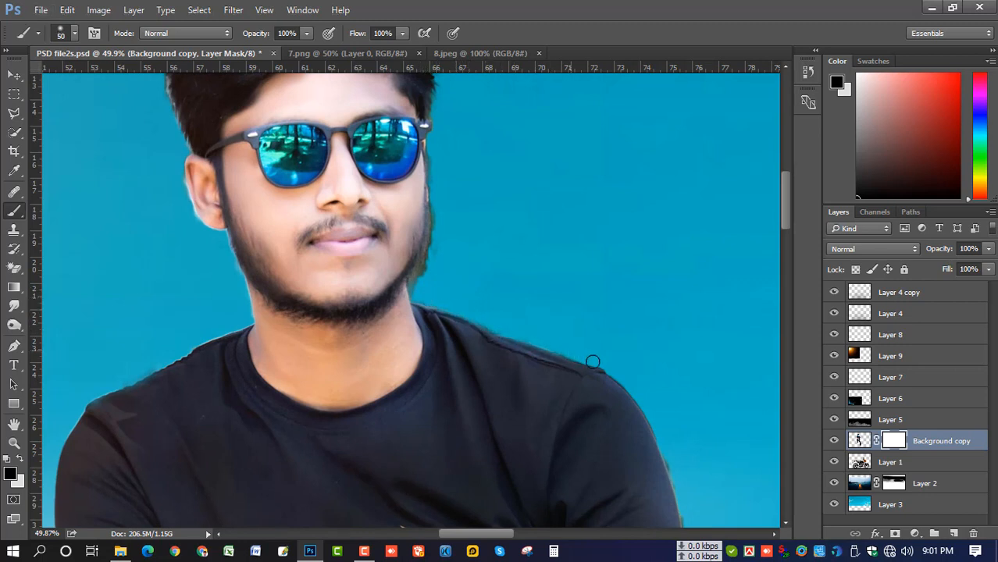
pyautogui.moveTo(592, 361); pyautogui.dragTo(599, 367)
pyautogui.moveTo(516, 295); pyautogui.dragTo(545, 392)
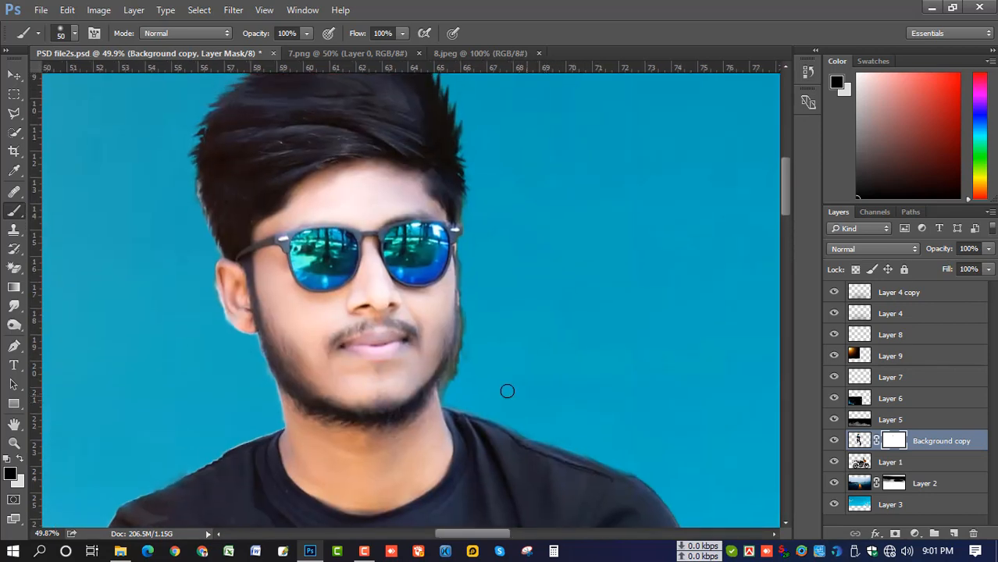
pyautogui.scroll(2, 477, 385)
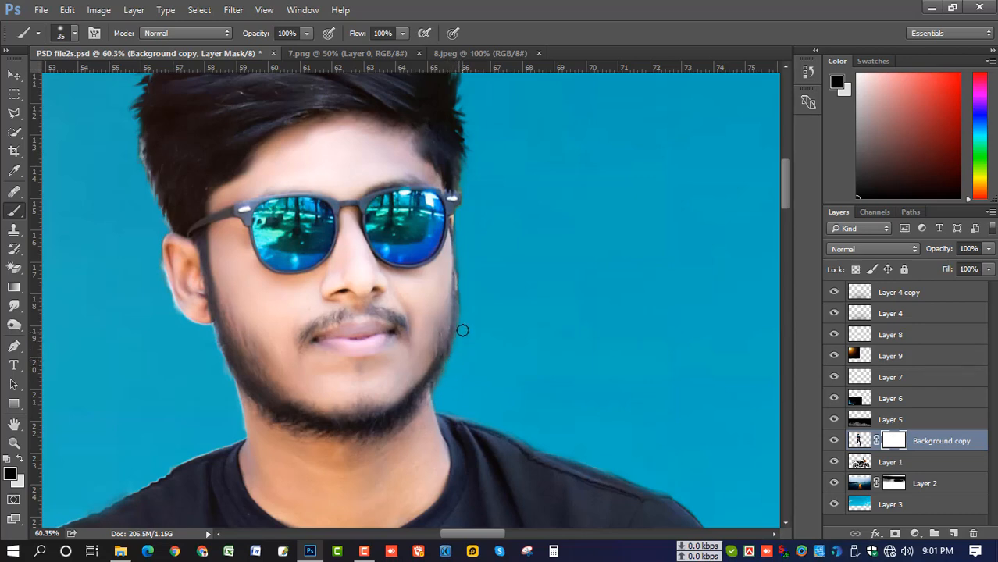
pyautogui.scroll(-3, 527, 351)
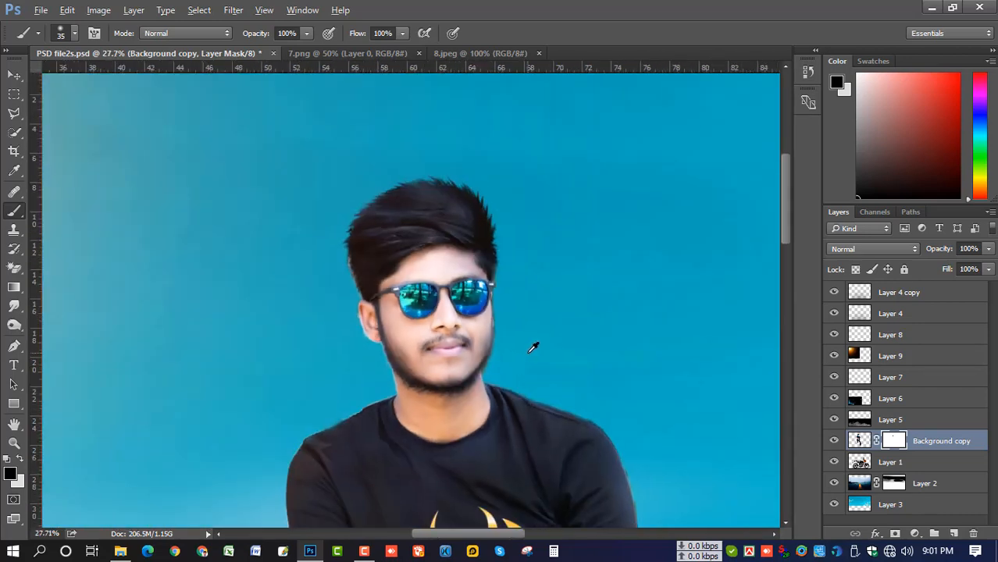
pyautogui.scroll(3, 384, 385)
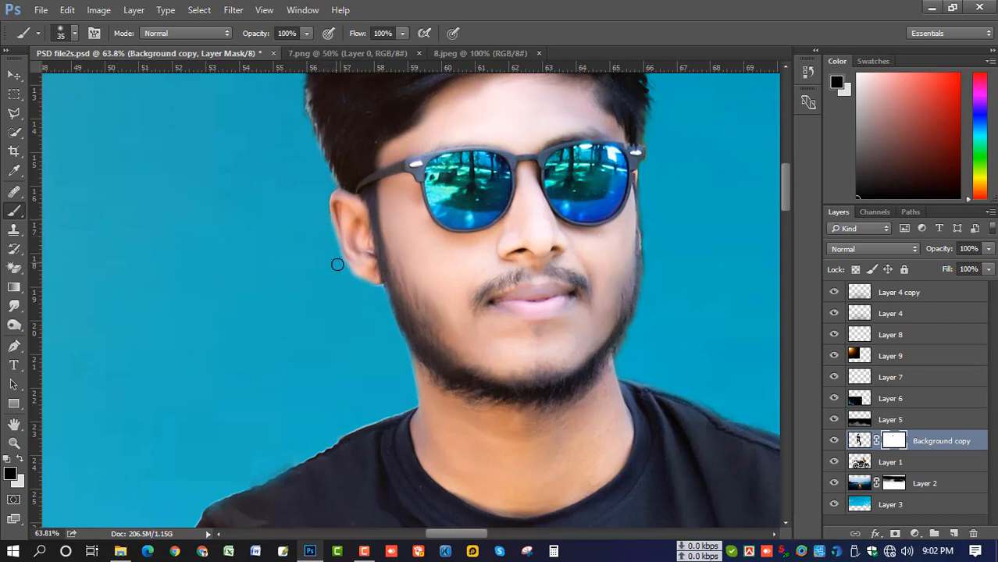
pyautogui.scroll(5, 380, 298)
# Refine the ear and jaw edges with a smaller brush, painting white to restore detail
pyautogui.press('[')
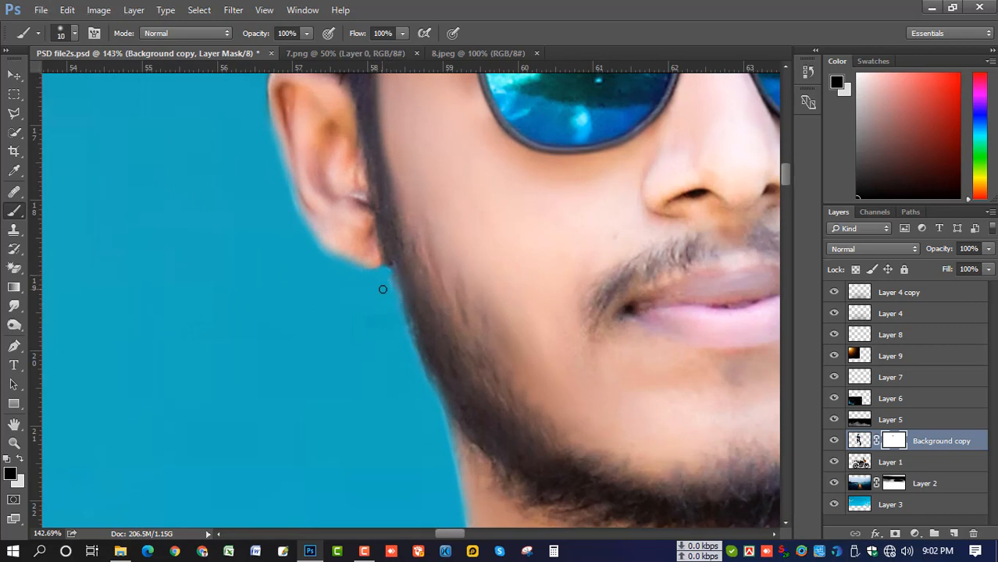
pyautogui.press('x')
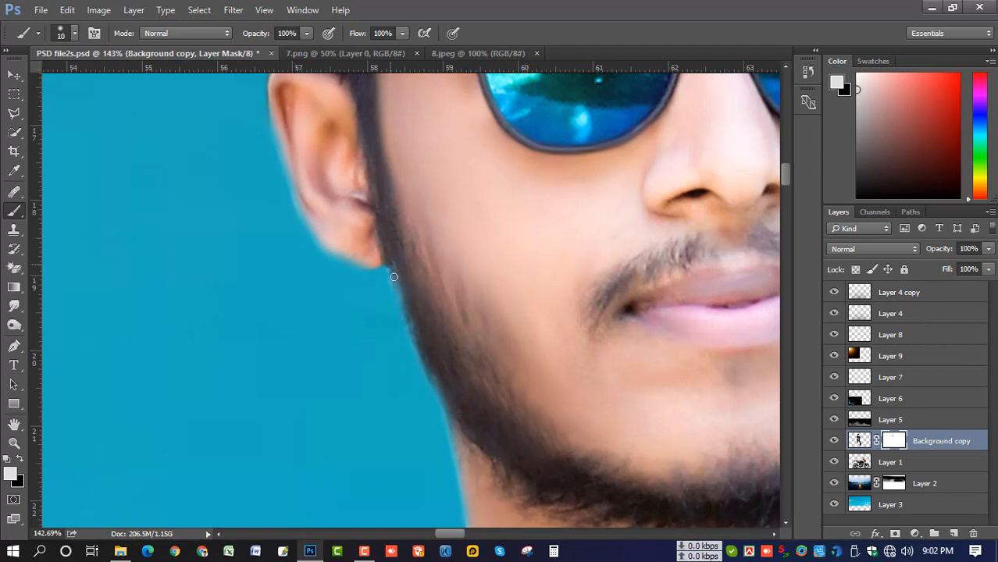
pyautogui.scroll(-3, 384, 264)
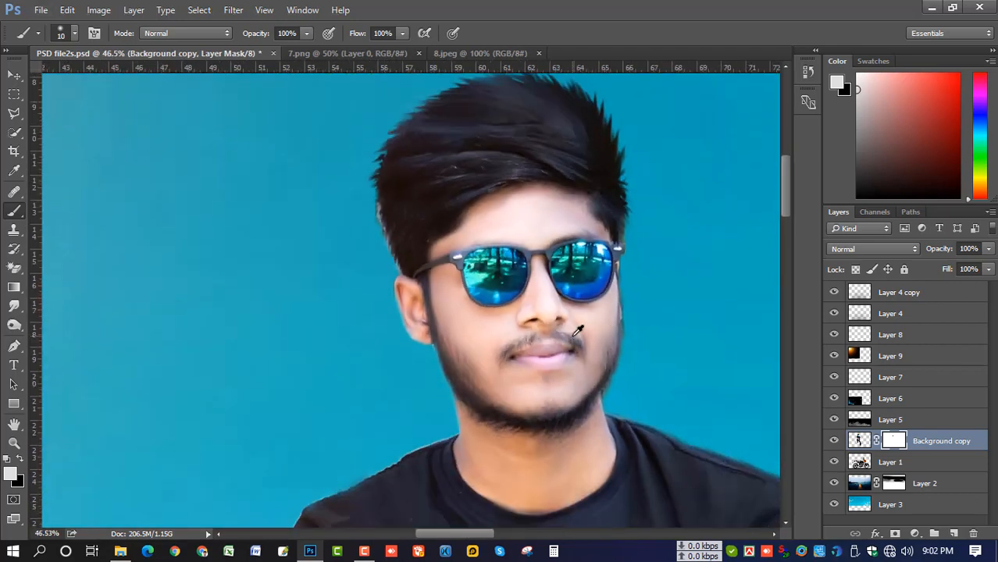
pyautogui.scroll(-3, 578, 328)
pyautogui.scroll(-2, 578, 328)
pyautogui.scroll(-2, 470, 245)
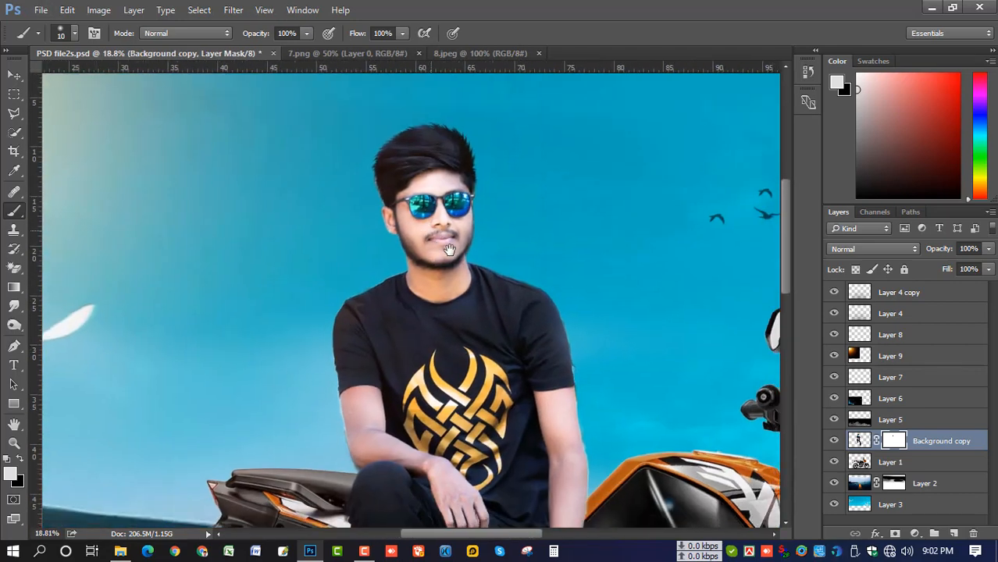
pyautogui.scroll(-2, 471, 245)
pyautogui.scroll(2, 471, 244)
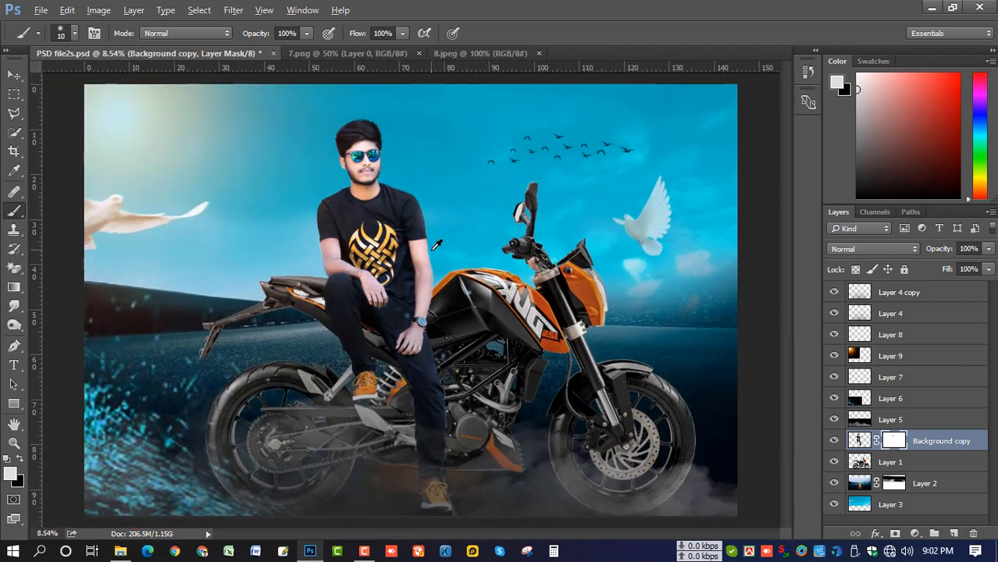
pyautogui.scroll(1, 422, 182)
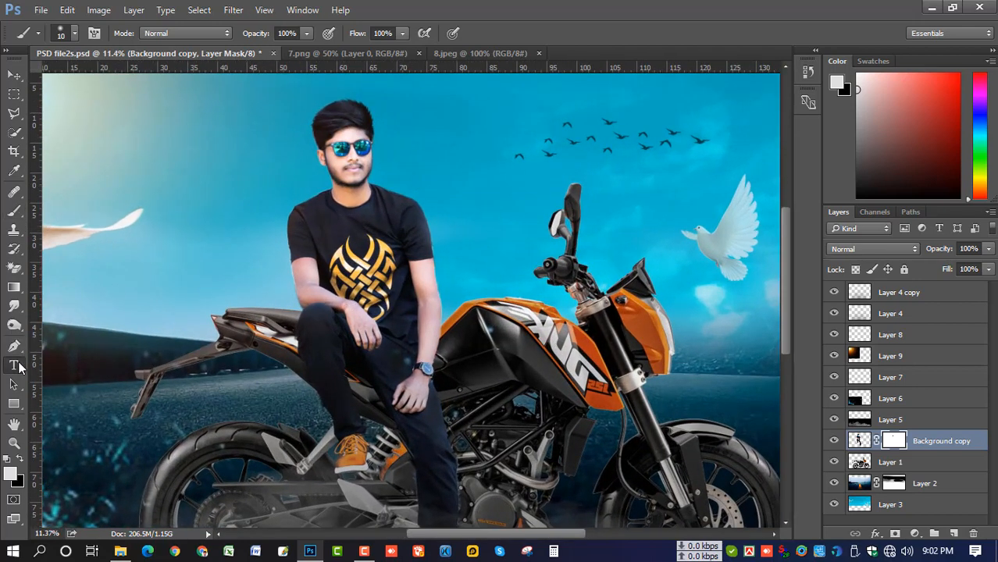
pyautogui.scroll(-3, 405, 140)
pyautogui.click(417, 128)
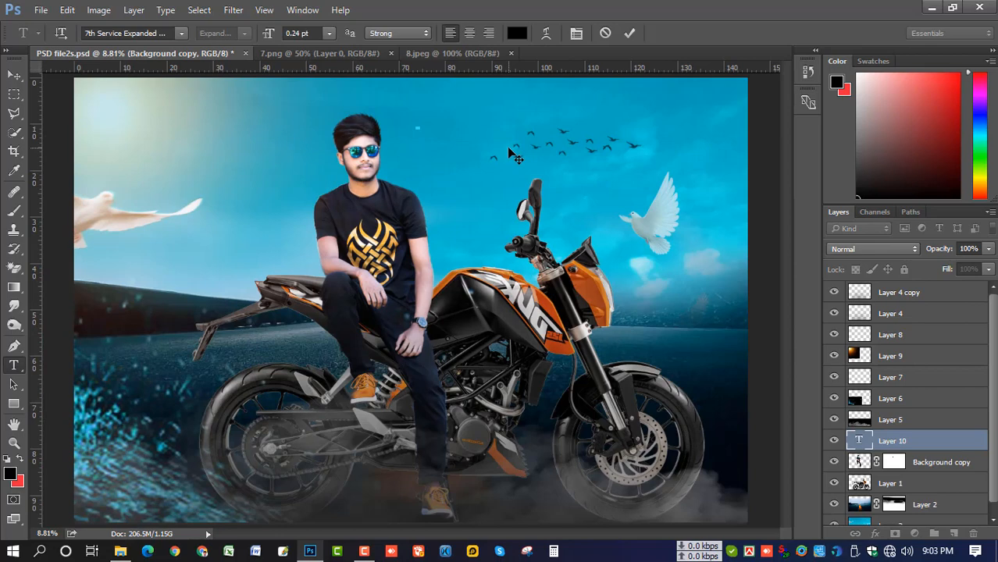
pyautogui.click(329, 32)
pyautogui.click(328, 281)
pyautogui.click(451, 188)
pyautogui.scroll(3, 436, 162)
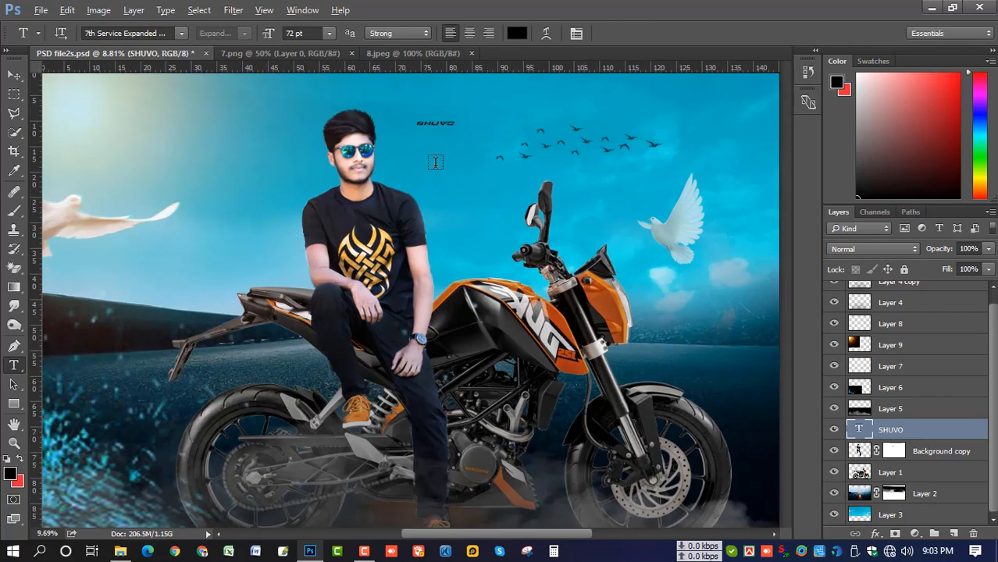
pyautogui.hotkey('ctrl', 't')
pyautogui.moveTo(462, 162); pyautogui.dragTo(563, 136)
pyautogui.press('Return')
pyautogui.moveTo(859, 445); pyautogui.dragTo(858, 462)
pyautogui.moveTo(469, 256)
pyautogui.mouseDown()
pyautogui.moveTo(469, 226)
pyautogui.moveTo(470, 238)
pyautogui.mouseUp()
pyautogui.press('Left')
pyautogui.press('Left')
pyautogui.click(387, 145)
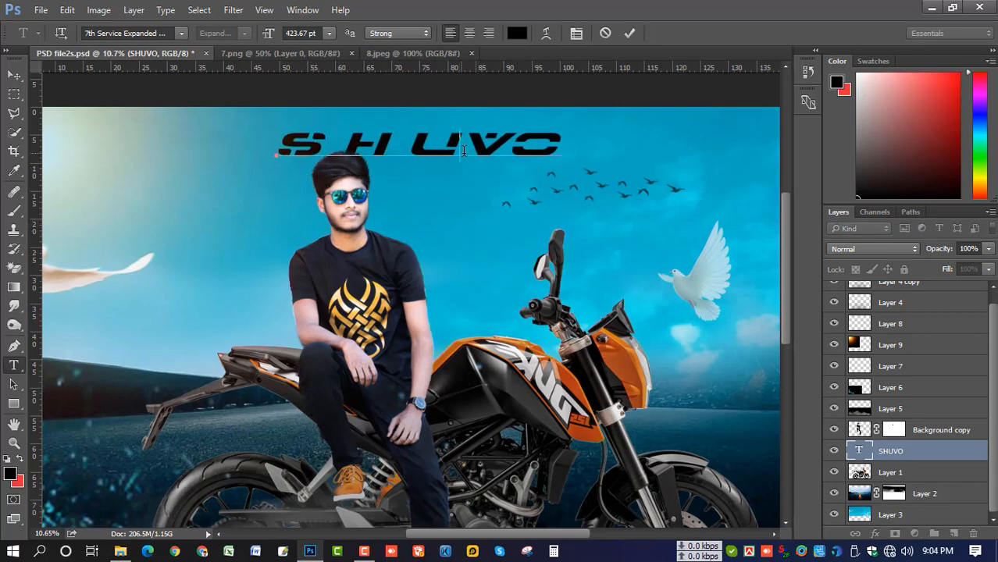
pyautogui.click(461, 145)
pyautogui.click(523, 144)
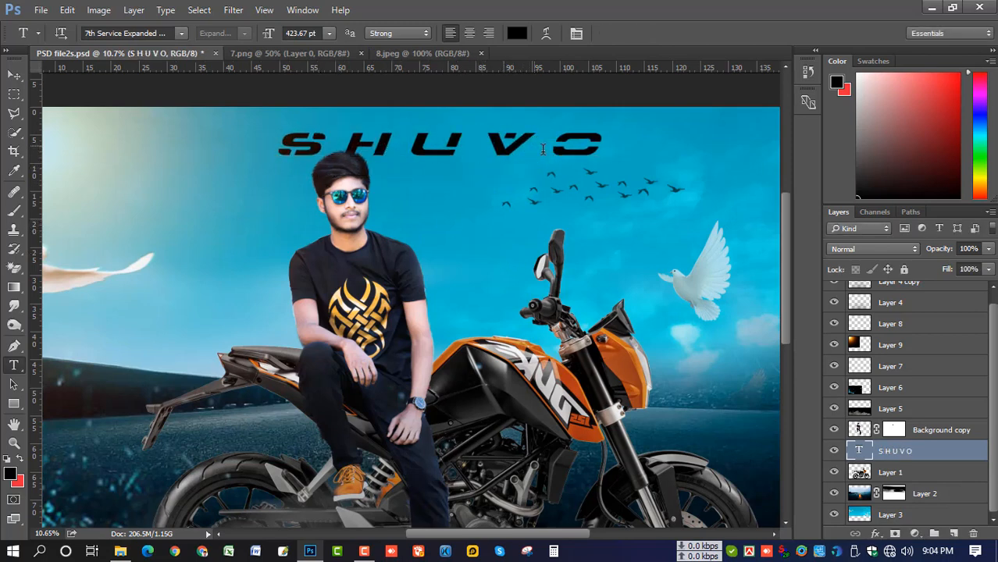
pyautogui.scroll(-2, 507, 188)
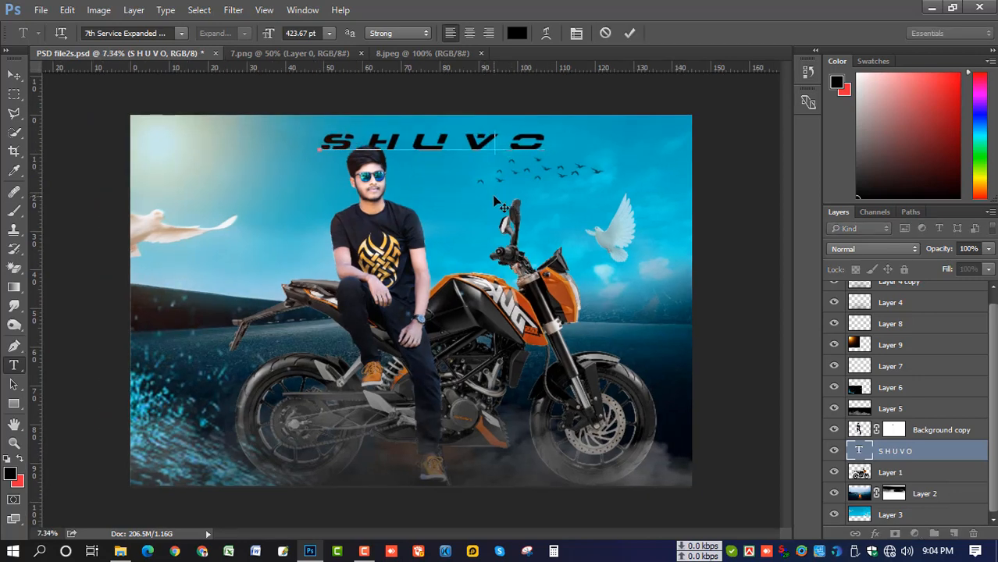
pyautogui.moveTo(494, 203)
pyautogui.mouseDown()
pyautogui.moveTo(512, 203)
pyautogui.moveTo(481, 203)
pyautogui.mouseUp()
pyautogui.hotkey('ctrl', 'Return')
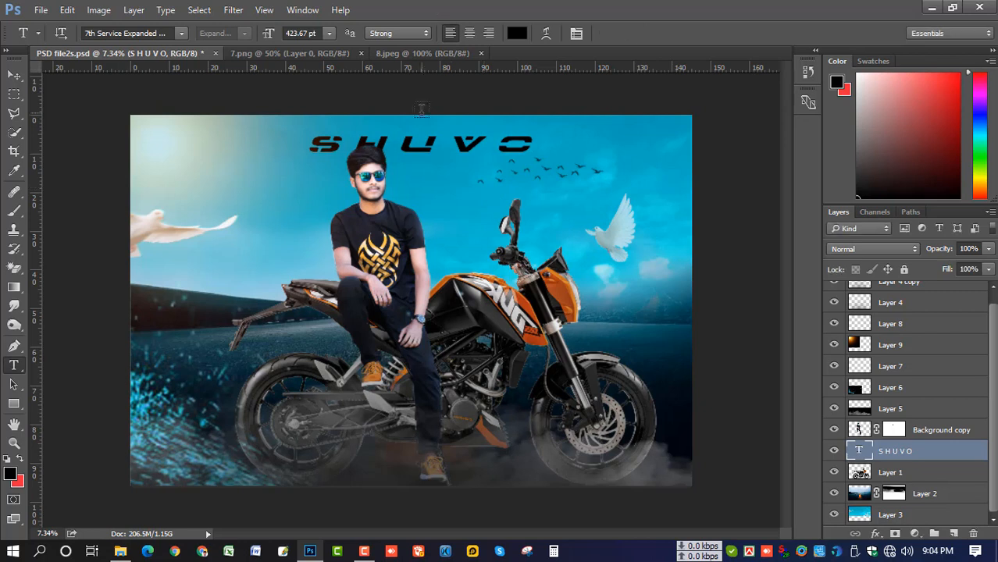
pyautogui.click(438, 142)
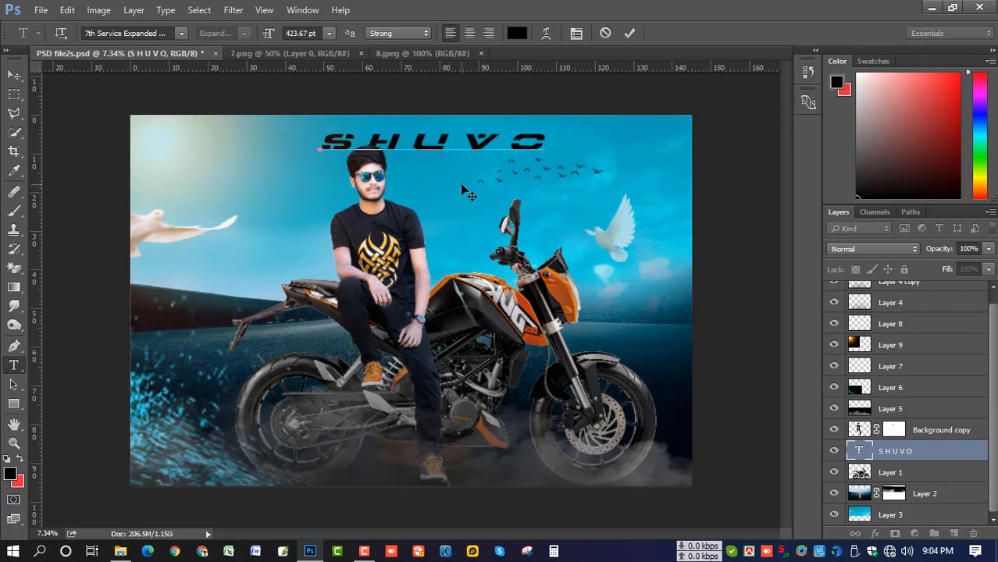
pyautogui.hotkey('ctrl', 'Return')
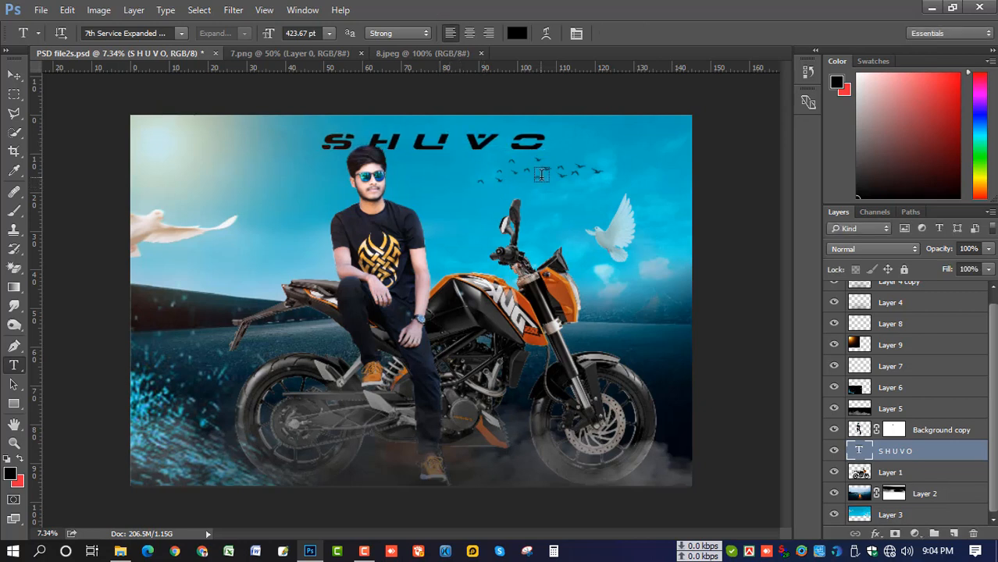
pyautogui.hotkey('ctrl', 't')
pyautogui.press('Return')
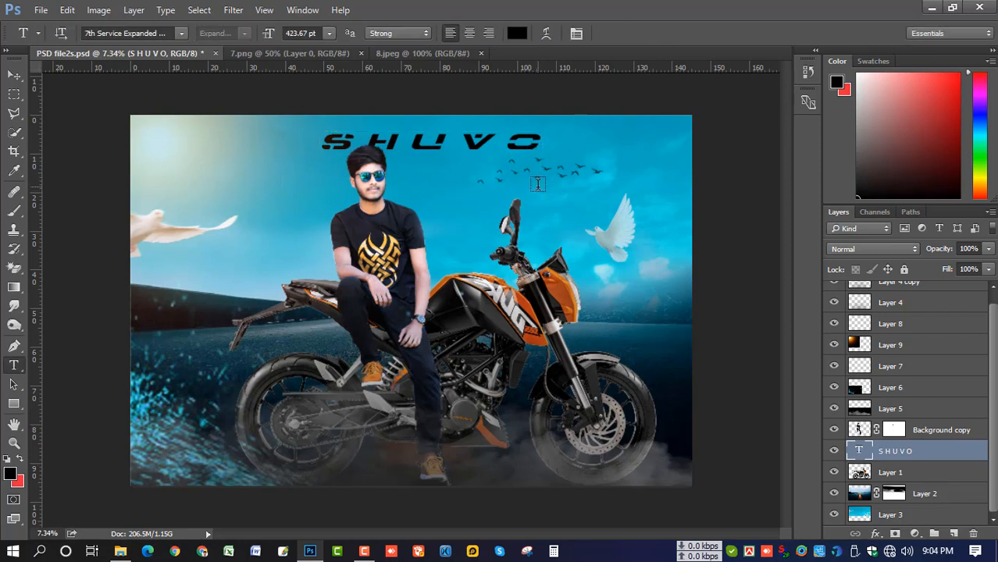
pyautogui.moveTo(912, 456); pyautogui.dragTo(954, 533)
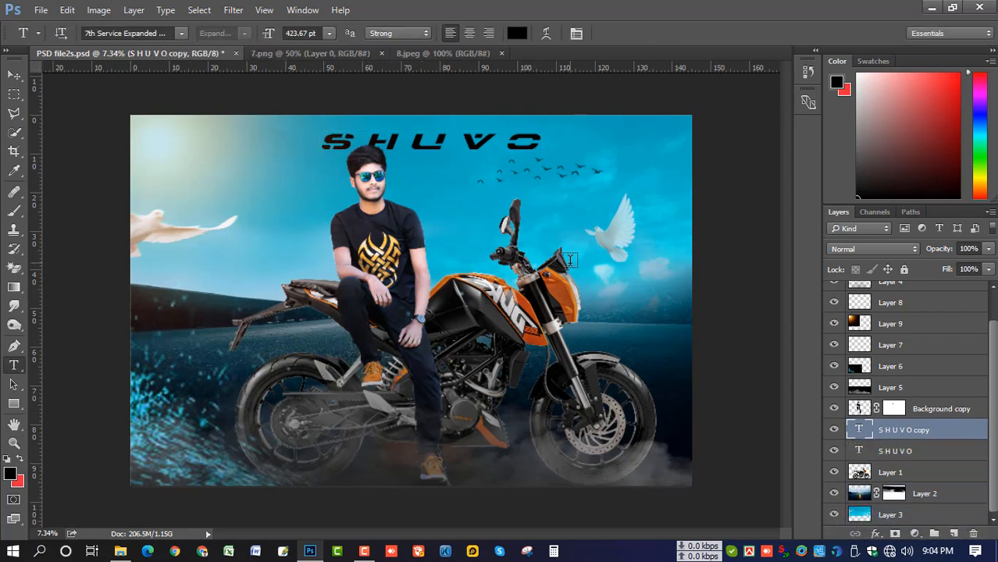
pyautogui.hotkey('ctrl', 't')
pyautogui.moveTo(421, 142); pyautogui.dragTo(484, 173)
pyautogui.doubleClick(484, 173)
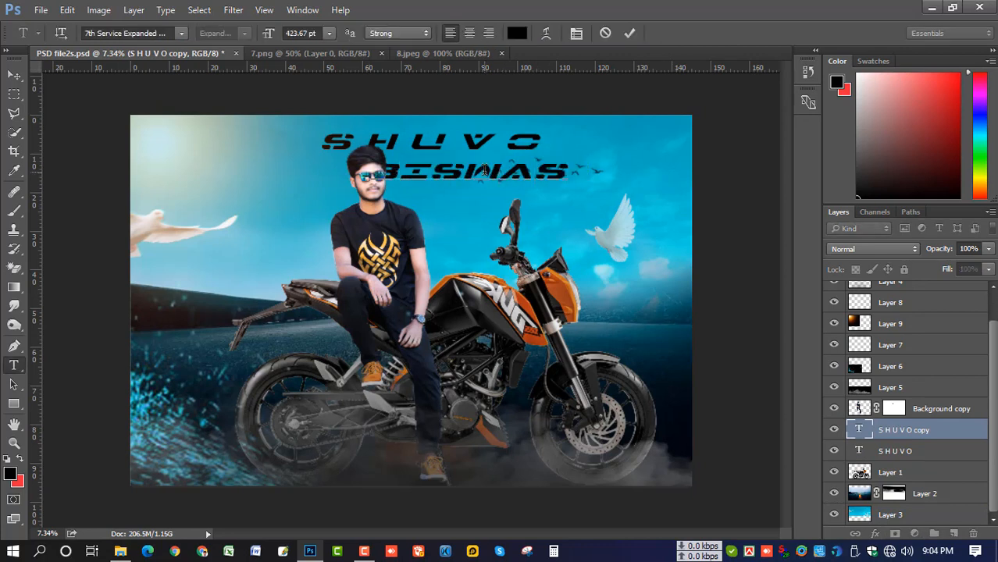
pyautogui.hotkey('ctrl', 'Return')
pyautogui.hotkey('ctrl', 't')
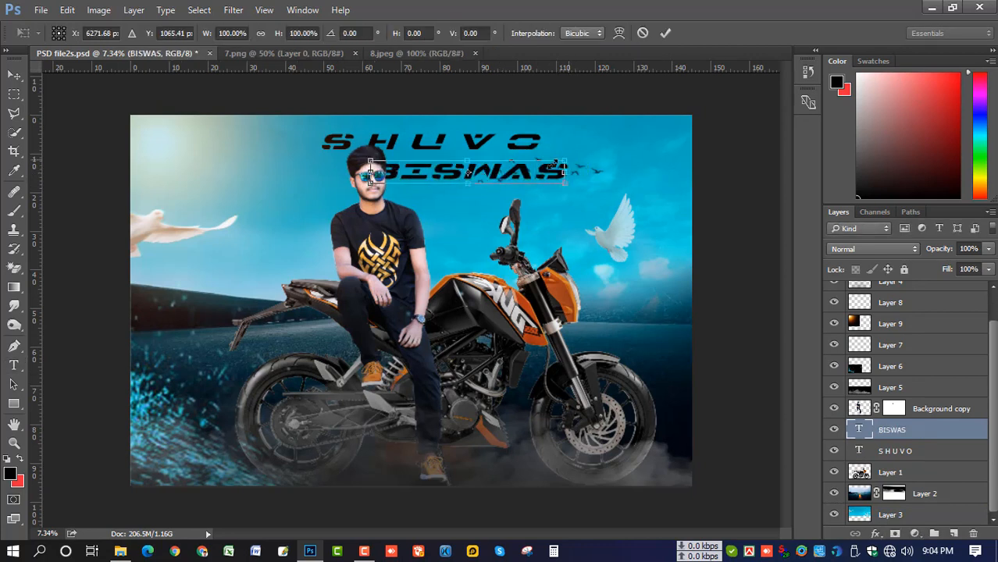
pyautogui.moveTo(569, 171); pyautogui.dragTo(521, 166)
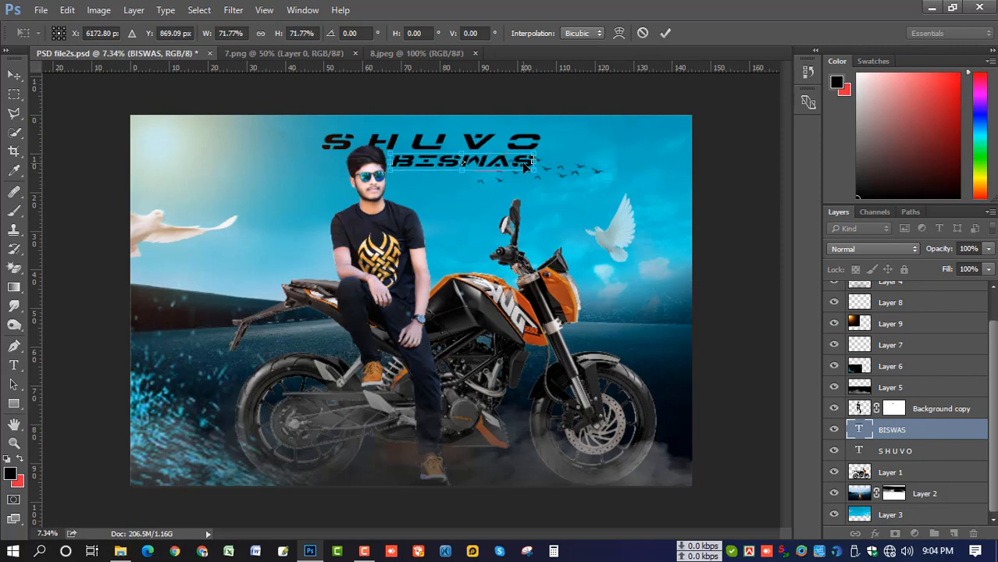
pyautogui.press('Return')
pyautogui.press('t')
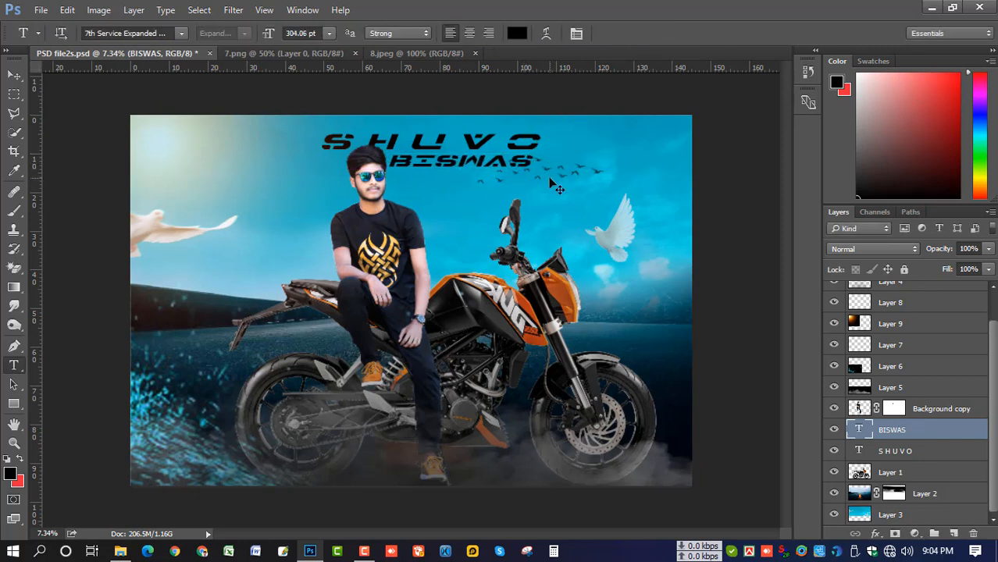
pyautogui.hotkey('ctrl', 't')
pyautogui.press('Return')
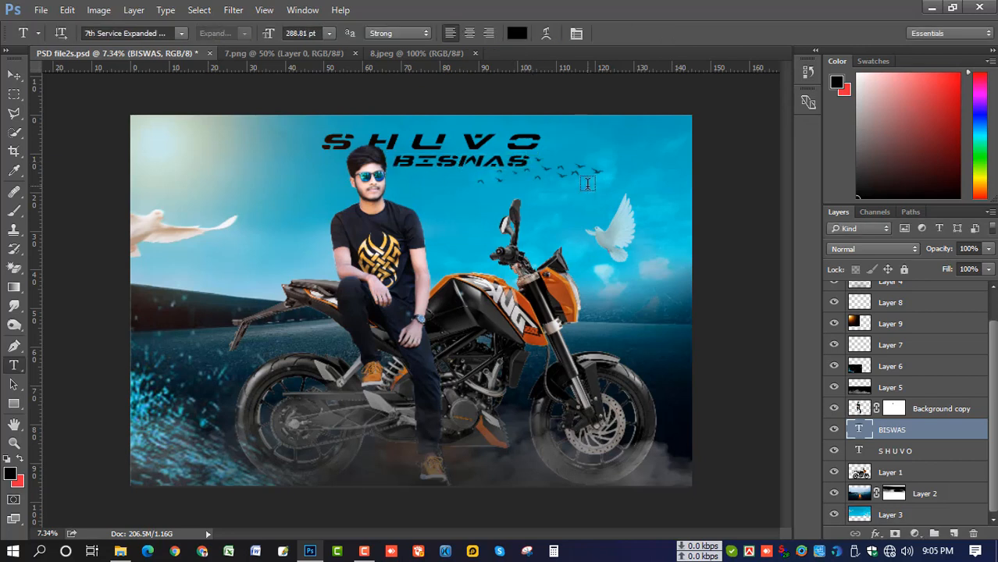
pyautogui.click(14, 75)
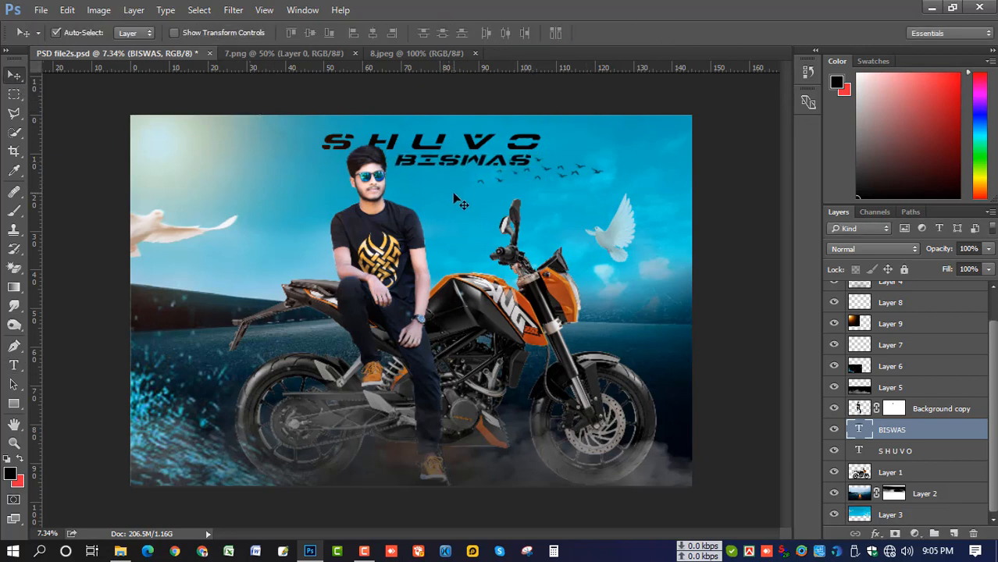
pyautogui.click(13, 365)
pyautogui.click(469, 142)
pyautogui.hotkey('ctrl', 'a')
pyautogui.click(516, 33)
pyautogui.write('ffffff')
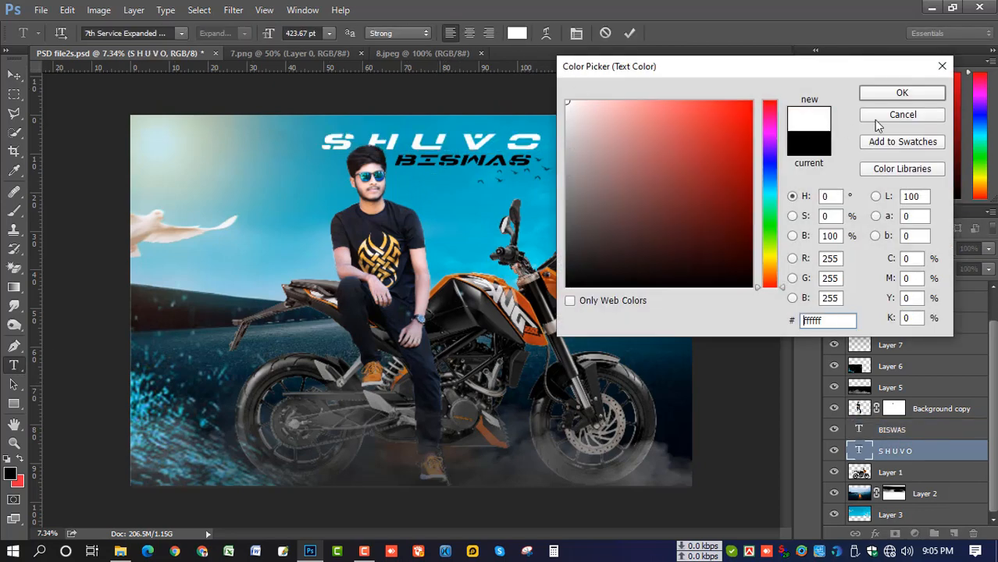
pyautogui.click(933, 92)
pyautogui.hotkey('ctrl', 'Return')
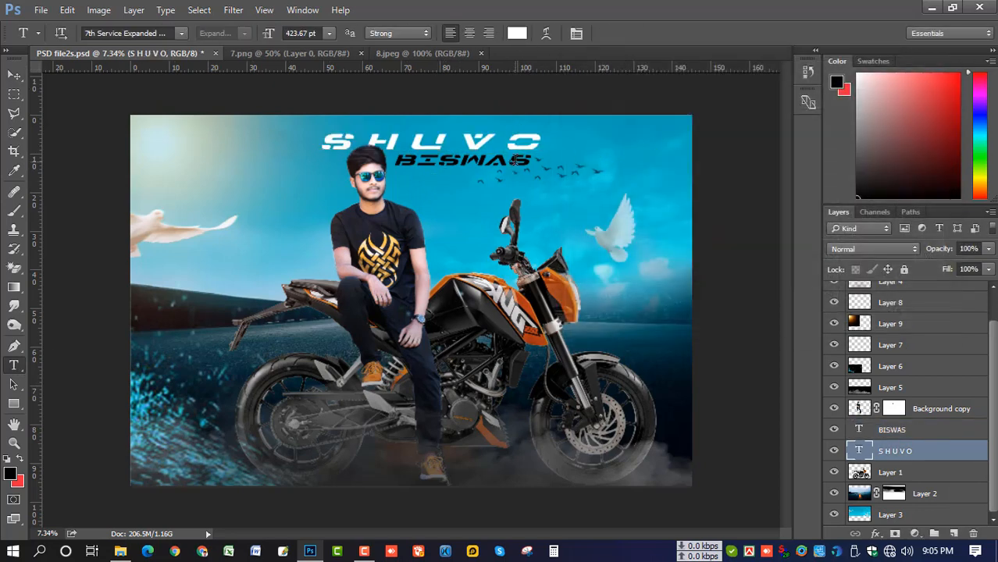
pyautogui.click(516, 160)
pyautogui.hotkey('ctrl', 'a')
pyautogui.click(516, 33)
pyautogui.write('ffffff')
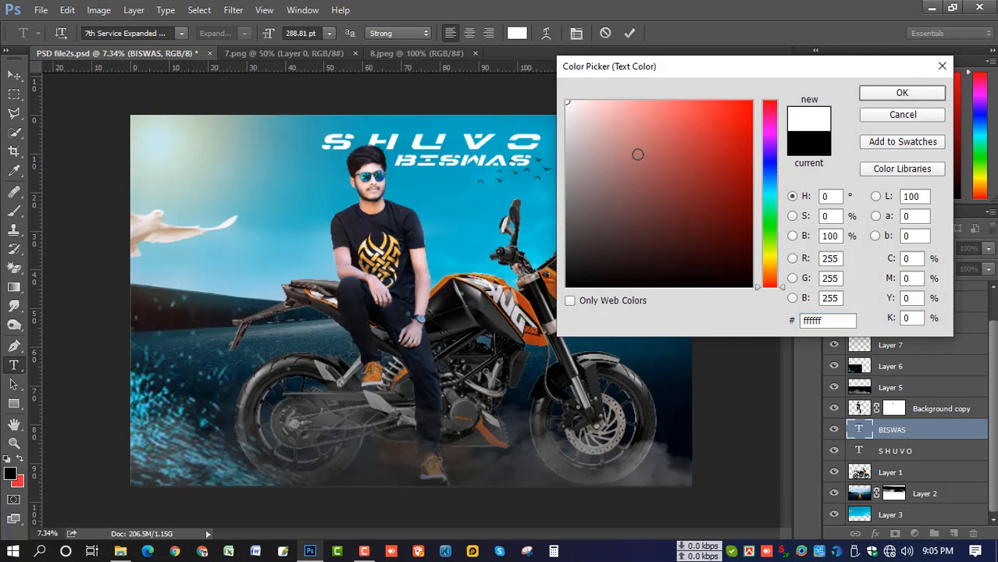
pyautogui.press('Return')
pyautogui.hotkey('ctrl', 'Return')
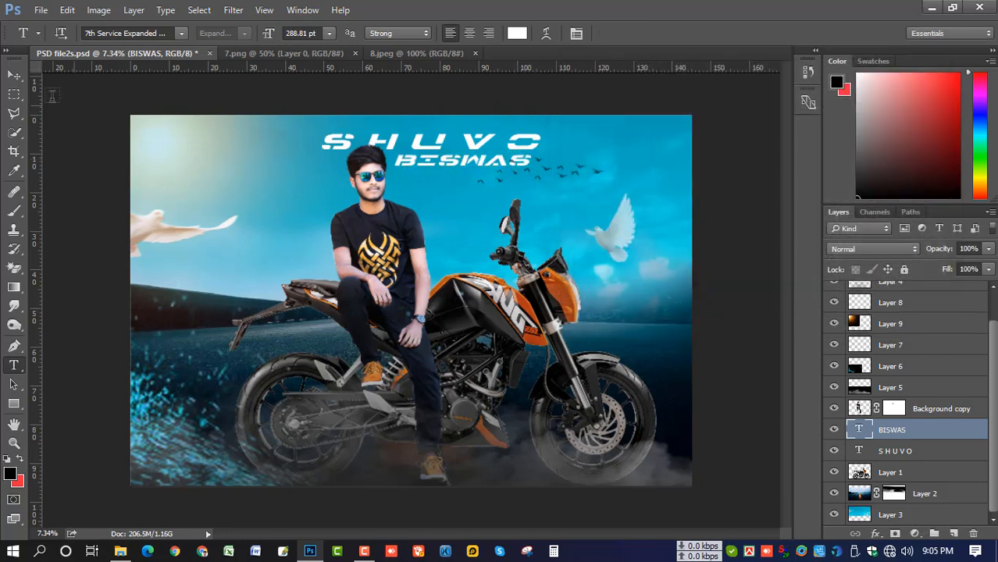
pyautogui.press('v')
pyautogui.click(897, 451)
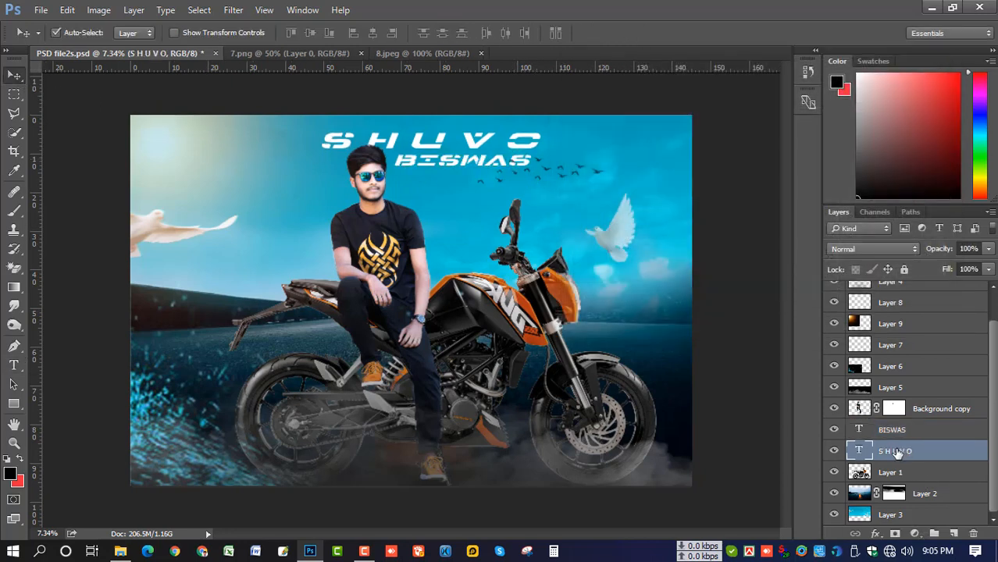
# Try nudging the BISWAS layer right, then undo the nudge
pyautogui.click(904, 431)
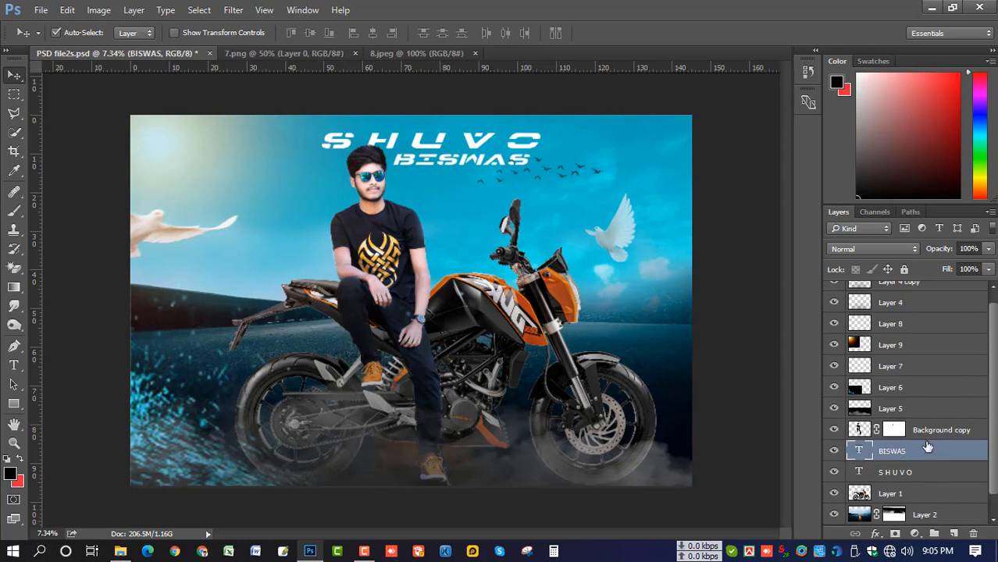
pyautogui.scroll(2, 928, 445)
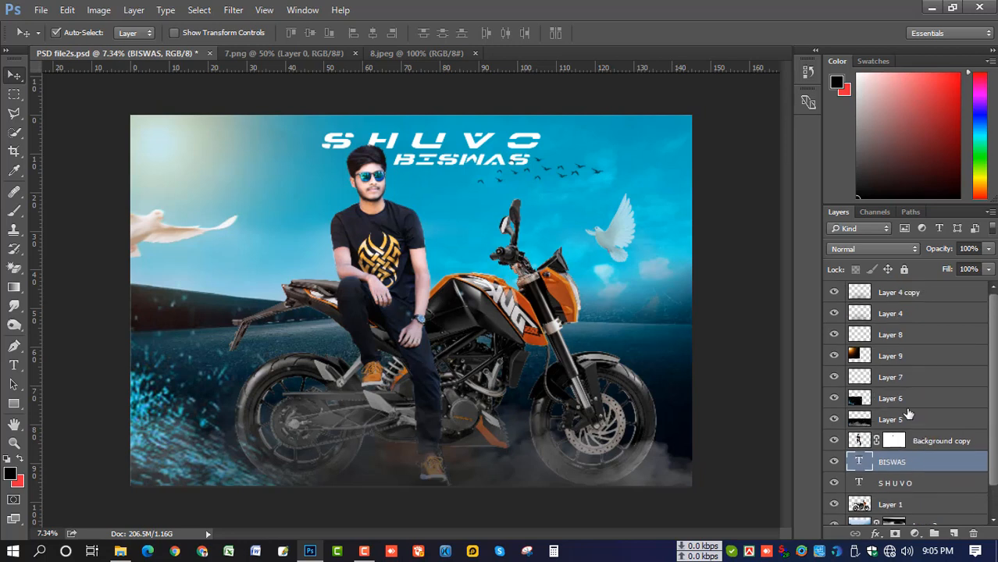
pyautogui.hotkey('shift', 'Right')
pyautogui.hotkey('shift', 'Right')
pyautogui.hotkey('shift', 'Right')
pyautogui.hotkey('shift', 'Right')
pyautogui.hotkey('shift', 'Right')
pyautogui.hotkey('shift', 'Right')
pyautogui.hotkey('shift', 'Right')
pyautogui.hotkey('shift', 'Right')
pyautogui.hotkey('shift', 'Right')
pyautogui.hotkey('shift', 'Right')
pyautogui.hotkey('shift', 'Right')
pyautogui.hotkey('shift', 'Right')
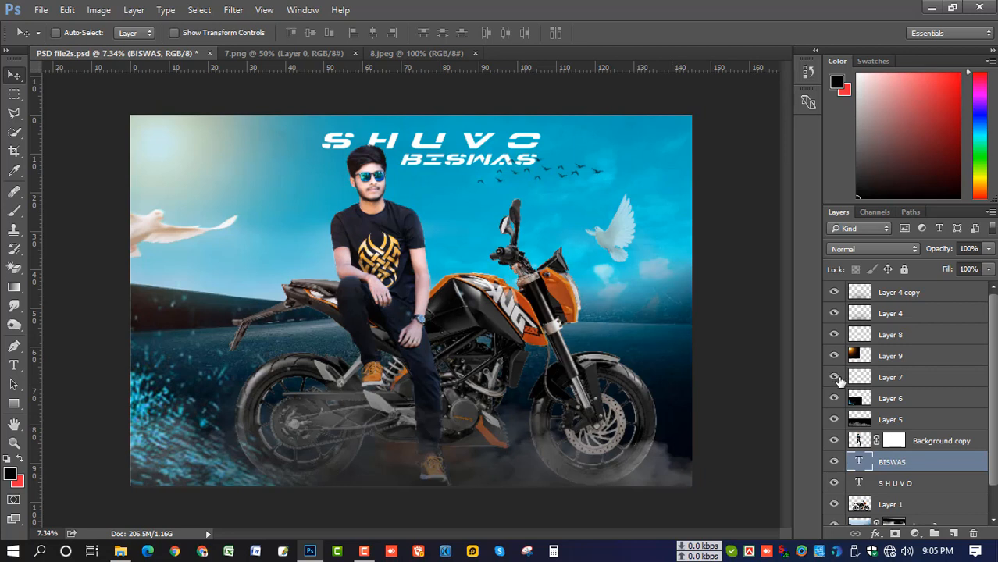
pyautogui.hotkey('ctrl', 'z')
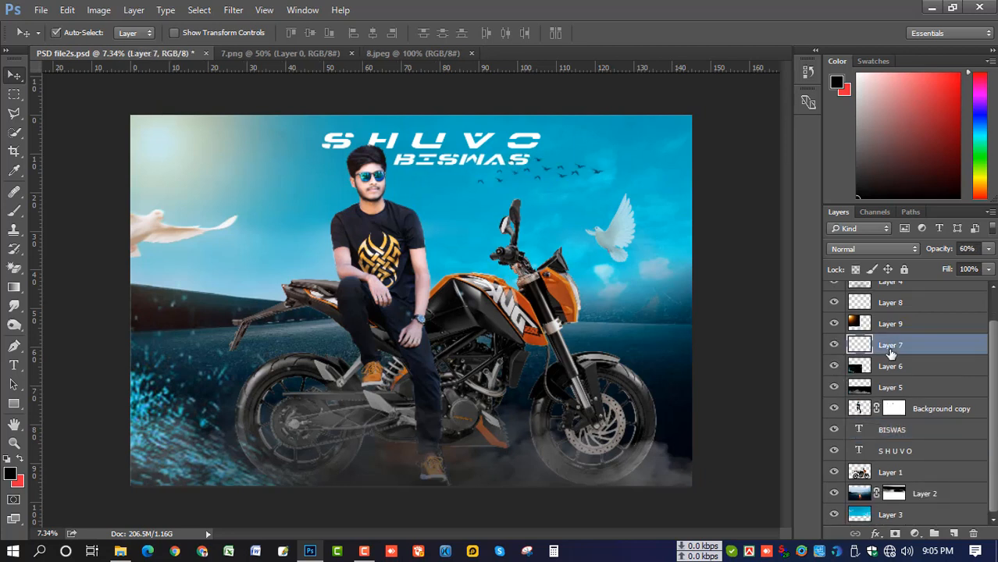
# Move the flock of birds on Layer 7 to the right
pyautogui.click(854, 347)
pyautogui.hotkey('ctrl', 't')
pyautogui.moveTo(576, 177); pyautogui.dragTo(602, 178)
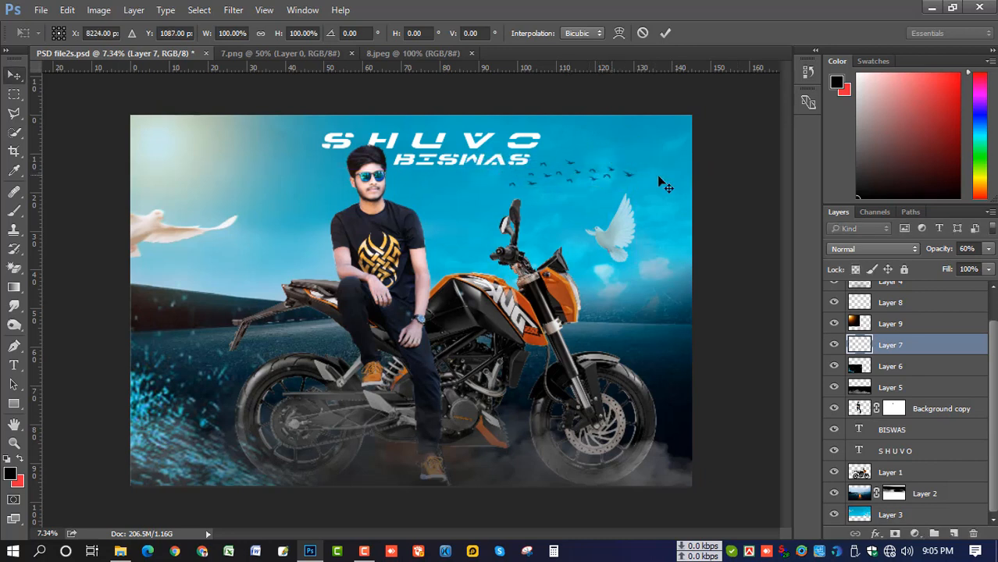
pyautogui.press('Return')
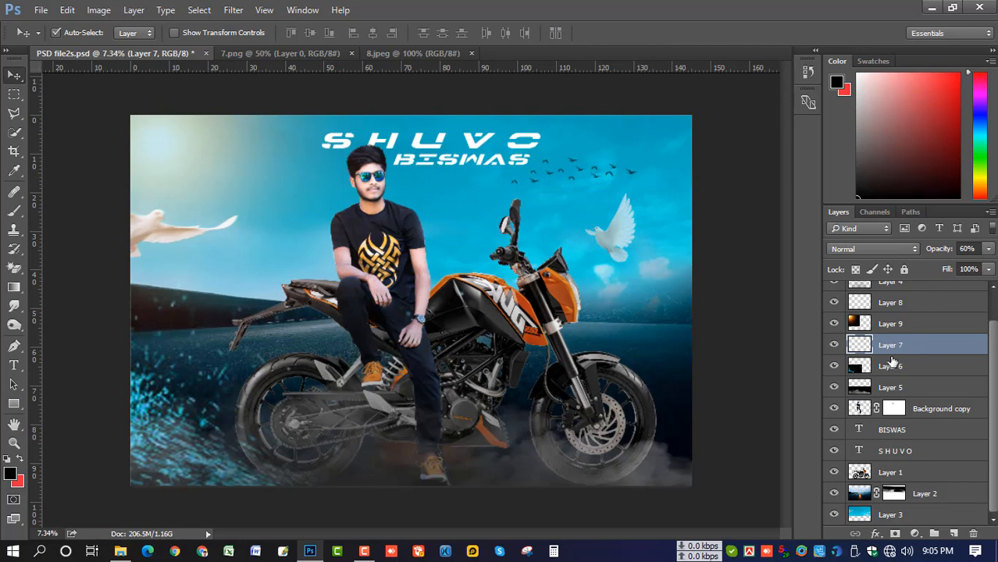
# Nudge the right-hand dove on Layer 8 slightly right and up
pyautogui.scroll(1, 892, 360)
pyautogui.click(833, 323)
pyautogui.click(833, 323)
pyautogui.click(867, 325)
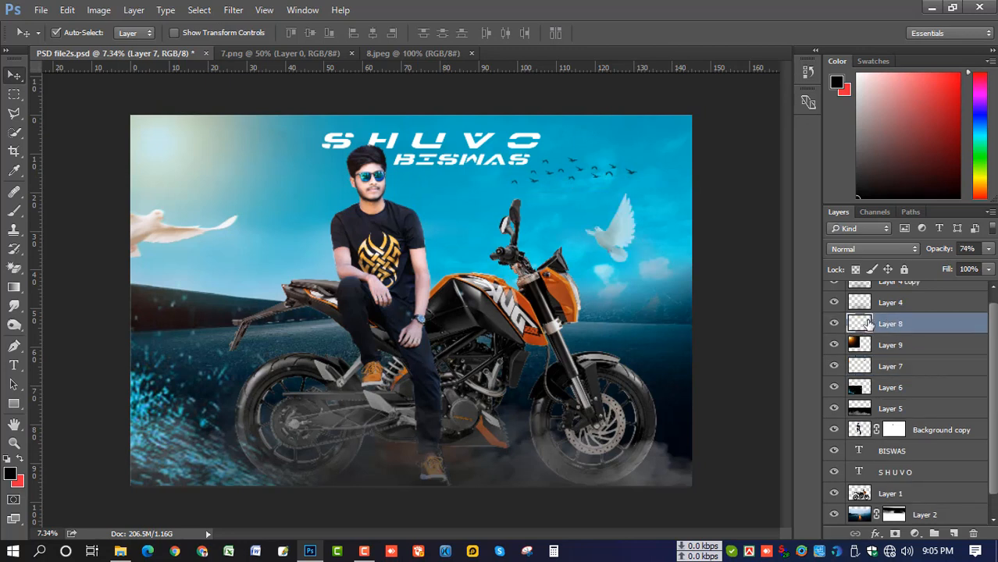
pyautogui.hotkey('ctrl', 't')
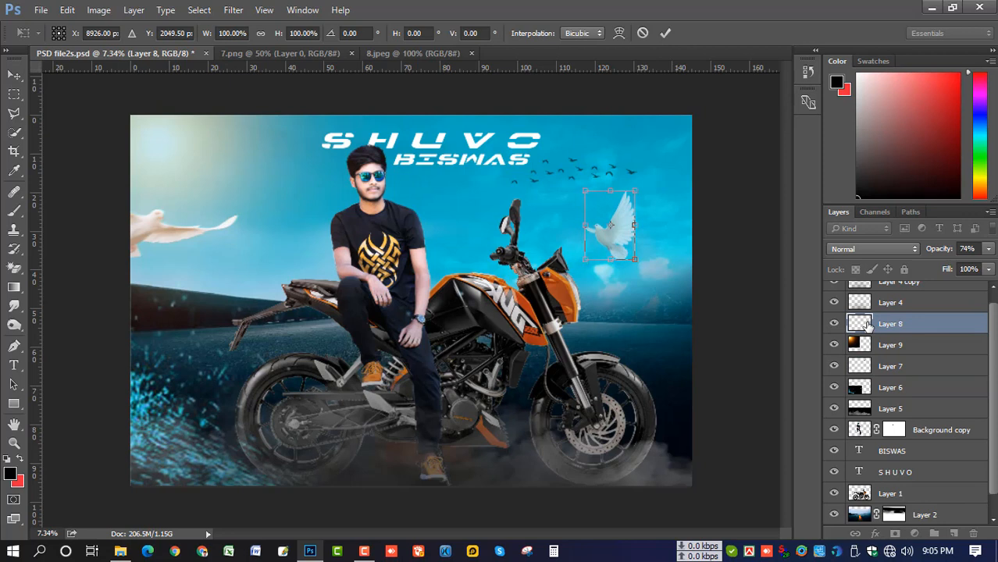
pyautogui.press('Right')
pyautogui.press('Right')
pyautogui.press('Right')
pyautogui.press('Right')
pyautogui.press('Up')
pyautogui.press('Up')
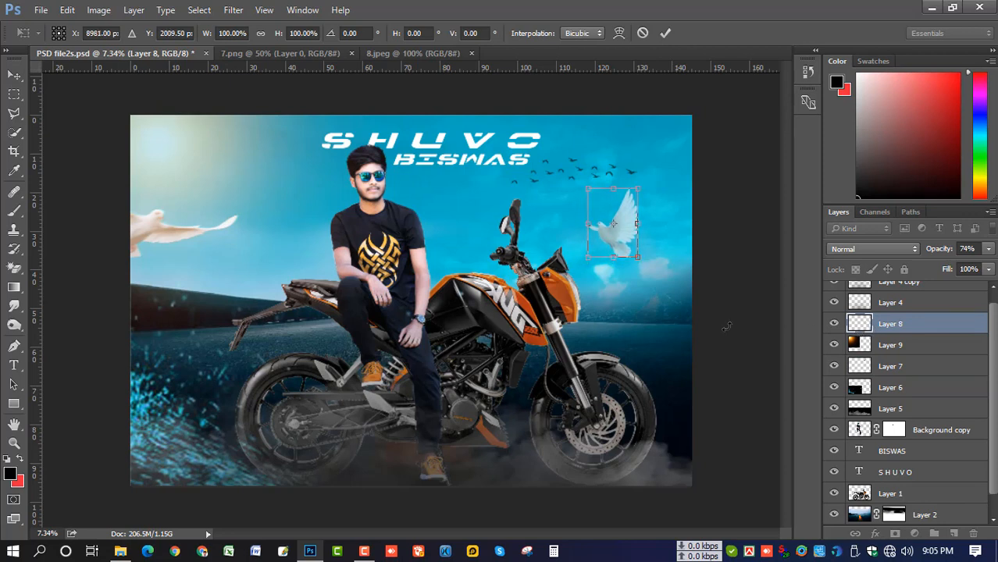
pyautogui.press('Return')
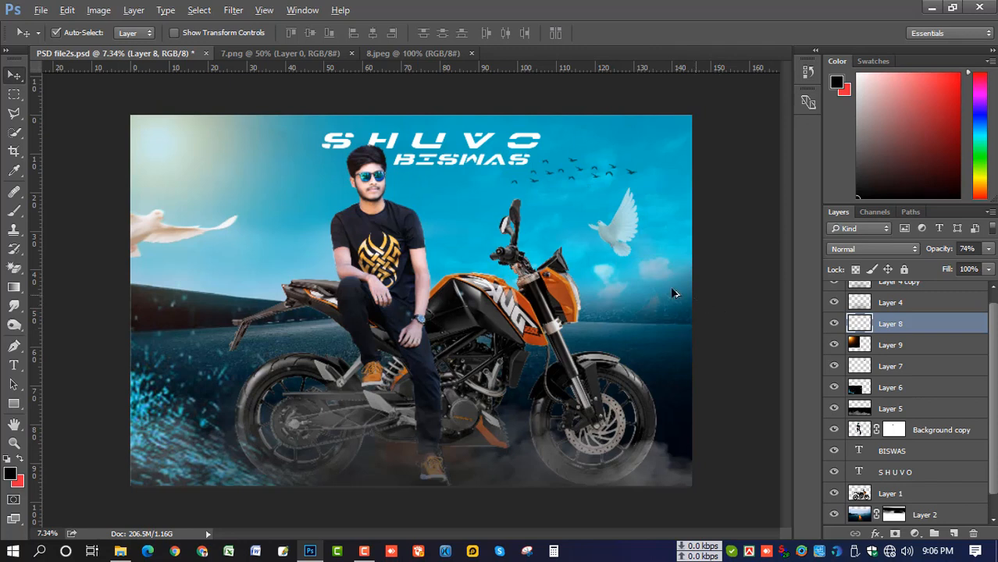
# Zoom in on the man's face and apply the Background copy layer mask permanently
pyautogui.scroll(1, 670, 290)
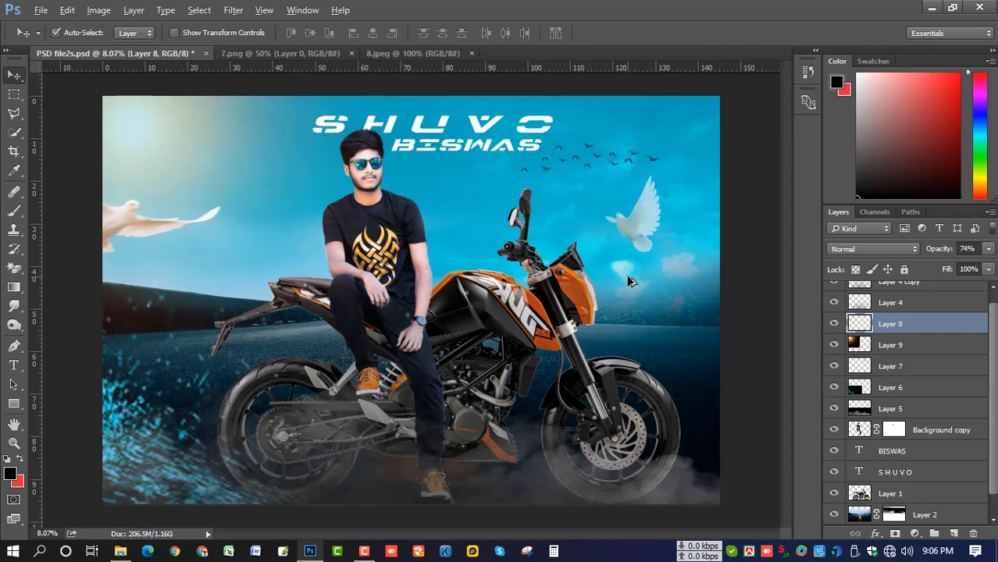
pyautogui.scroll(7, 393, 183)
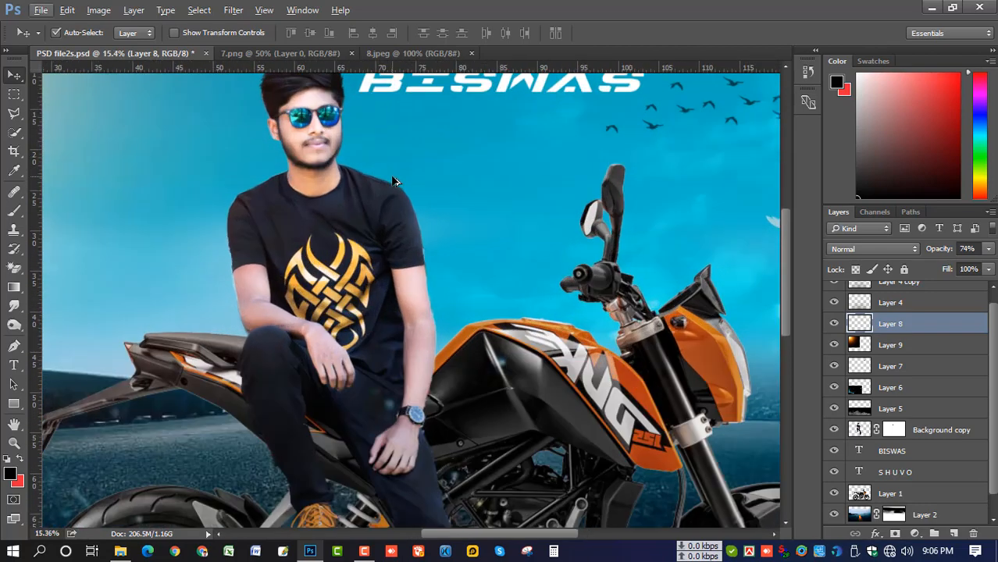
pyautogui.moveTo(329, 143); pyautogui.dragTo(438, 258)
pyautogui.scroll(10, 438, 258)
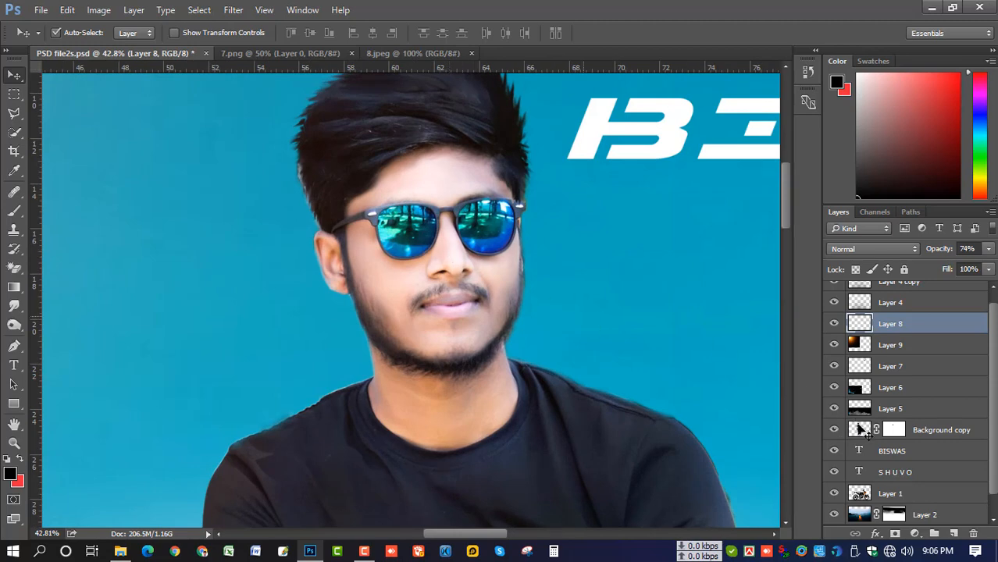
pyautogui.click(861, 432)
pyautogui.click(897, 434)
pyautogui.rightClick(896, 434)
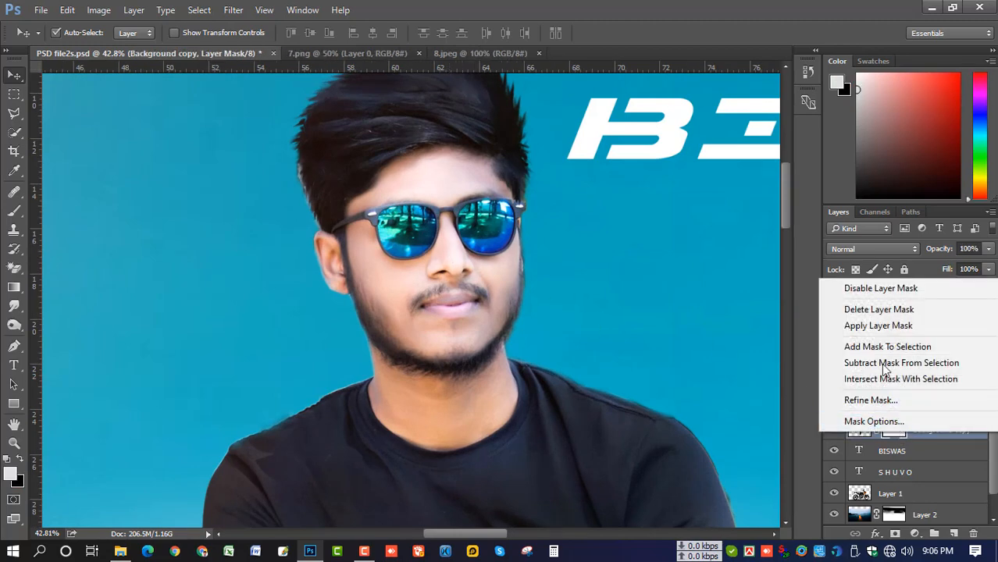
pyautogui.click(878, 325)
pyautogui.scroll(3, 449, 268)
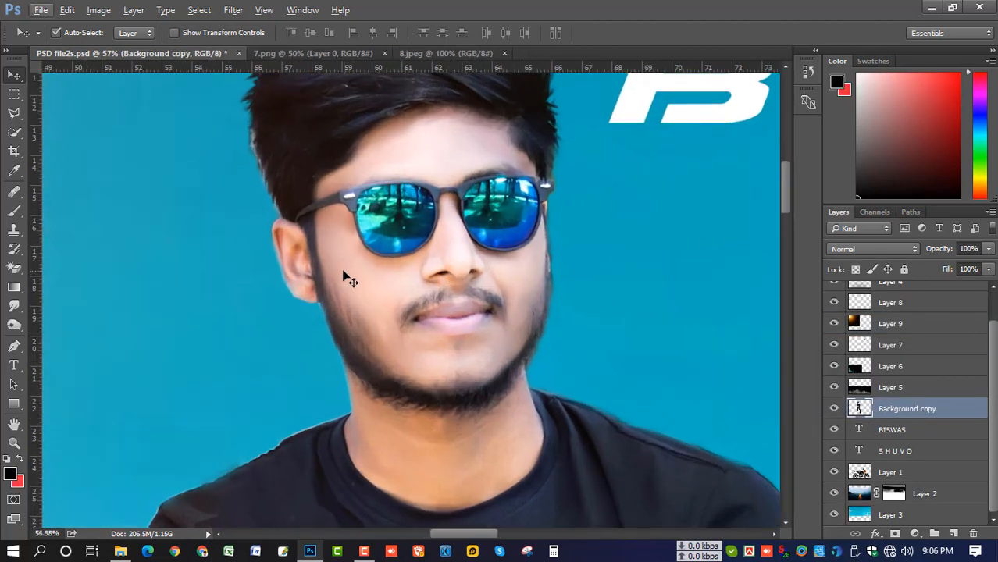
# Trace a closed Pen path around the left sunglass lens
pyautogui.click(14, 346)
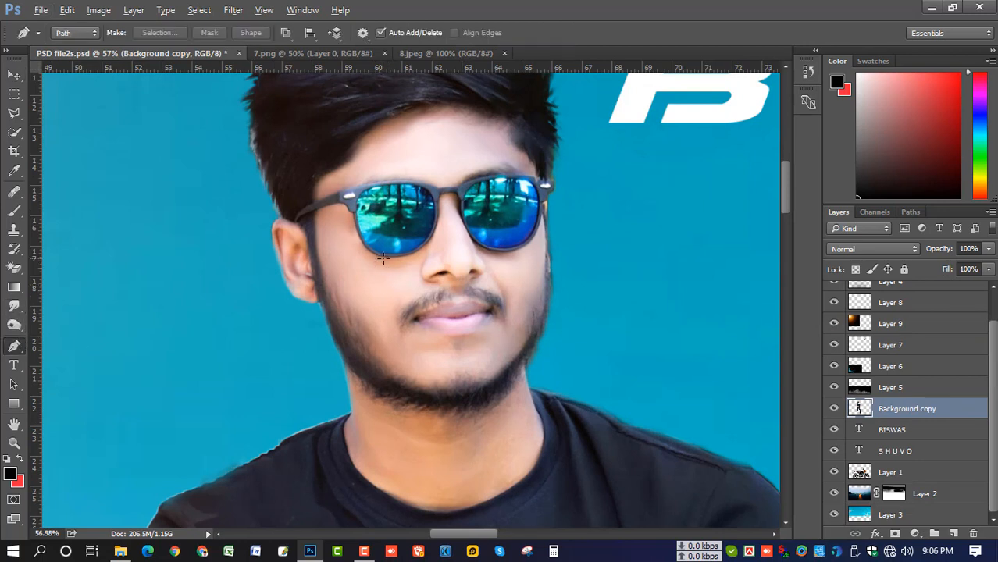
pyautogui.scroll(3, 383, 259)
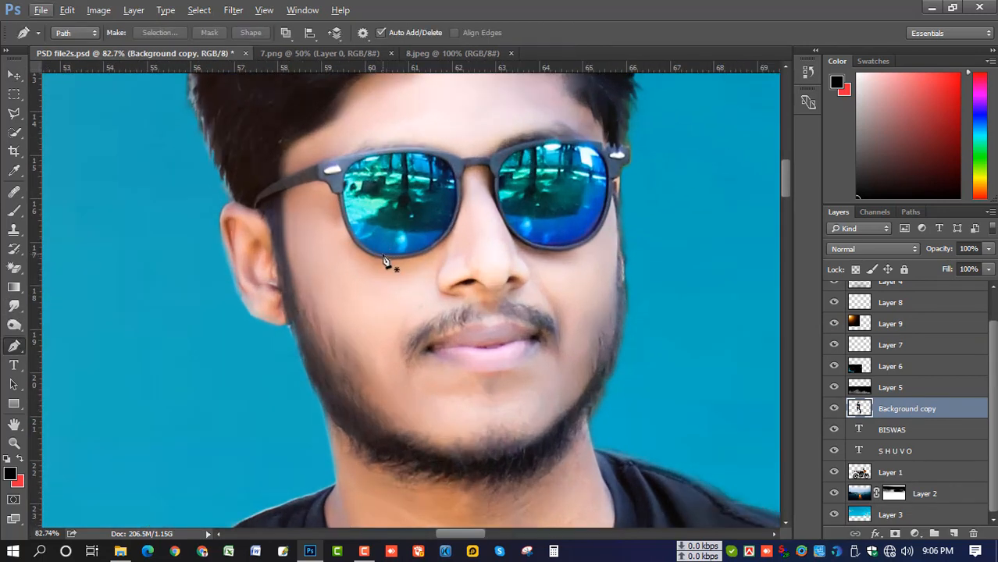
pyautogui.click(383, 254)
pyautogui.moveTo(344, 189); pyautogui.dragTo(342, 132)
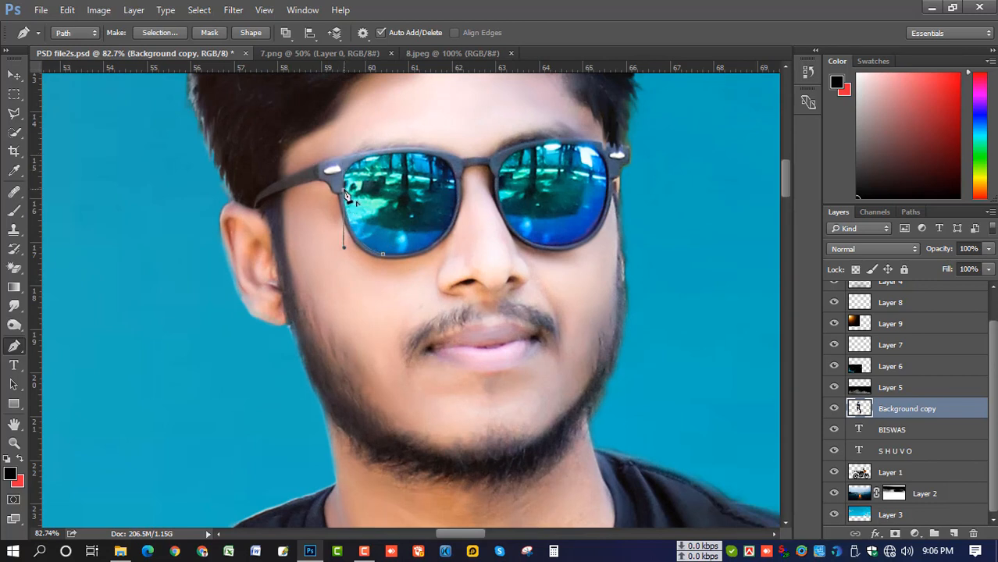
pyautogui.moveTo(414, 151); pyautogui.dragTo(497, 155)
pyautogui.keyDown('alt'); pyautogui.click(416, 153); pyautogui.keyUp('alt')
pyautogui.moveTo(456, 217); pyautogui.dragTo(446, 283)
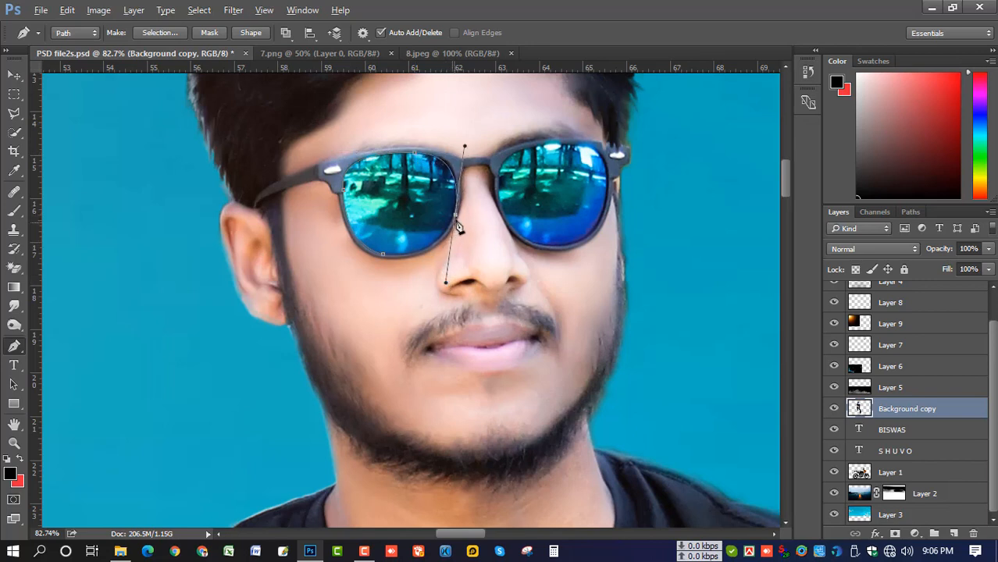
pyautogui.moveTo(395, 254); pyautogui.dragTo(358, 250)
pyautogui.keyDown('alt'); pyautogui.click(396, 256); pyautogui.keyUp('alt')
pyautogui.click(383, 254)
# Trace the right lens with the Pen tool and turn both lens paths into a selection
pyautogui.moveTo(501, 269); pyautogui.dragTo(349, 290)
pyautogui.click(359, 251)
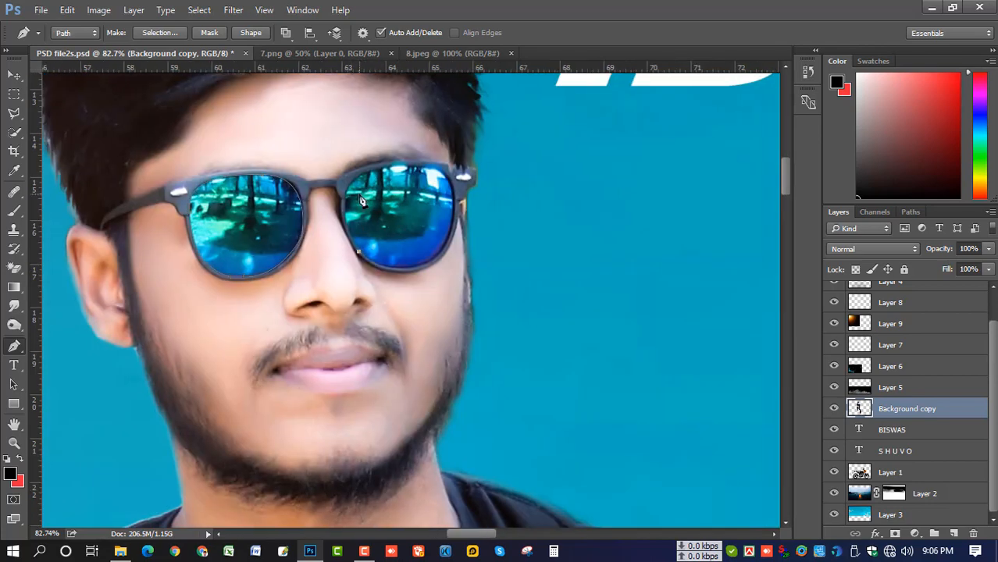
pyautogui.moveTo(359, 177); pyautogui.dragTo(397, 154)
pyautogui.keyDown('alt'); pyautogui.click(359, 178); pyautogui.keyUp('alt')
pyautogui.moveTo(482, 207); pyautogui.dragTo(482, 203)
pyautogui.keyDown('alt'); pyautogui.click(447, 177); pyautogui.keyUp('alt')
pyautogui.moveTo(429, 259); pyautogui.dragTo(392, 287)
pyautogui.keyDown('alt'); pyautogui.click(429, 260); pyautogui.keyUp('alt')
pyautogui.moveTo(365, 259); pyautogui.dragTo(338, 241)
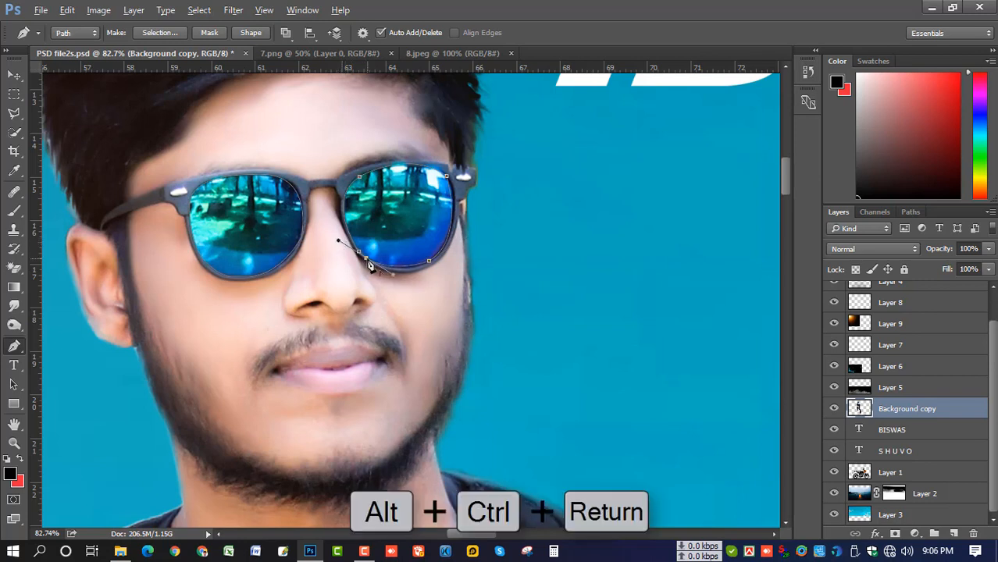
pyautogui.keyDown('alt'); pyautogui.click(365, 260); pyautogui.keyUp('alt')
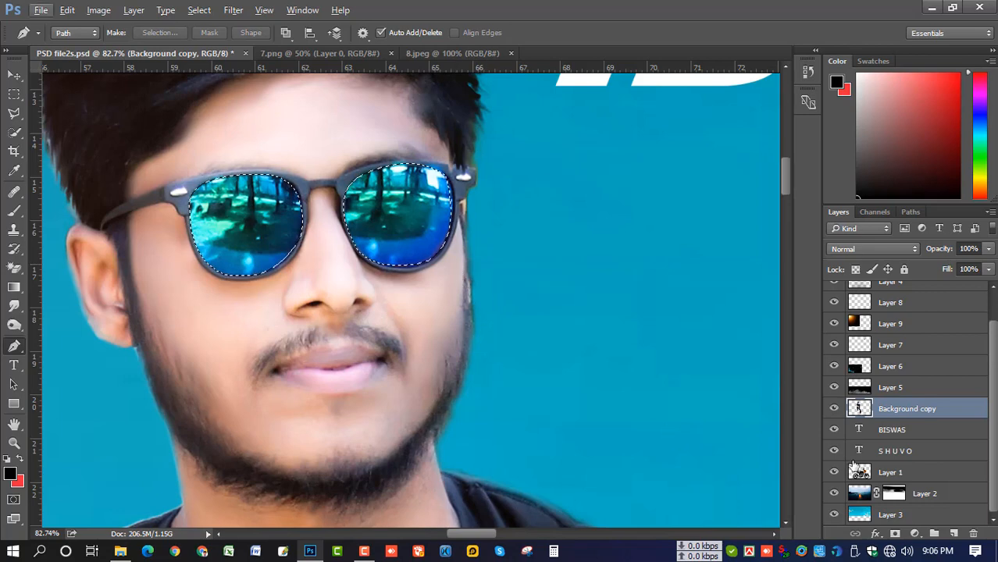
pyautogui.hotkey('ctrl', 'j')
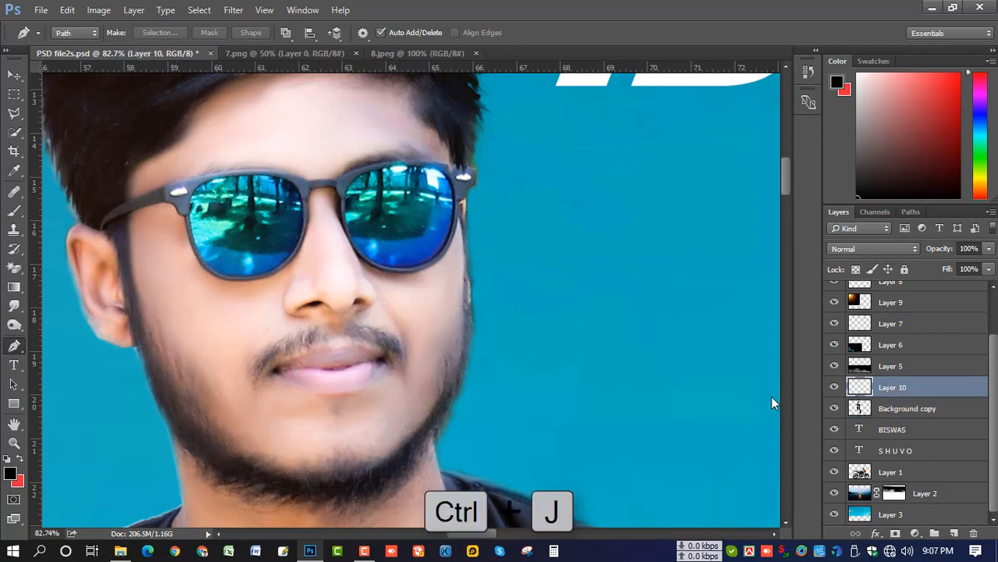
# Load the Layer 10 lens shapes as a selection
pyautogui.keyDown('ctrl'); pyautogui.click(858, 387); pyautogui.keyUp('ctrl')
pyautogui.scroll(-3, 592, 323)
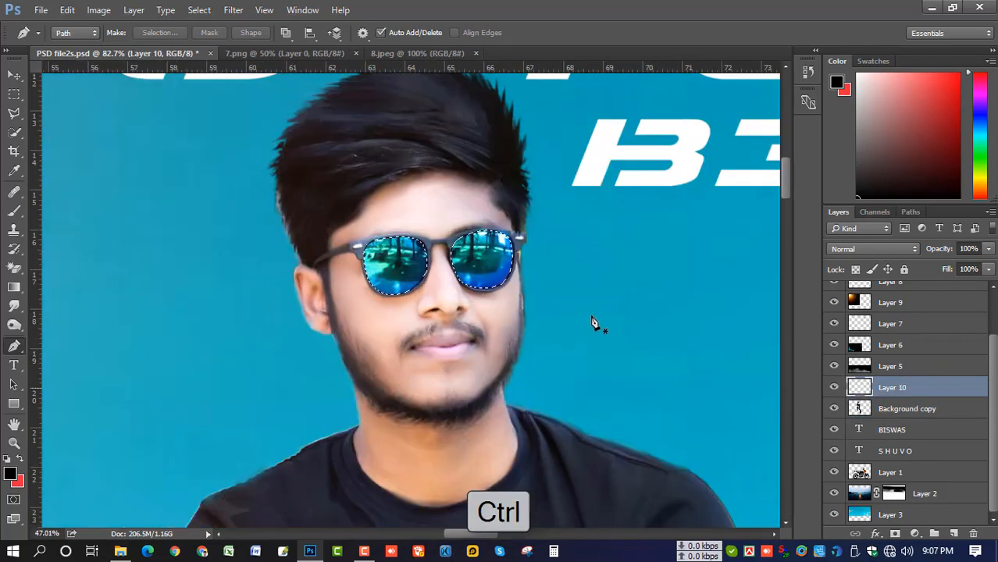
pyautogui.scroll(-5, 591, 323)
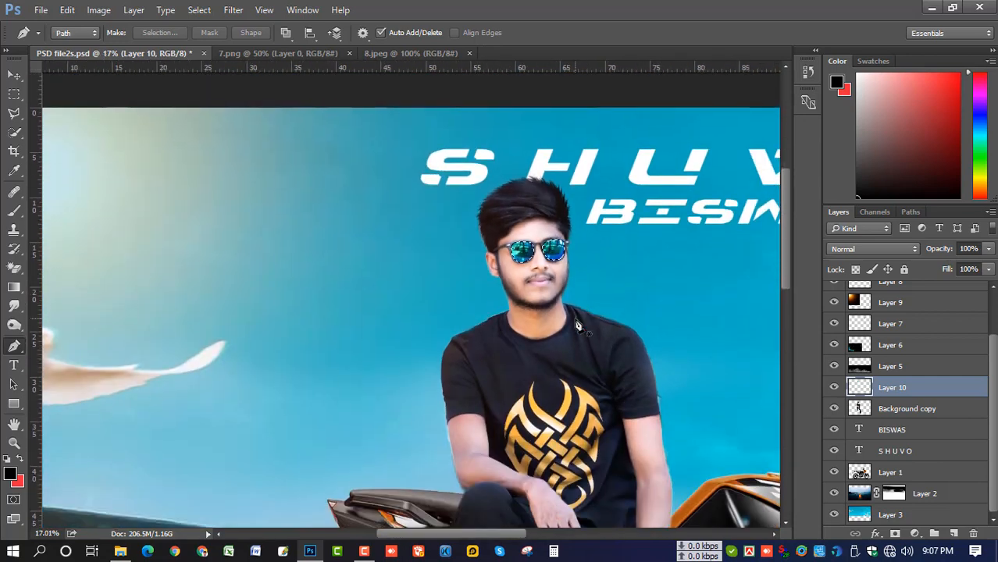
# Sample the shirt's gold pattern and pick a light orange (#ffd382) as background colour
pyautogui.press('i')
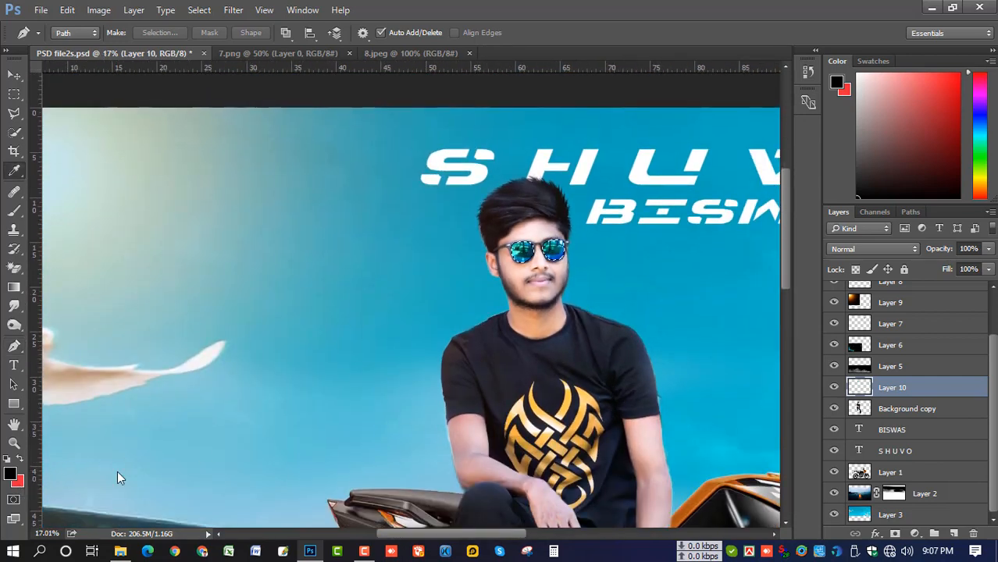
pyautogui.click(581, 405)
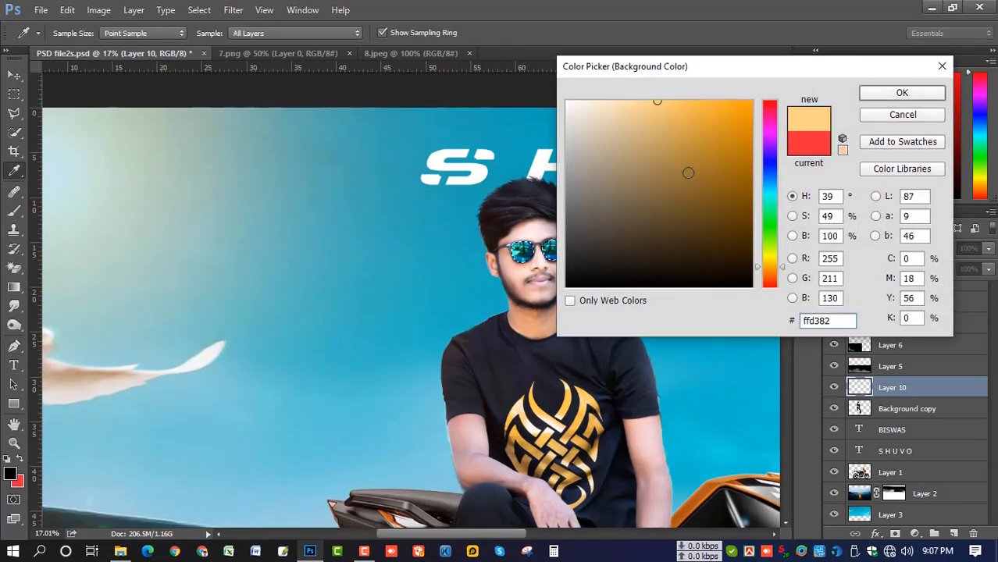
pyautogui.click(715, 114)
pyautogui.click(901, 92)
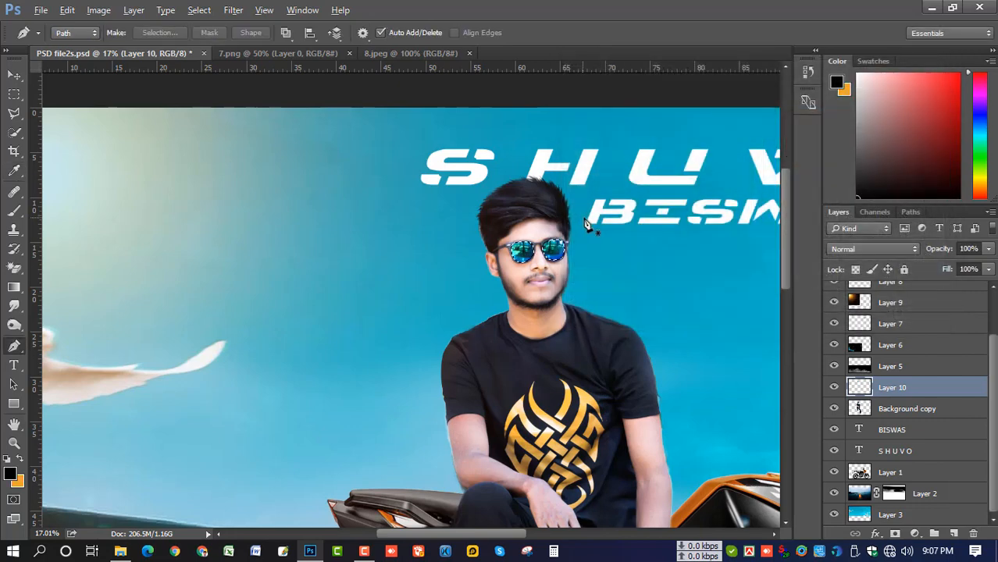
# Fill the selected lenses with the orange and zoom out to the whole poster
pyautogui.scroll(-5, 587, 224)
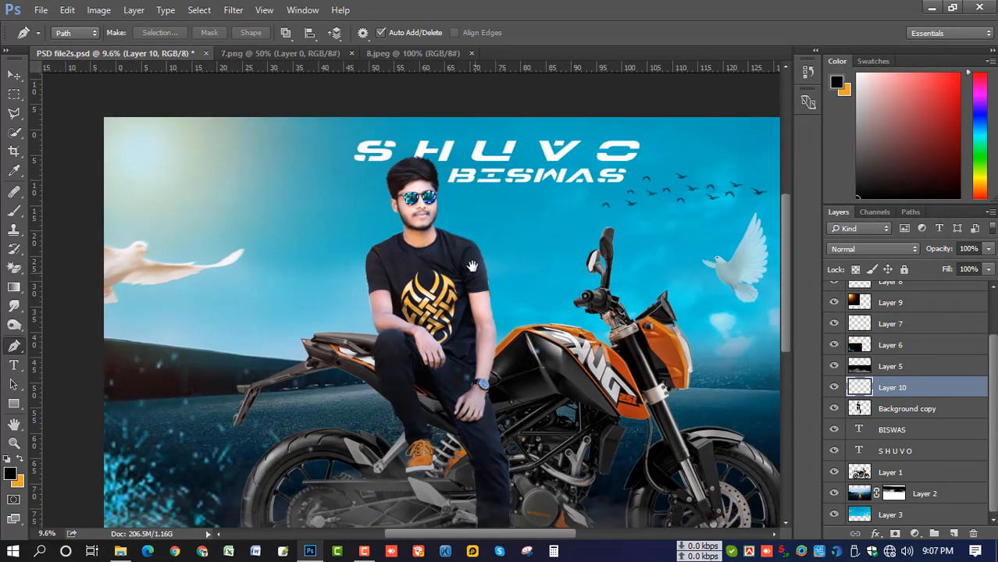
pyautogui.moveTo(472, 266); pyautogui.dragTo(481, 253)
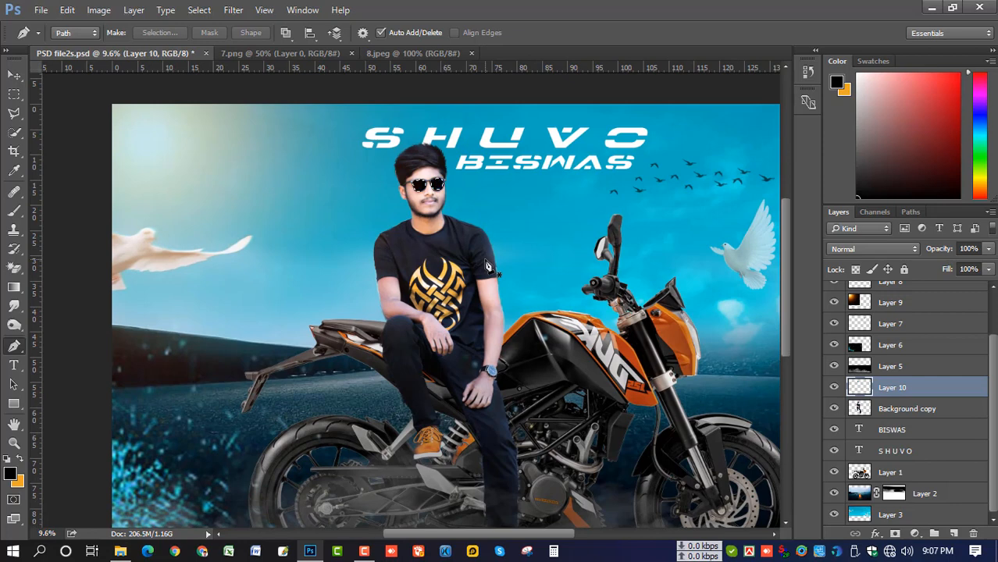
pyautogui.hotkey('ctrl', 'Delete')
pyautogui.hotkey('ctrl', 'Delete')
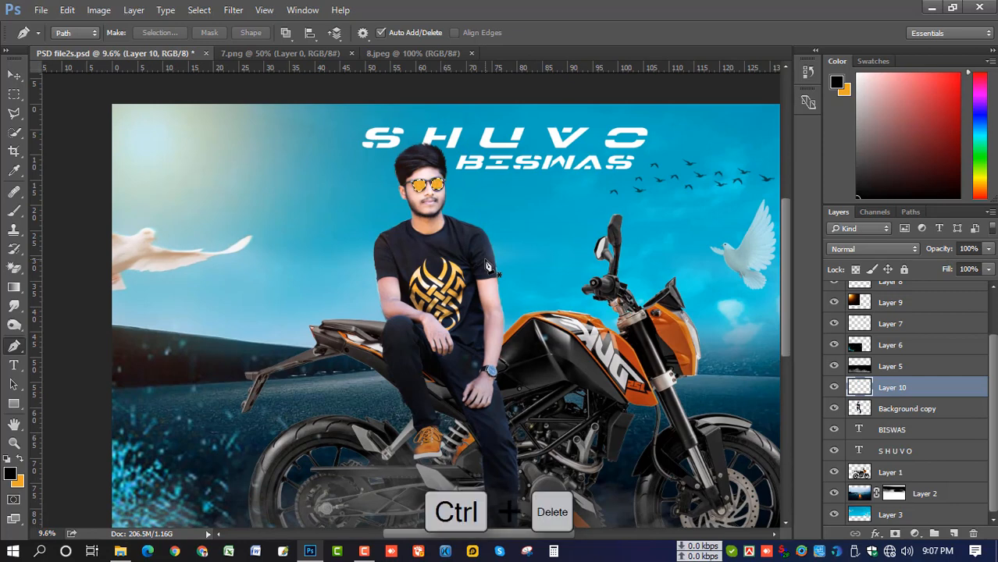
pyautogui.hotkey('ctrl', '-')
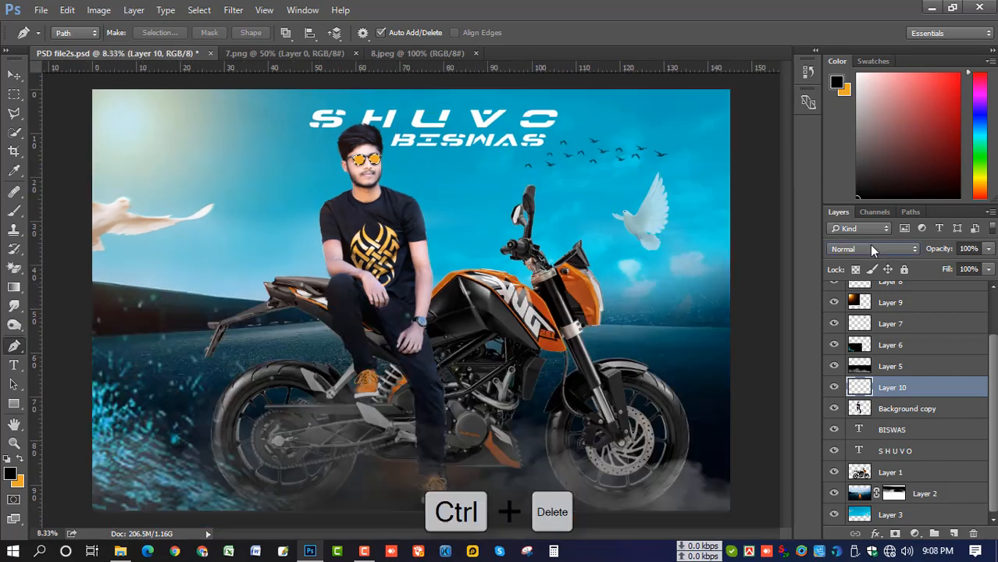
# Set Layer 10's blend mode to Hard Light and adjust its opacity
pyautogui.click(871, 247)
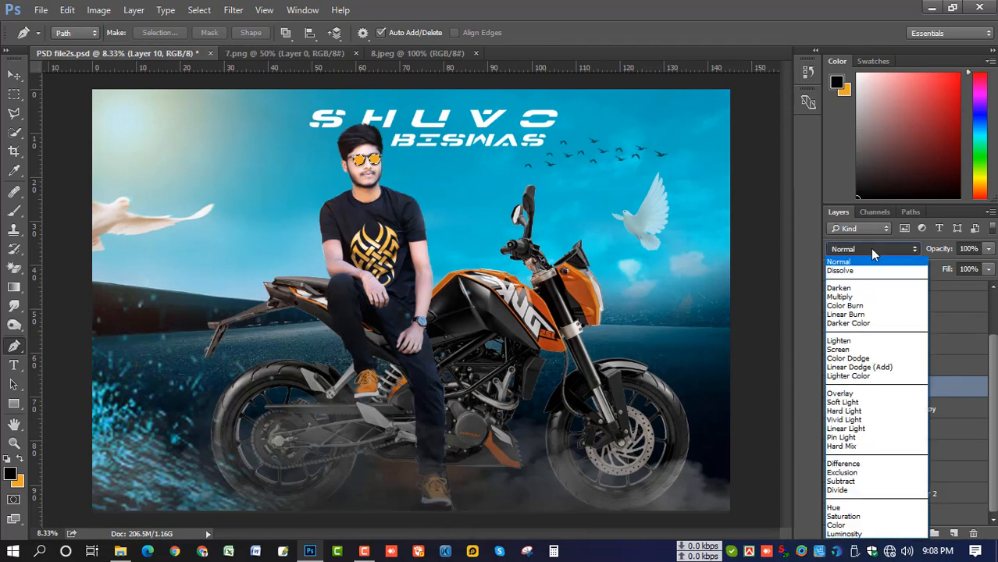
pyautogui.click(876, 411)
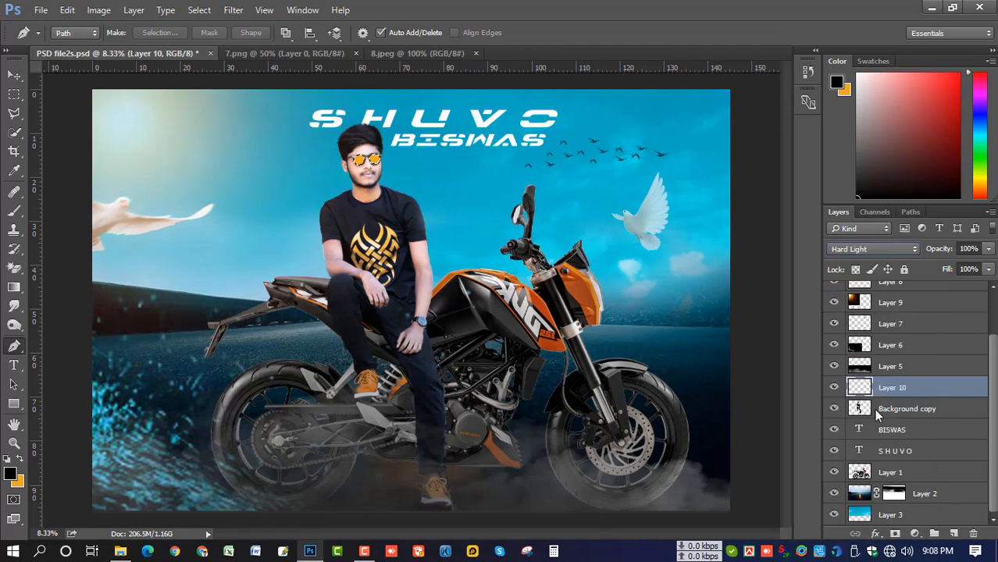
pyautogui.click(987, 252)
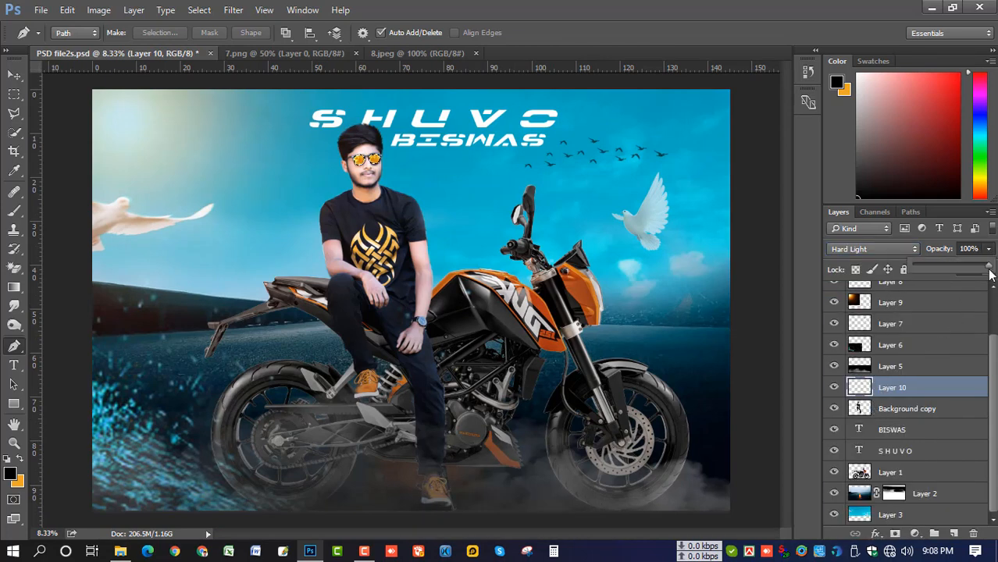
pyautogui.moveTo(987, 271)
pyautogui.mouseDown()
pyautogui.moveTo(976, 270)
pyautogui.moveTo(990, 271)
pyautogui.mouseUp()
pyautogui.click(878, 391)
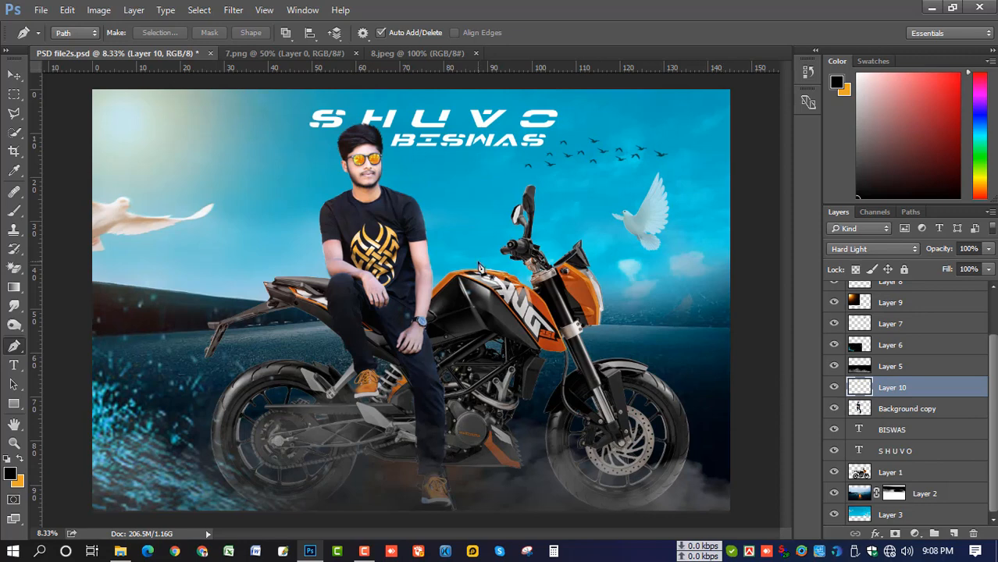
pyautogui.hotkey('ctrl', '-')
pyautogui.scroll(1, 478, 270)
# Scale the Layer 9 glow overlay to about 143% width and 107% height
pyautogui.press('b')
pyautogui.press('x')
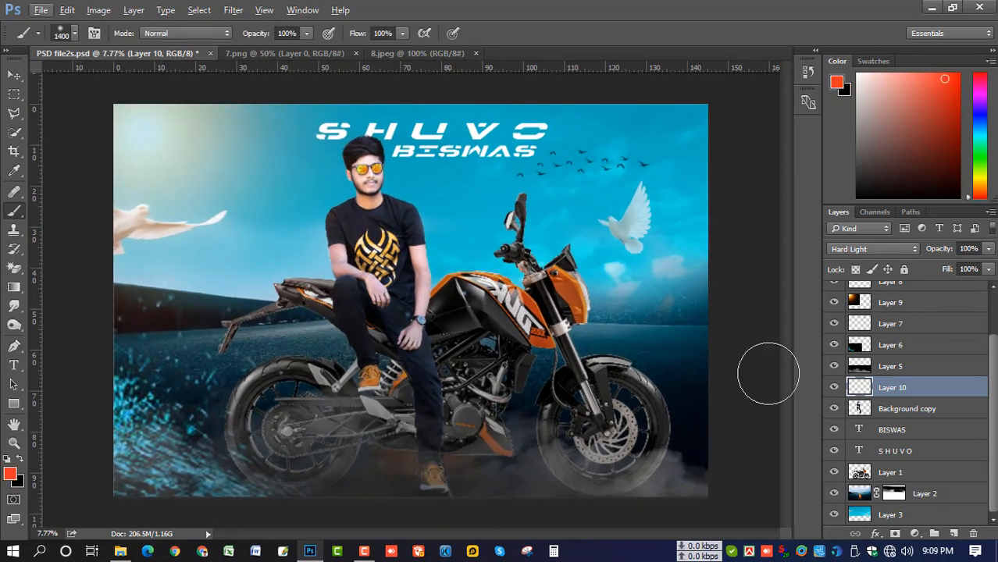
pyautogui.scroll(1, 829, 364)
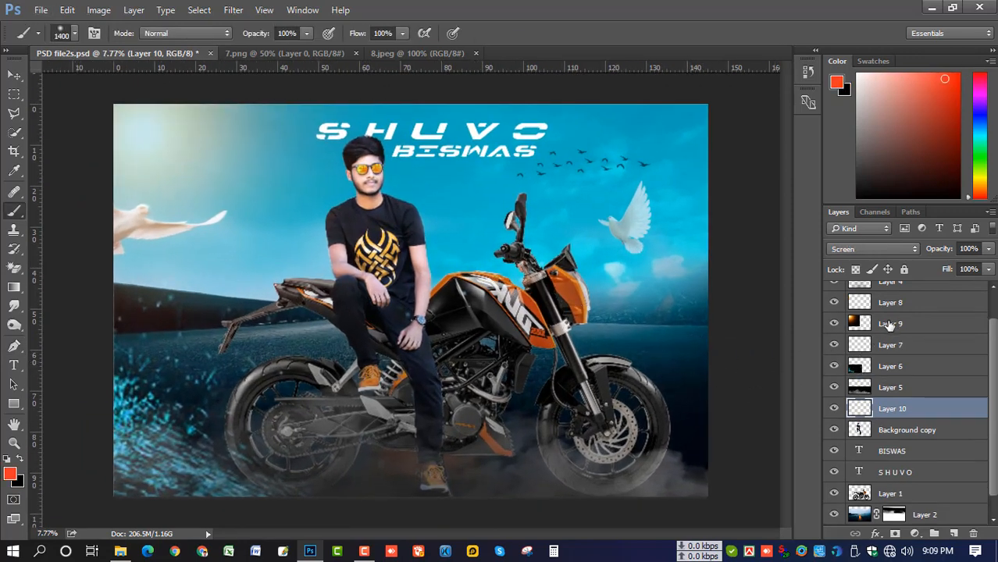
pyautogui.click(887, 323)
pyautogui.hotkey('ctrl', 't')
pyautogui.moveTo(344, 218)
pyautogui.mouseDown()
pyautogui.moveTo(324, 179)
pyautogui.moveTo(384, 206)
pyautogui.moveTo(341, 207)
pyautogui.mouseUp()
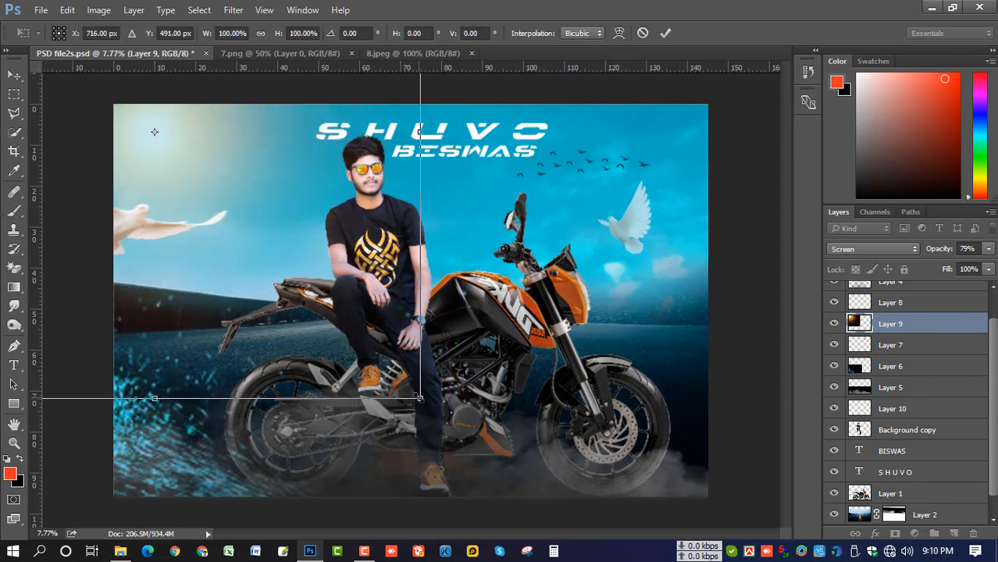
pyautogui.moveTo(419, 398); pyautogui.dragTo(534, 415)
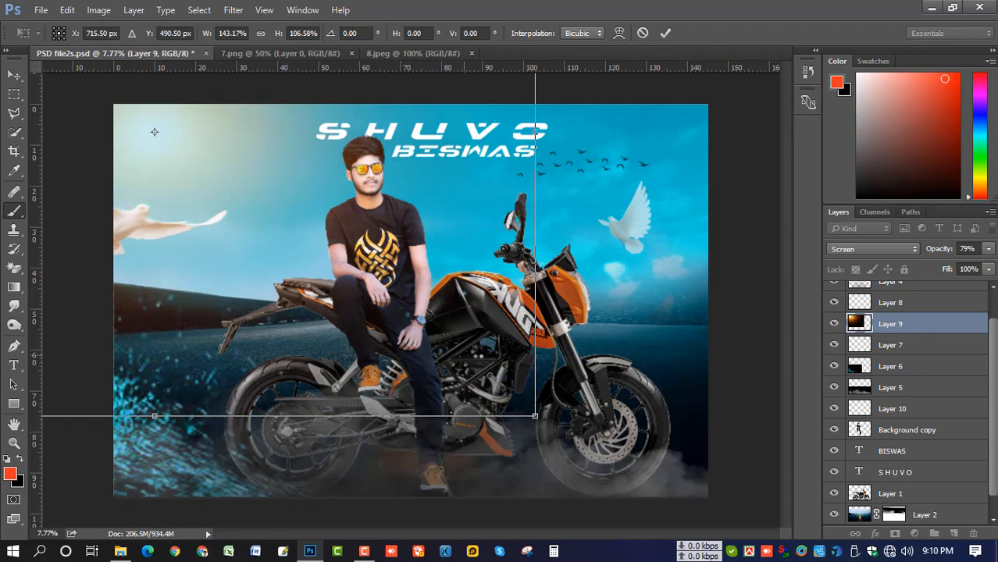
pyautogui.press('Return')
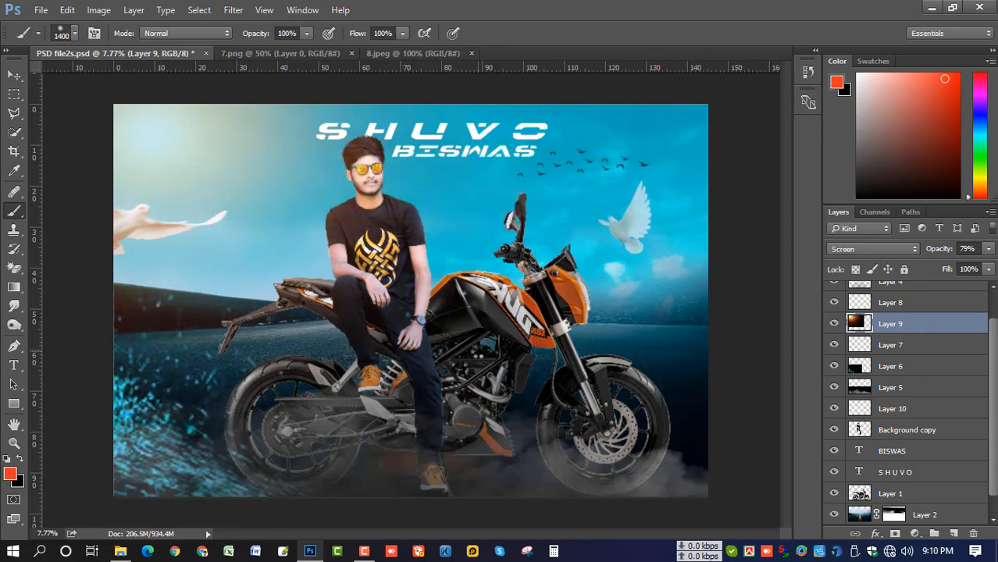
# Select Layer 4 copy at the top and merge all visible layers into it
pyautogui.scroll(-2, 476, 352)
pyautogui.scroll(2, 472, 304)
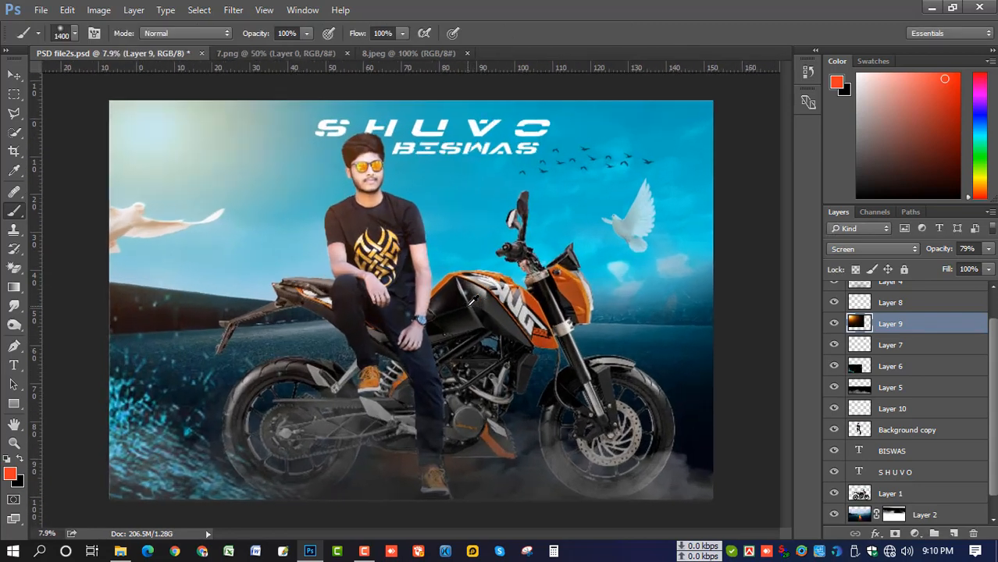
pyautogui.scroll(1, 472, 301)
pyautogui.scroll(1, 906, 345)
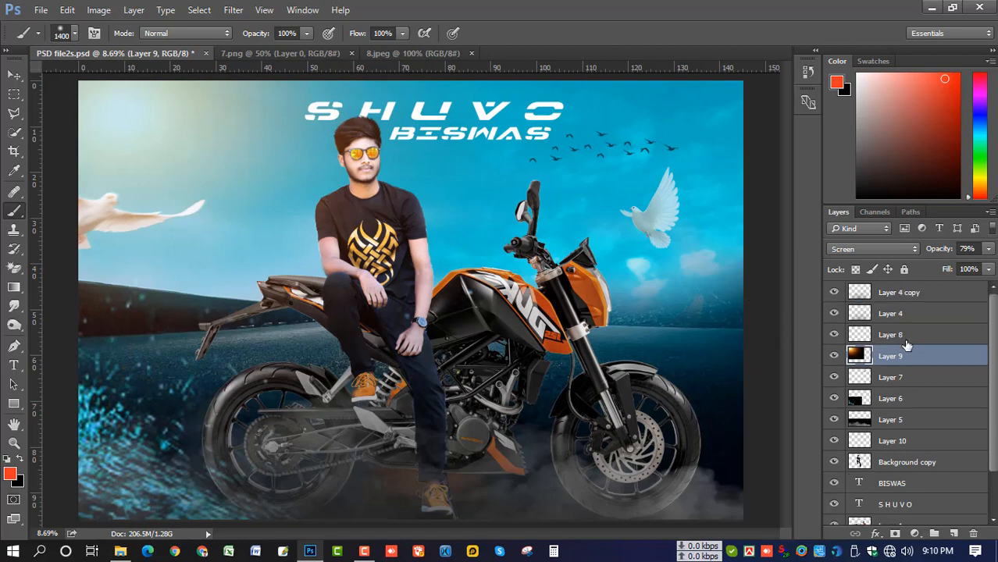
pyautogui.scroll(-1, 649, 323)
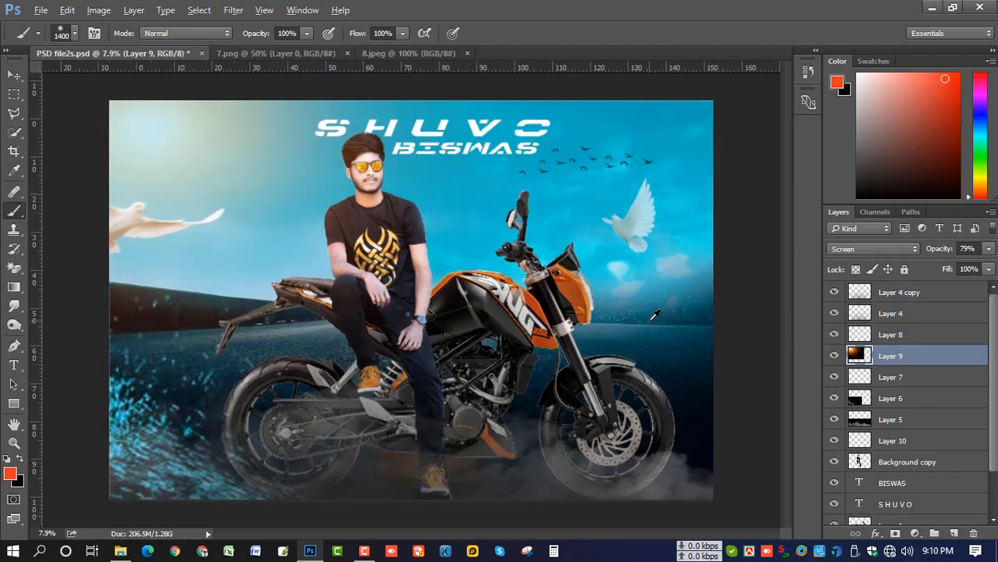
pyautogui.press('alt')
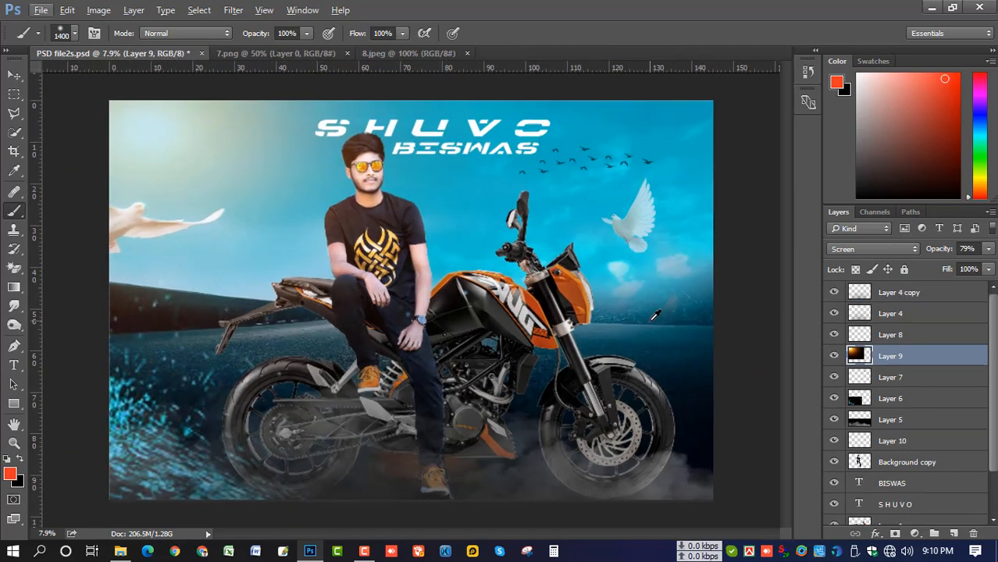
pyautogui.click(906, 296)
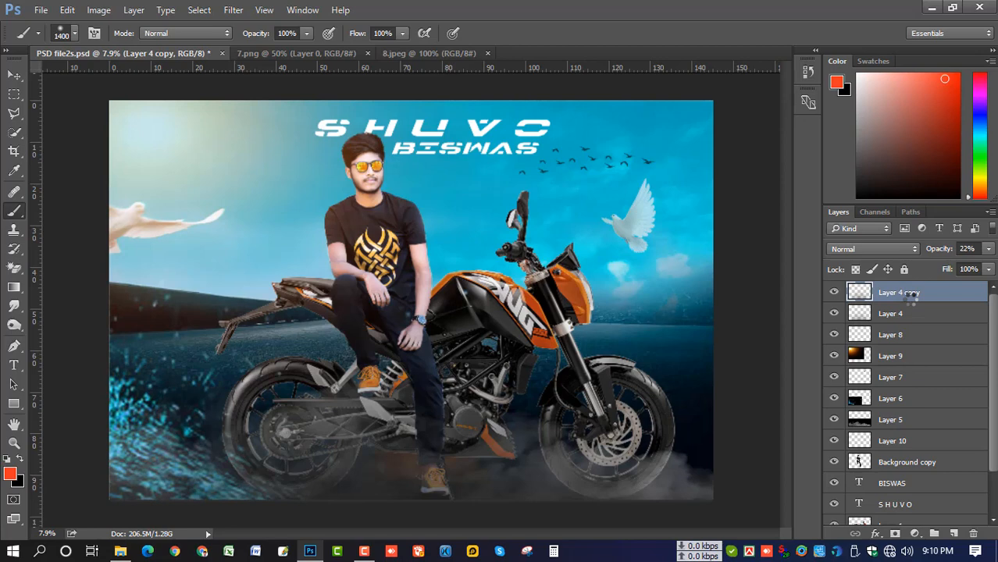
pyautogui.hotkey('ctrl', 'shift', 'e')
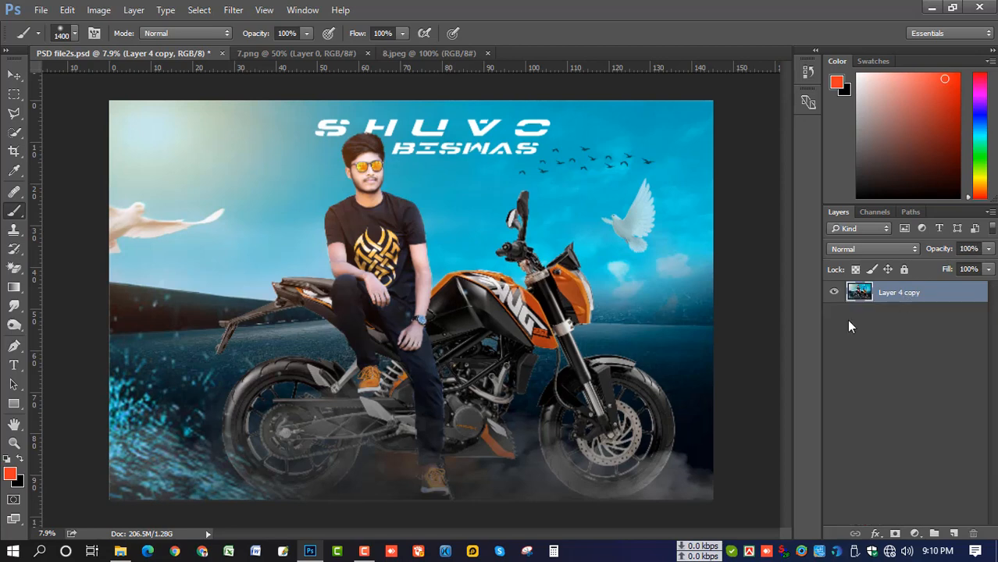
# Open the Camera Raw Filter and set Contrast +15 and Highlights +5
pyautogui.click(233, 10)
pyautogui.click(332, 96)
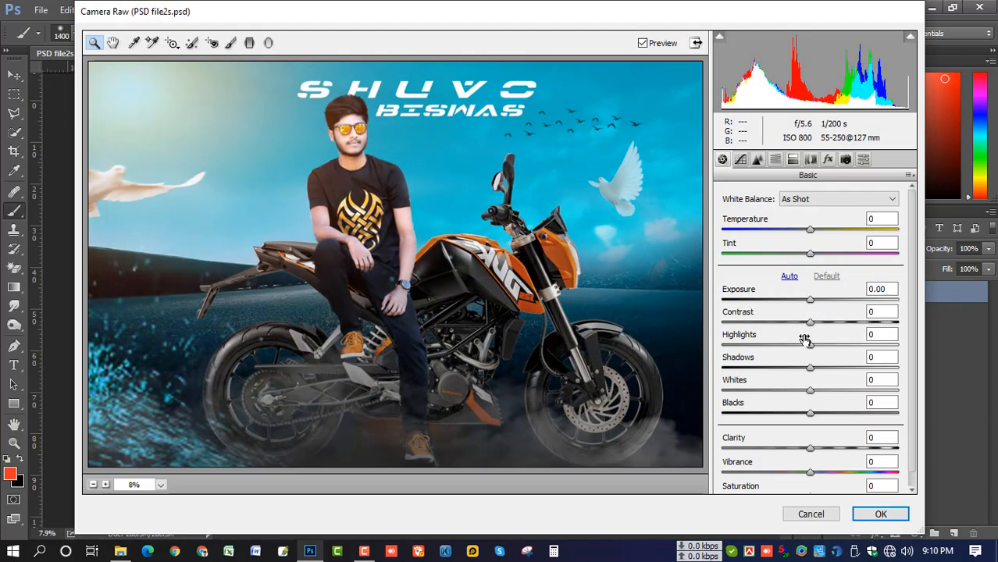
pyautogui.moveTo(809, 322); pyautogui.dragTo(808, 370)
pyautogui.click(818, 344)
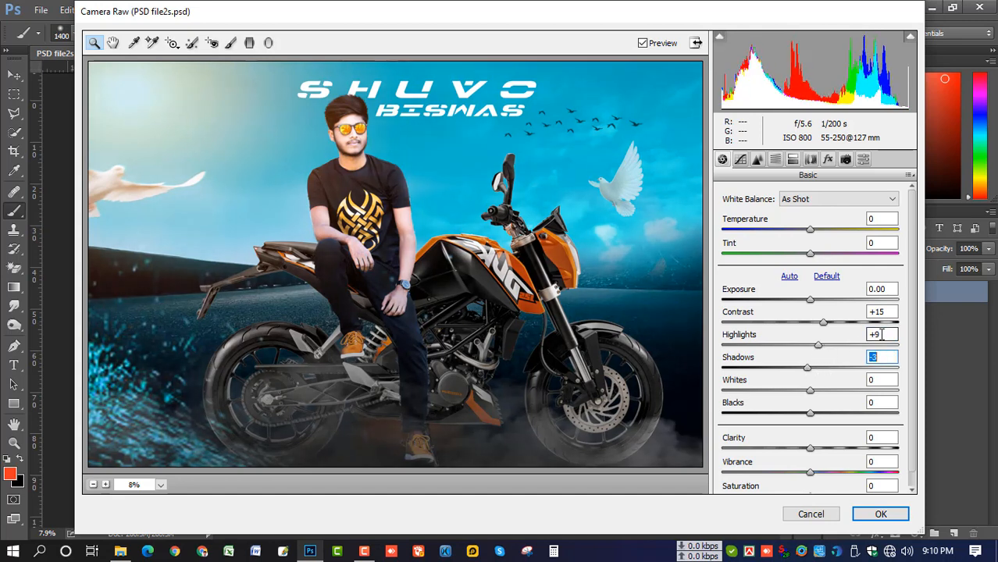
pyautogui.write('5')
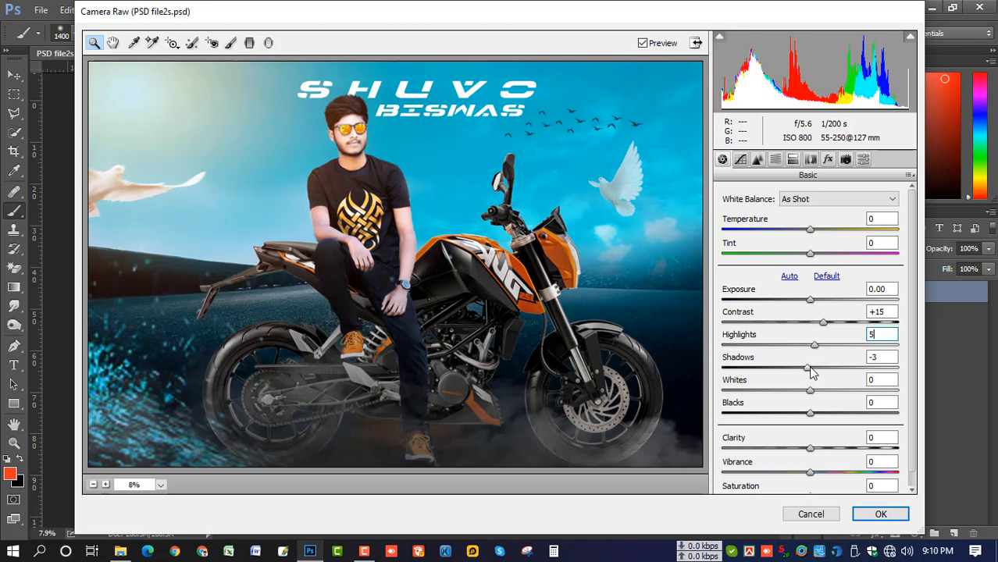
# Set Shadows +1, Whites -1, Blacks +7 and raise Clarity to +11
pyautogui.click(810, 367)
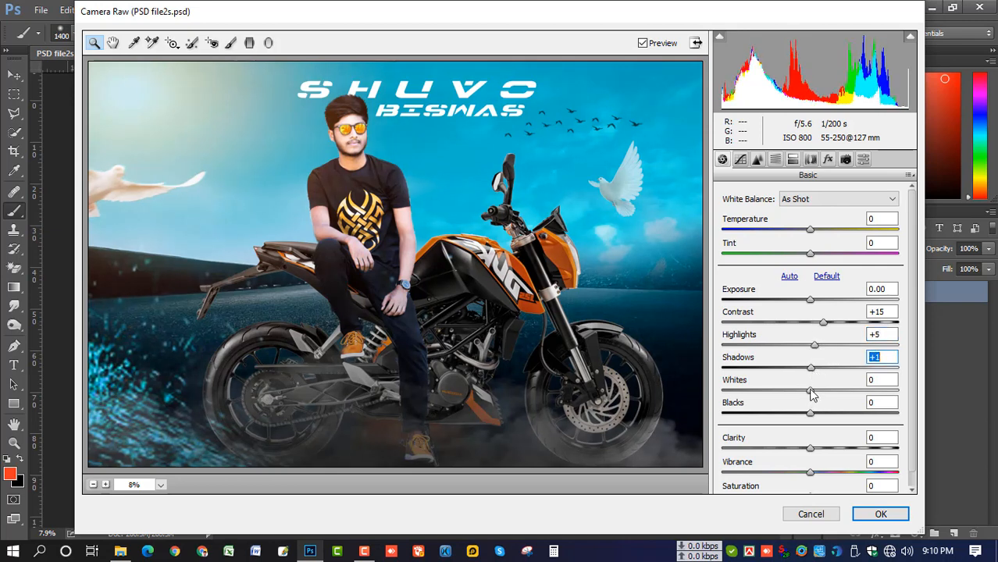
pyautogui.click(812, 393)
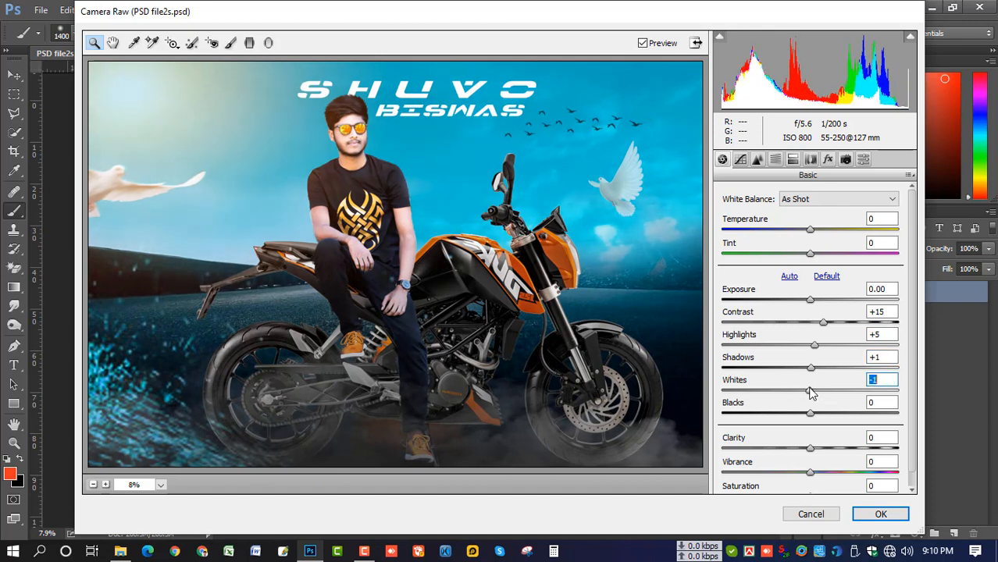
pyautogui.scroll(-1, 812, 393)
pyautogui.moveTo(812, 399); pyautogui.dragTo(819, 399)
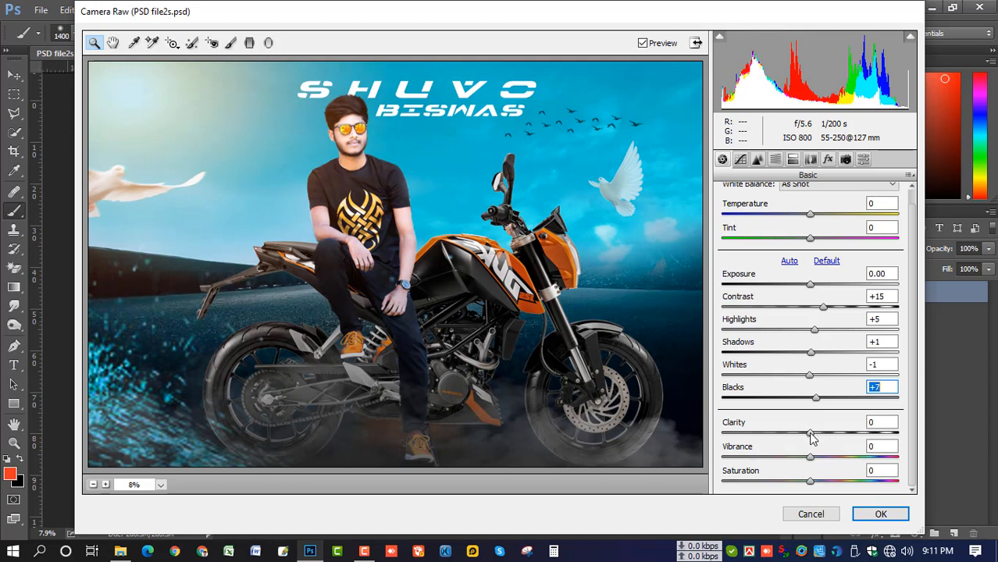
pyautogui.moveTo(810, 434); pyautogui.dragTo(820, 485)
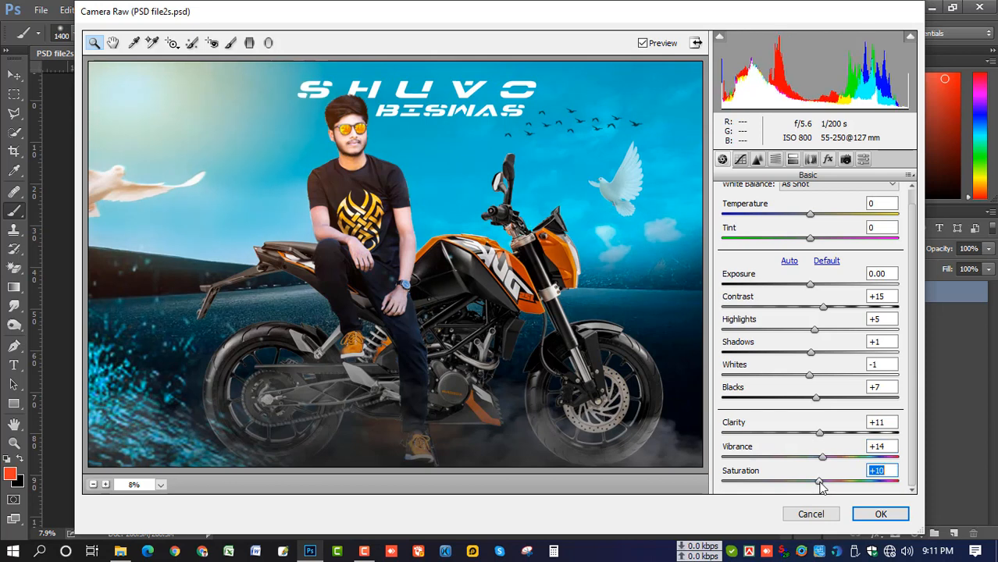
# In HSL, boost Aquas saturation to +48 and slightly desaturate the Reds
pyautogui.click(758, 161)
pyautogui.click(775, 160)
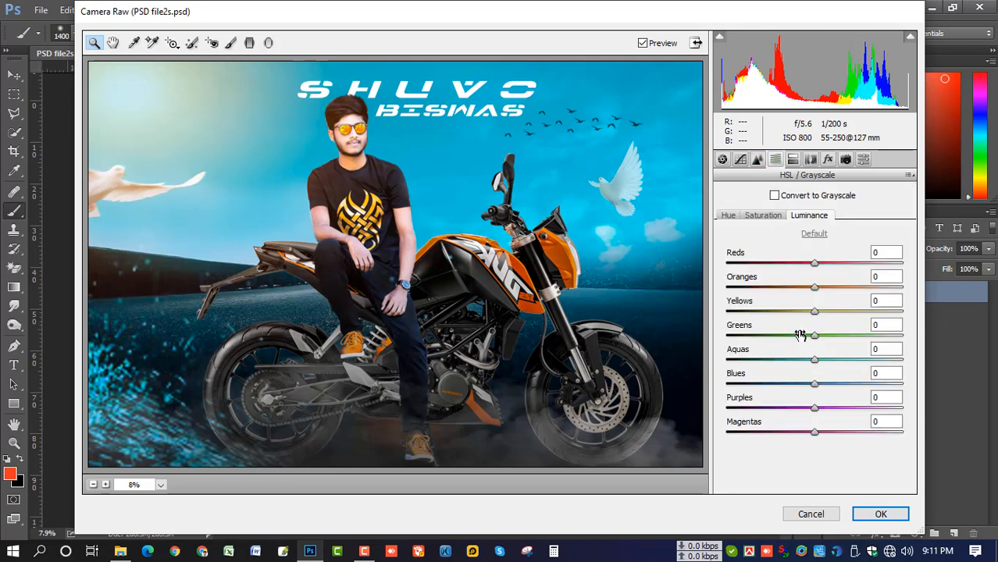
pyautogui.click(763, 217)
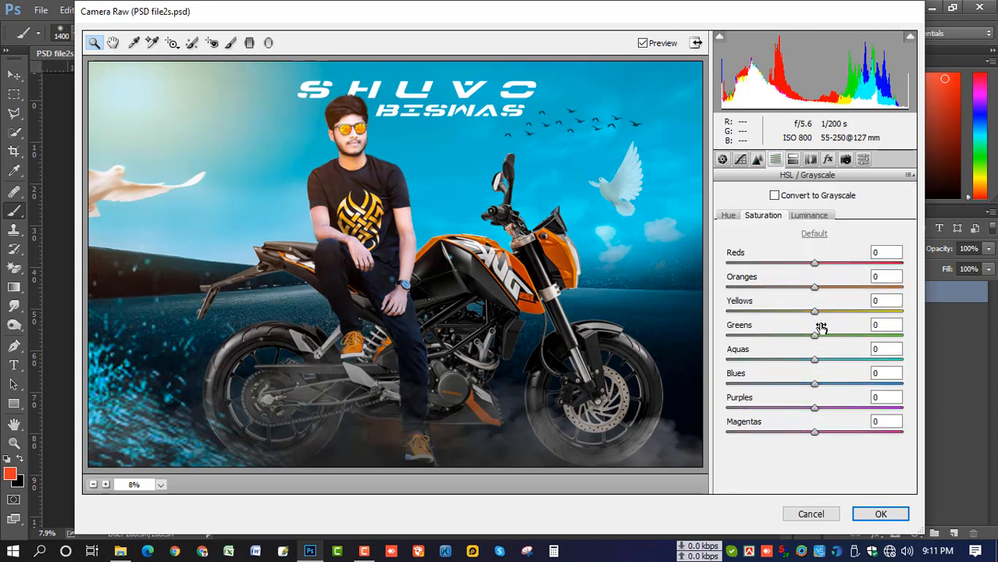
pyautogui.moveTo(816, 361); pyautogui.dragTo(836, 384)
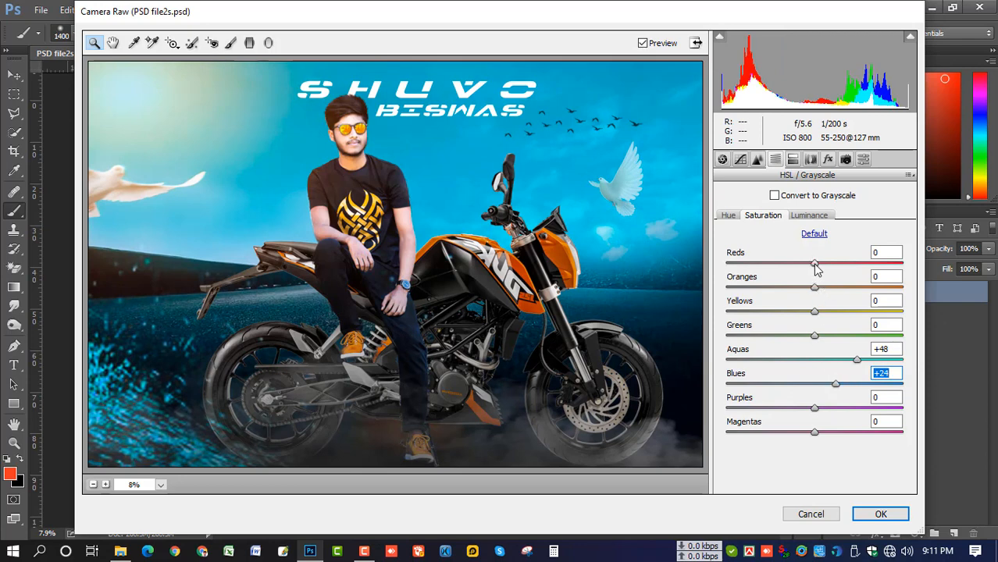
pyautogui.moveTo(814, 264)
pyautogui.mouseDown()
pyautogui.moveTo(794, 265)
pyautogui.moveTo(807, 290)
pyautogui.moveTo(803, 266)
pyautogui.mouseUp()
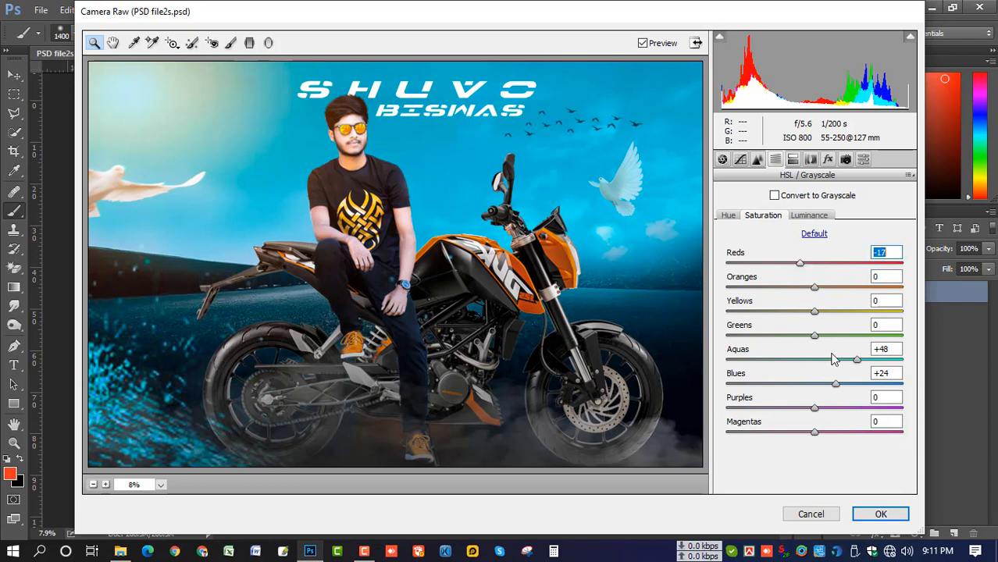
# Shift the Aquas and Blues hues, brighten Blues to +13, and apply the grade
pyautogui.click(734, 218)
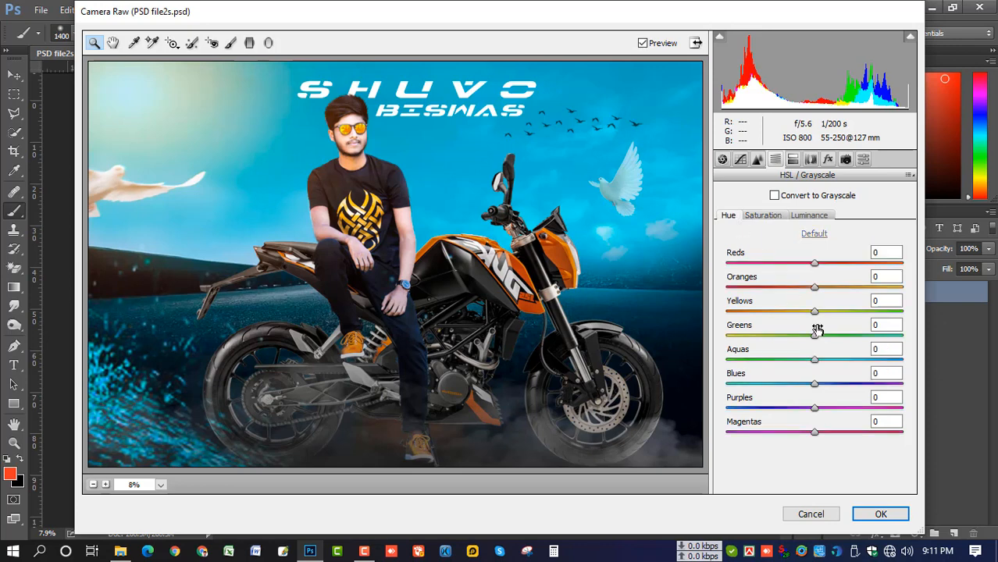
pyautogui.moveTo(817, 365); pyautogui.dragTo(810, 388)
pyautogui.click(815, 384)
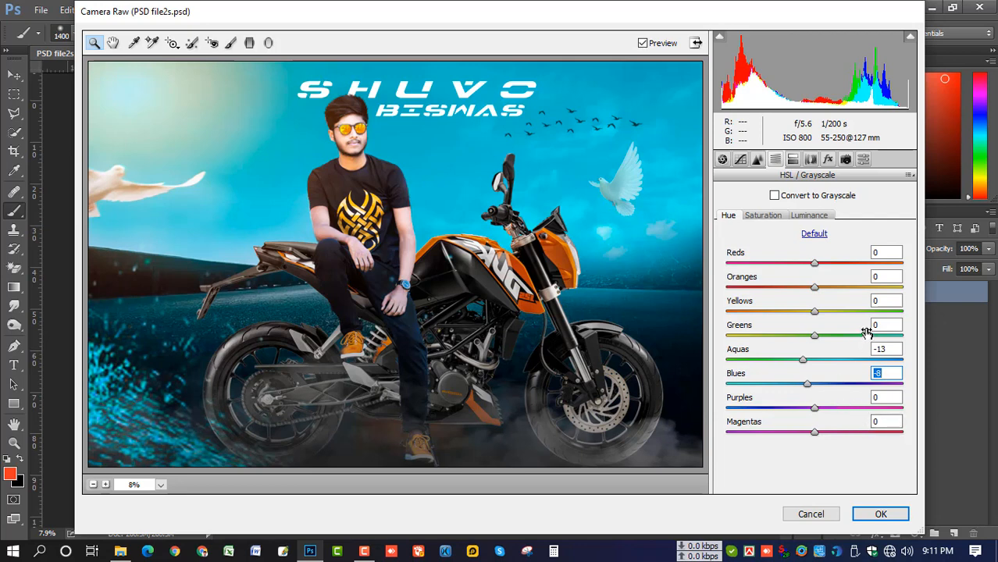
pyautogui.click(809, 215)
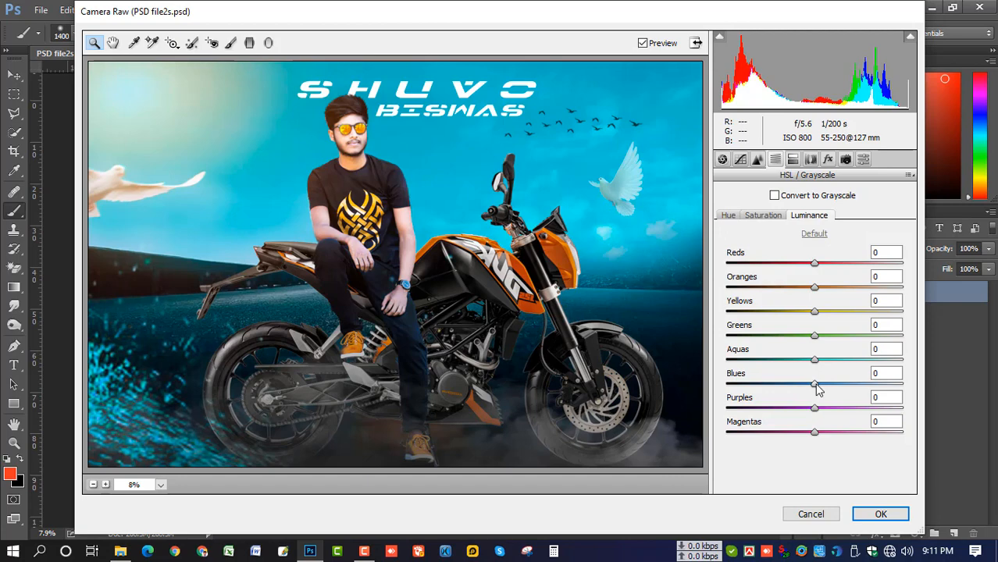
pyautogui.moveTo(817, 388)
pyautogui.mouseDown()
pyautogui.moveTo(808, 383)
pyautogui.moveTo(826, 383)
pyautogui.mouseUp()
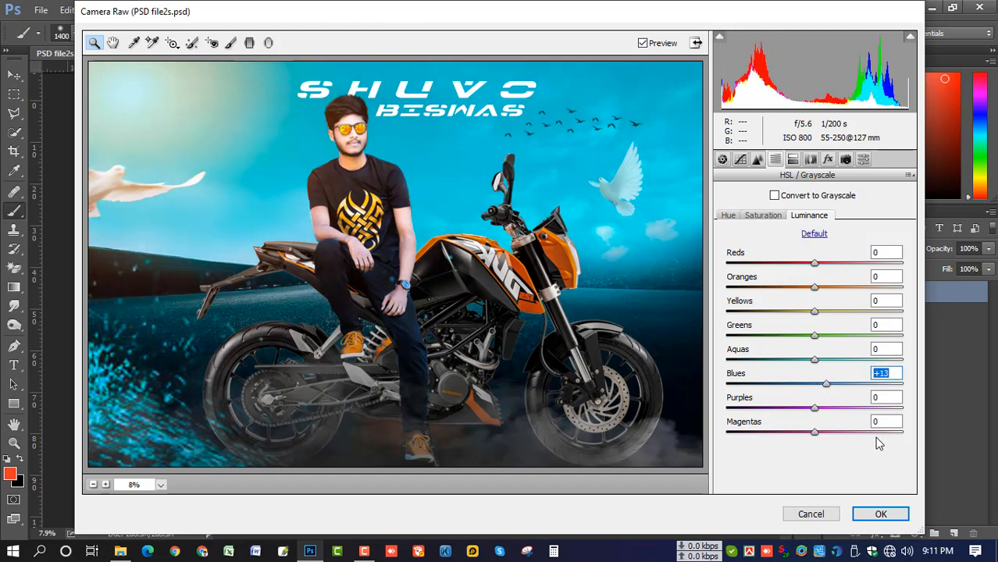
pyautogui.click(880, 513)
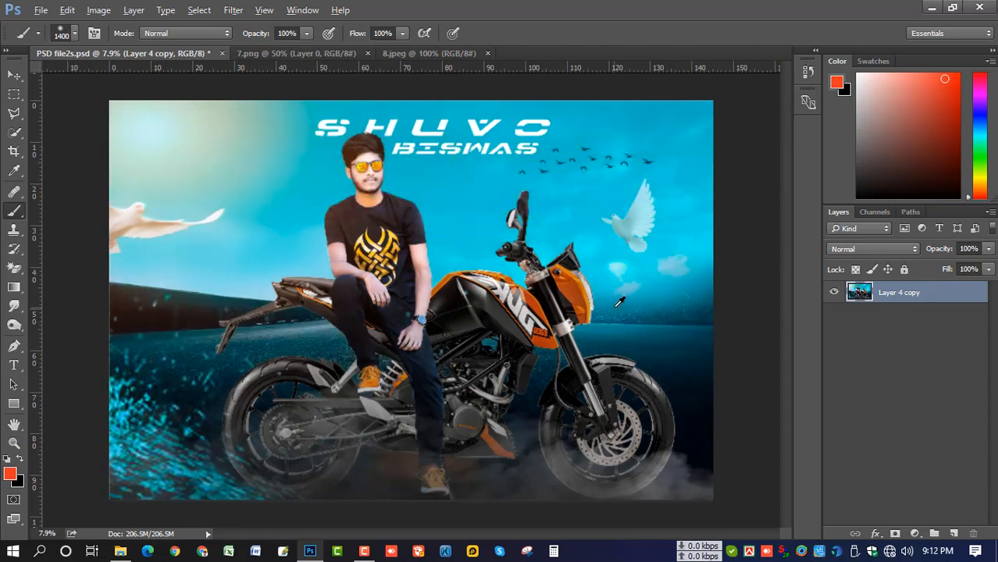
pyautogui.scroll(1, 619, 302)
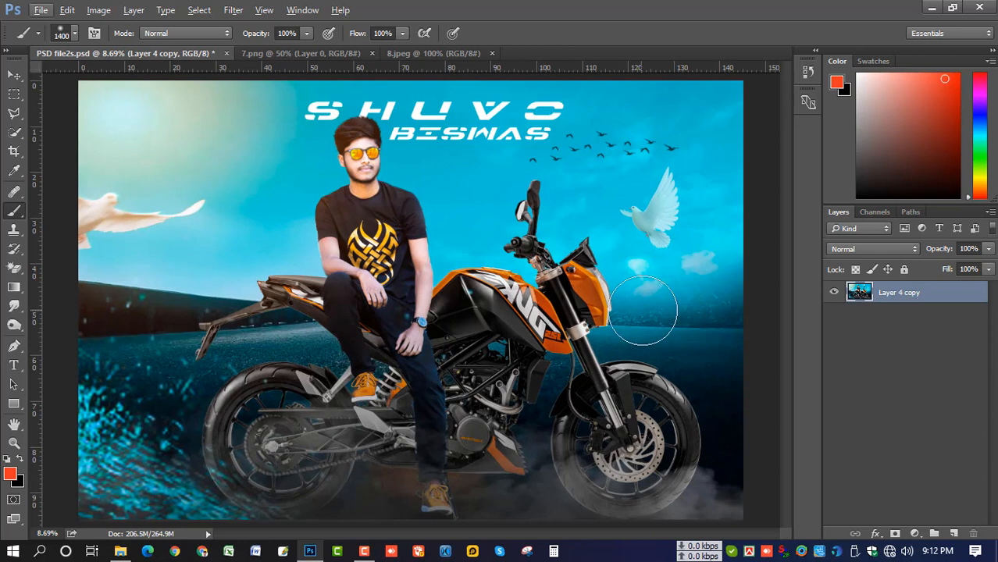